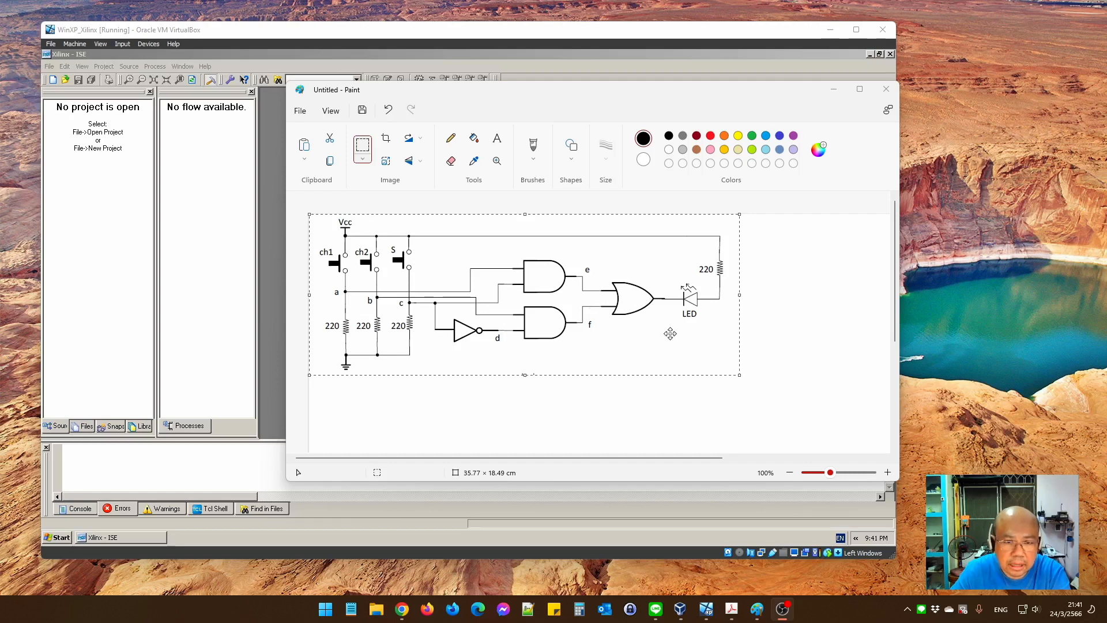
Move the Paint circuit diagram aside, switch to the Xilinx ISE virtual machine, and start a new project located in C:\myWorks
mouse_move(597, 89)
mouse_down()
mouse_move(721, 217)
mouse_move(741, 208)
mouse_up()
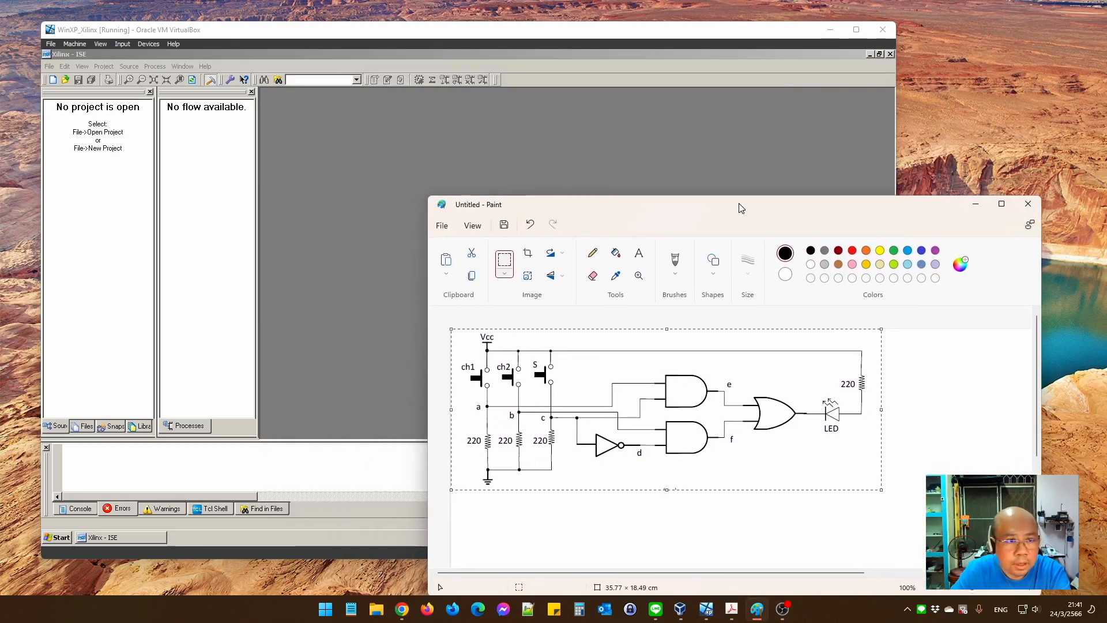
click(427, 42)
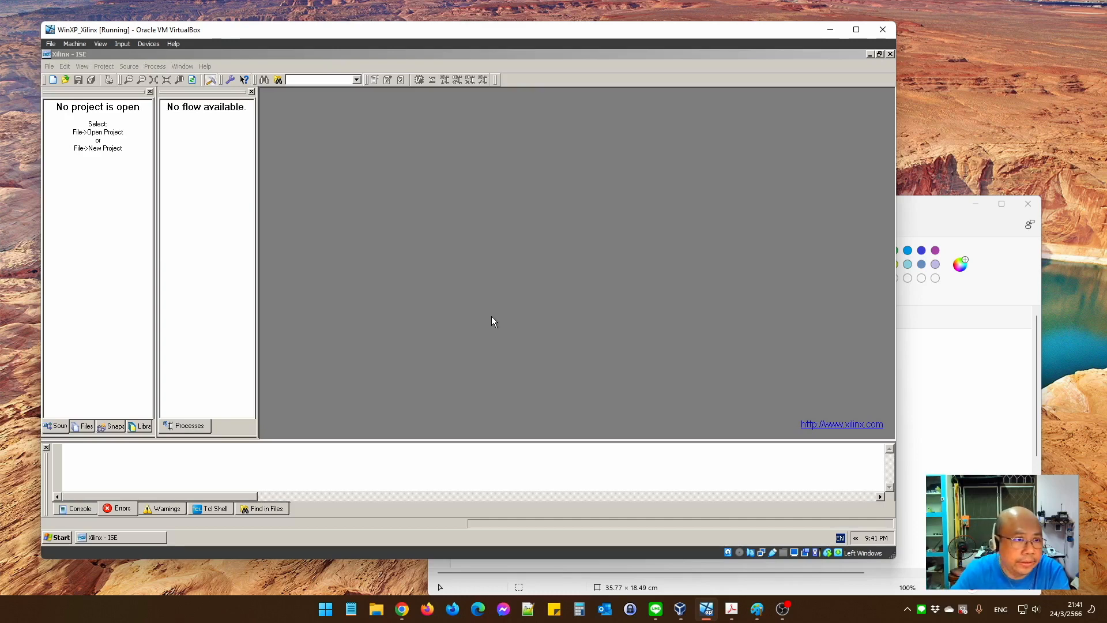
click(49, 67)
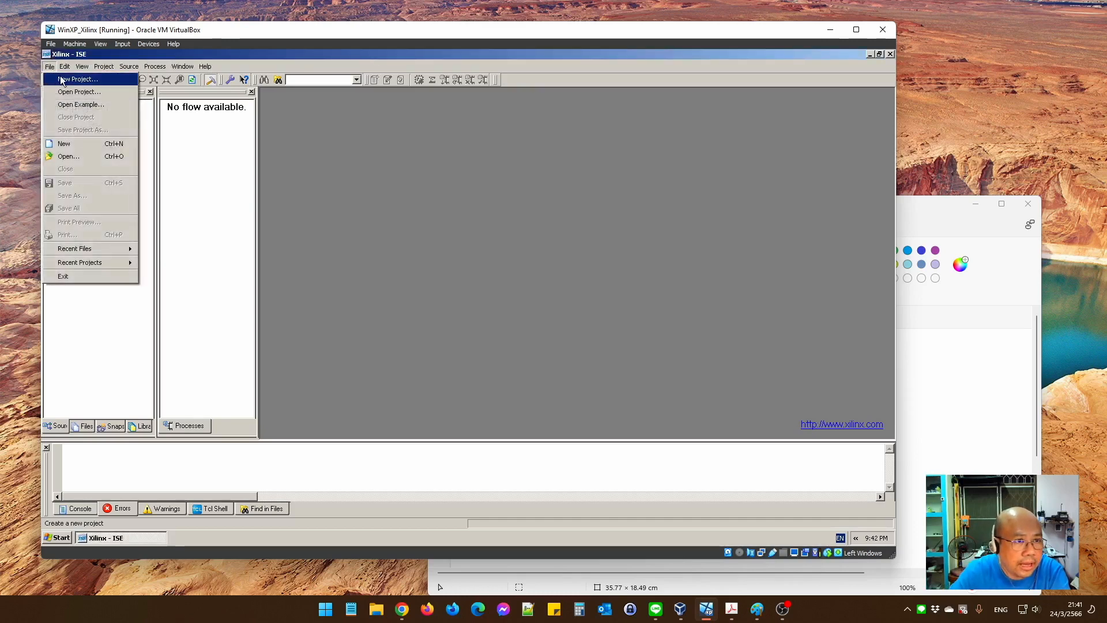
click(72, 81)
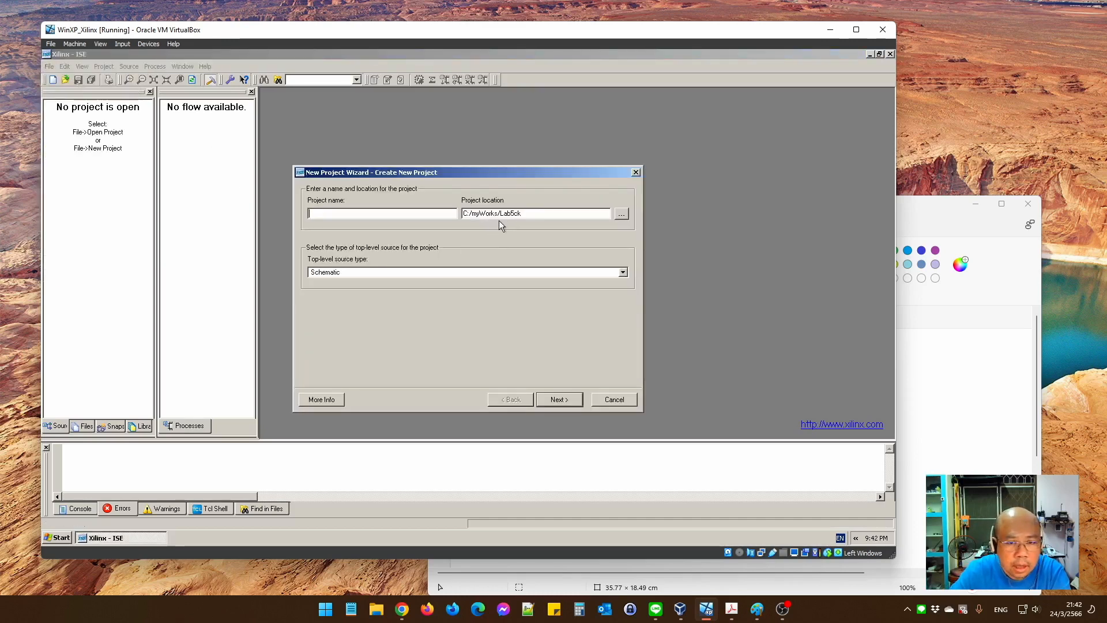
click(621, 214)
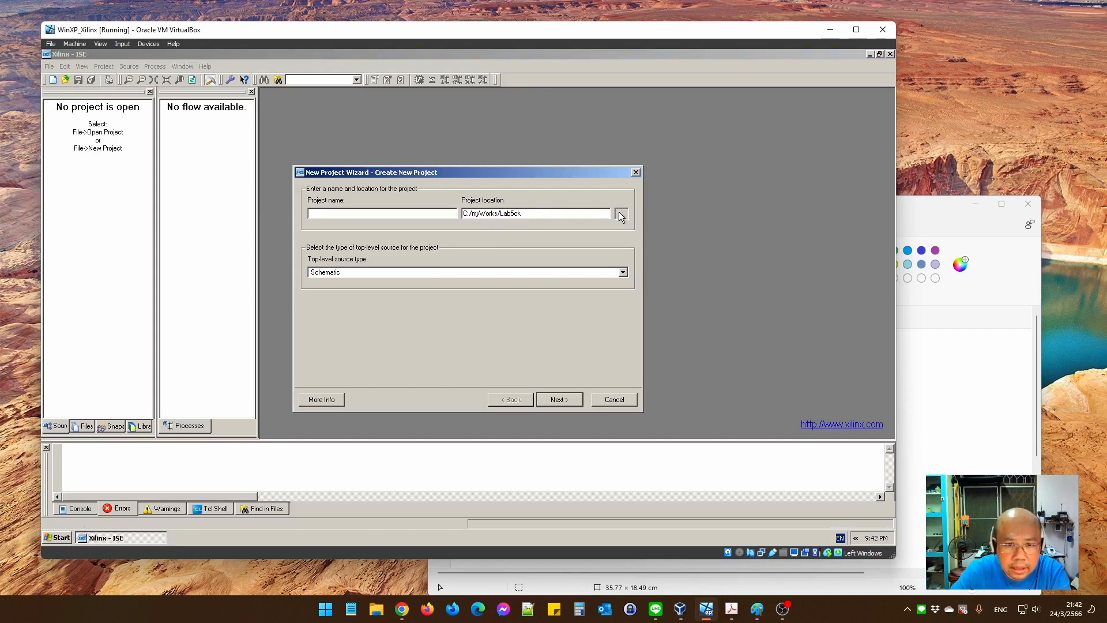
click(452, 301)
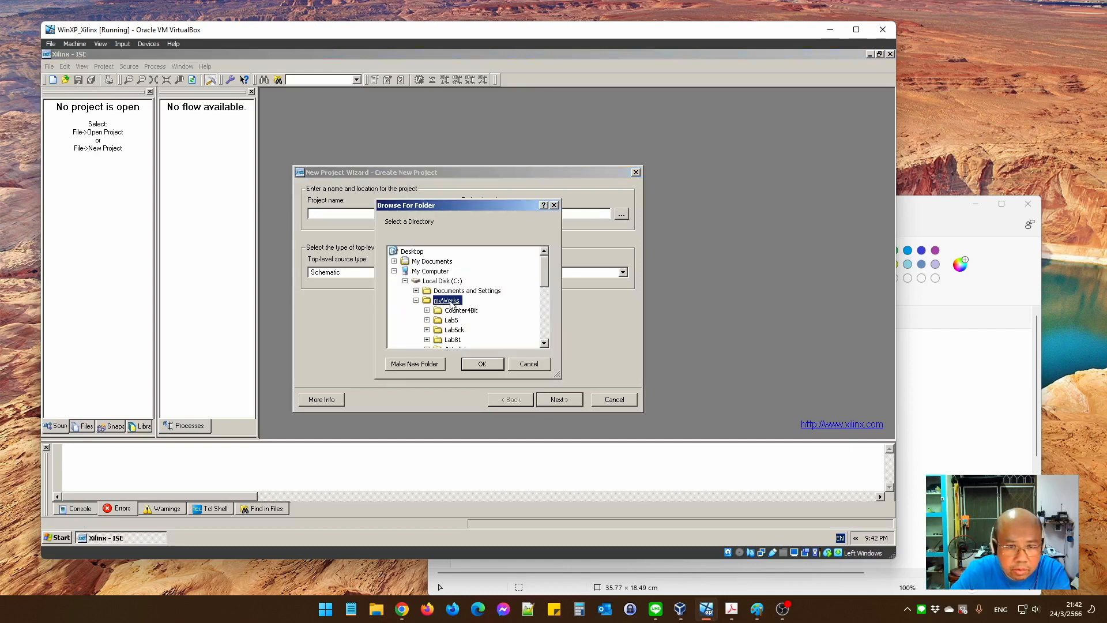
click(482, 364)
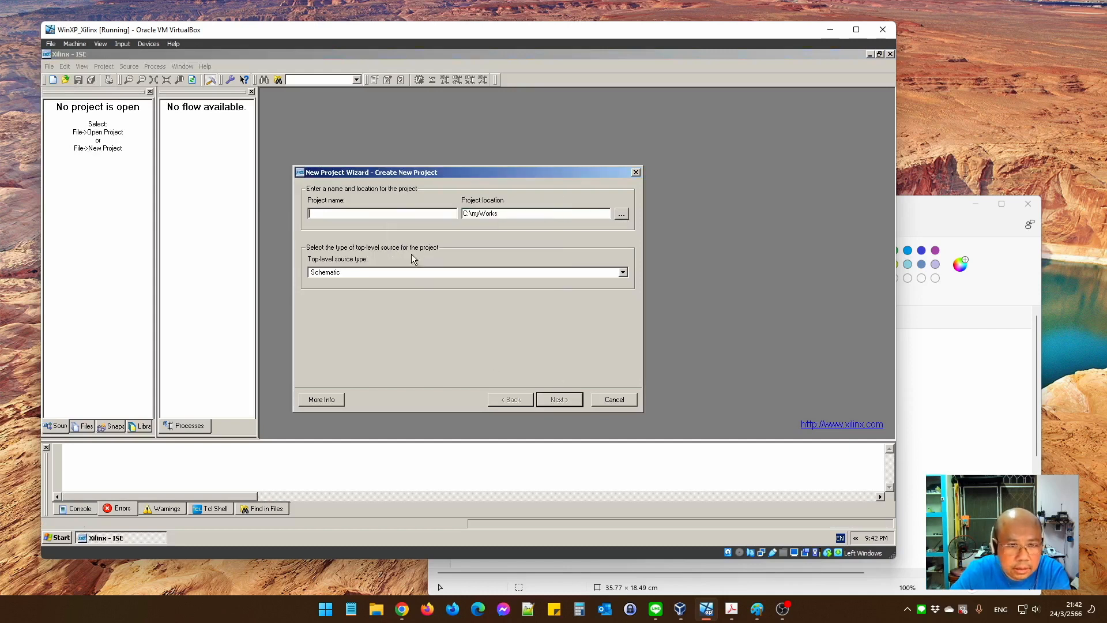
Name the new project Mux2to1 with Schematic as its top-level source type and proceed to the device properties
click(366, 217)
text(Mux2to1)
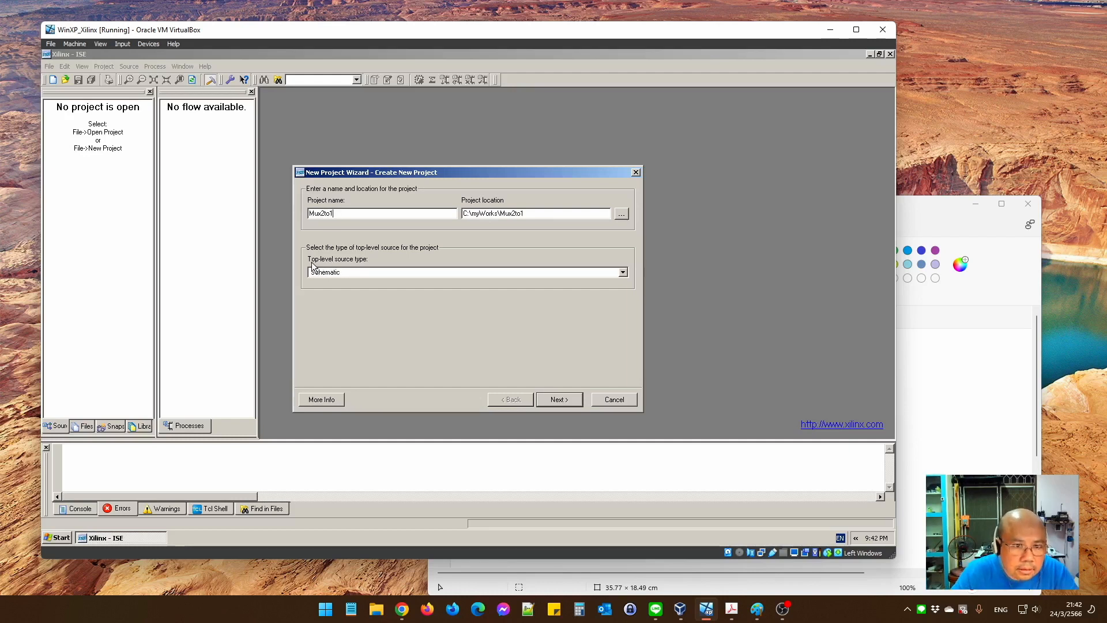
click(357, 271)
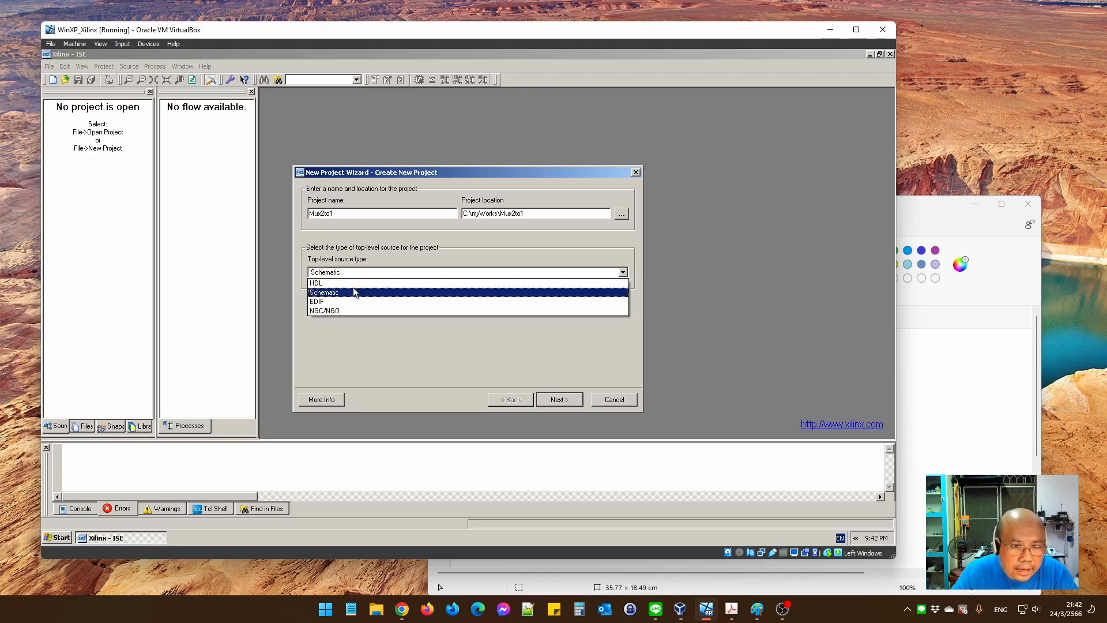
click(353, 293)
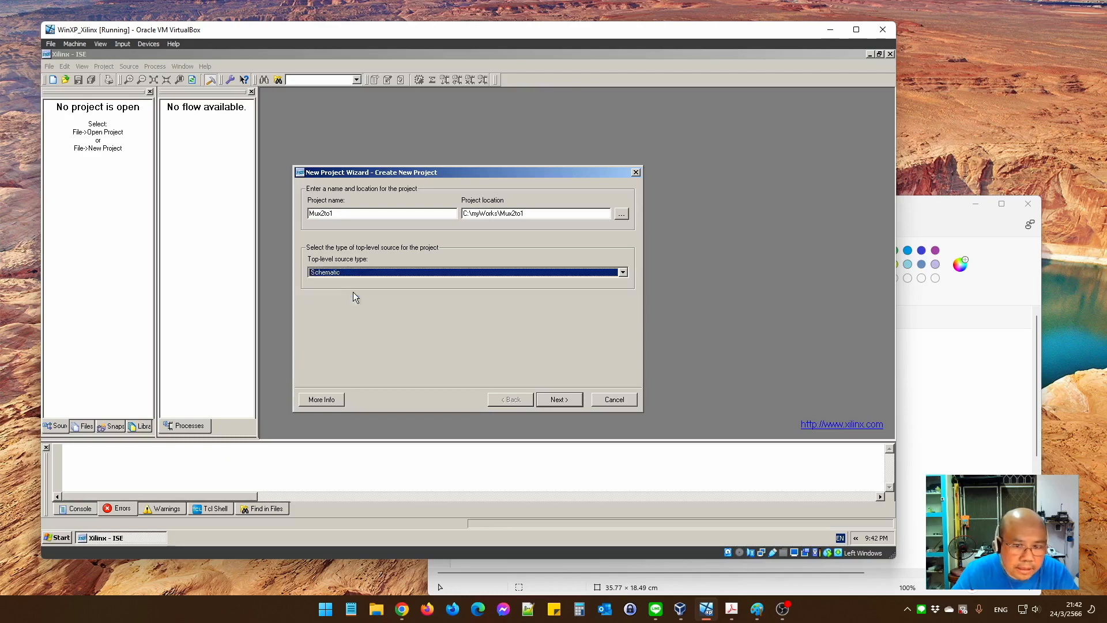
click(573, 400)
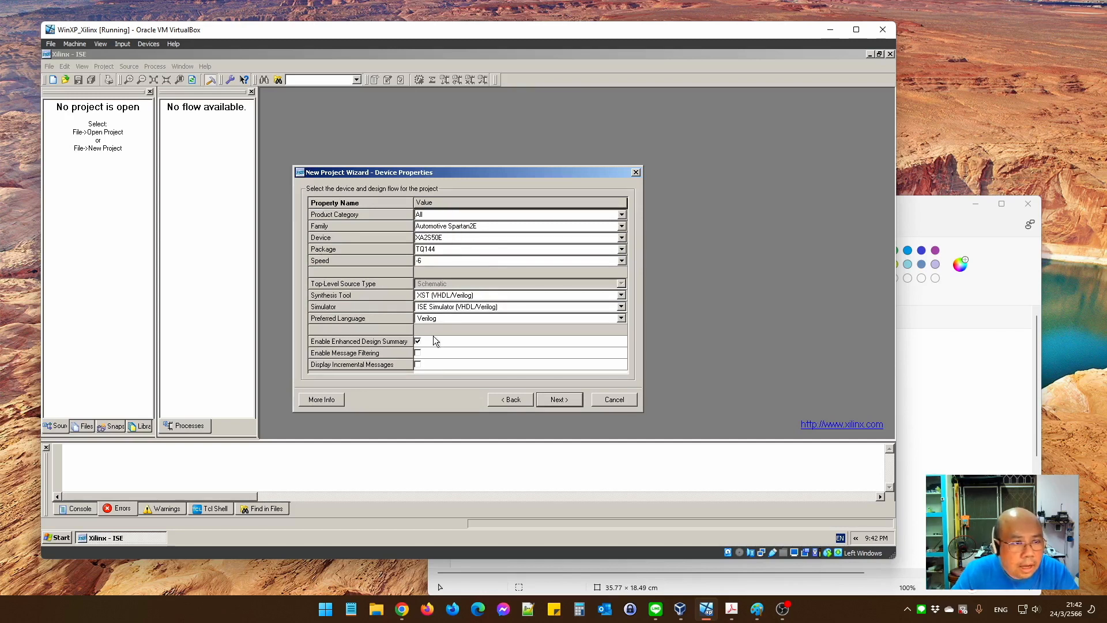
click(457, 240)
click(457, 240)
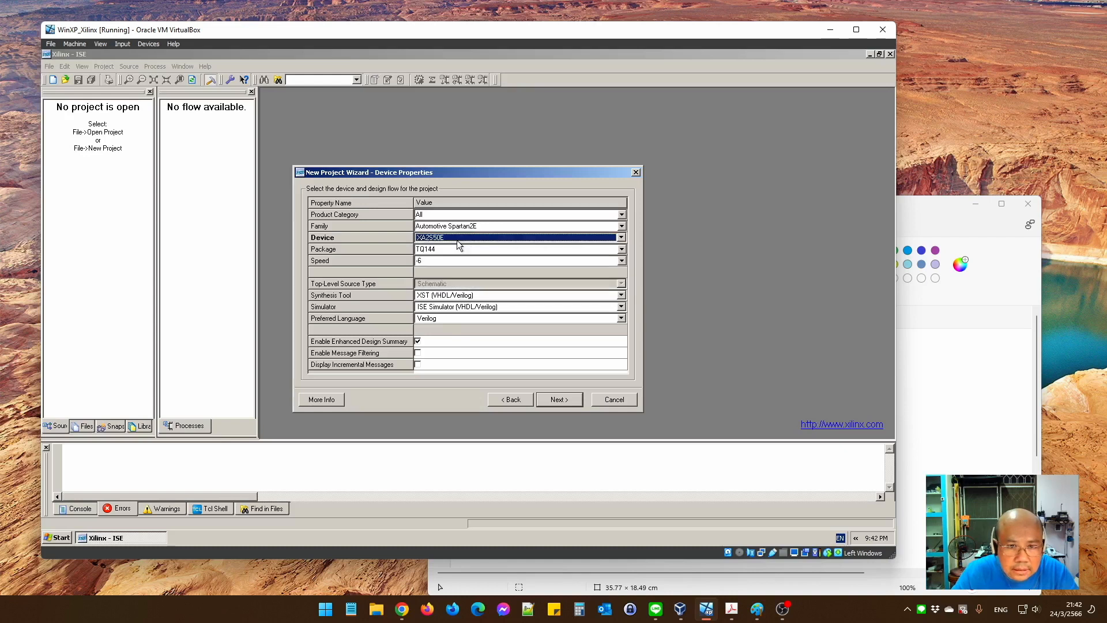
click(457, 240)
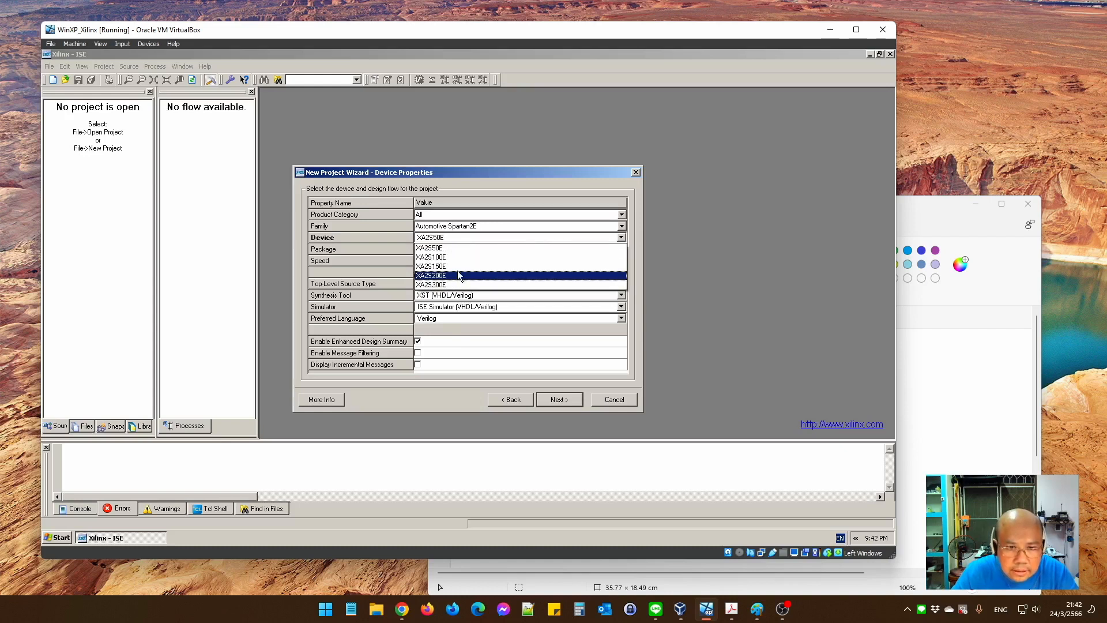
click(465, 236)
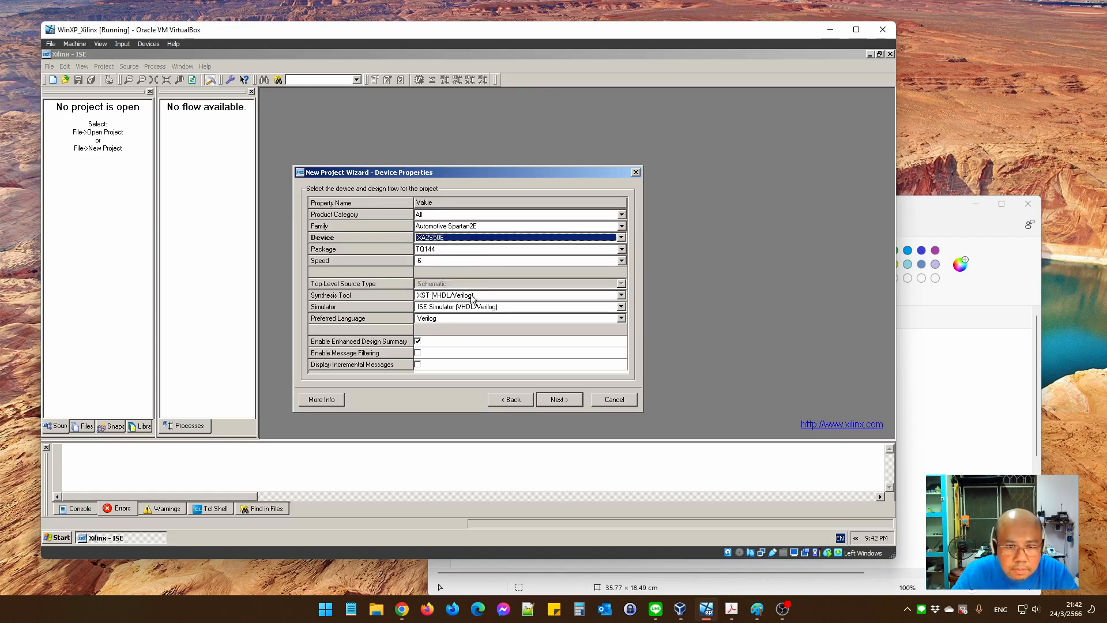
Set the product category to General Purpose, the family to Spartan3E and the package to CP132
click(476, 215)
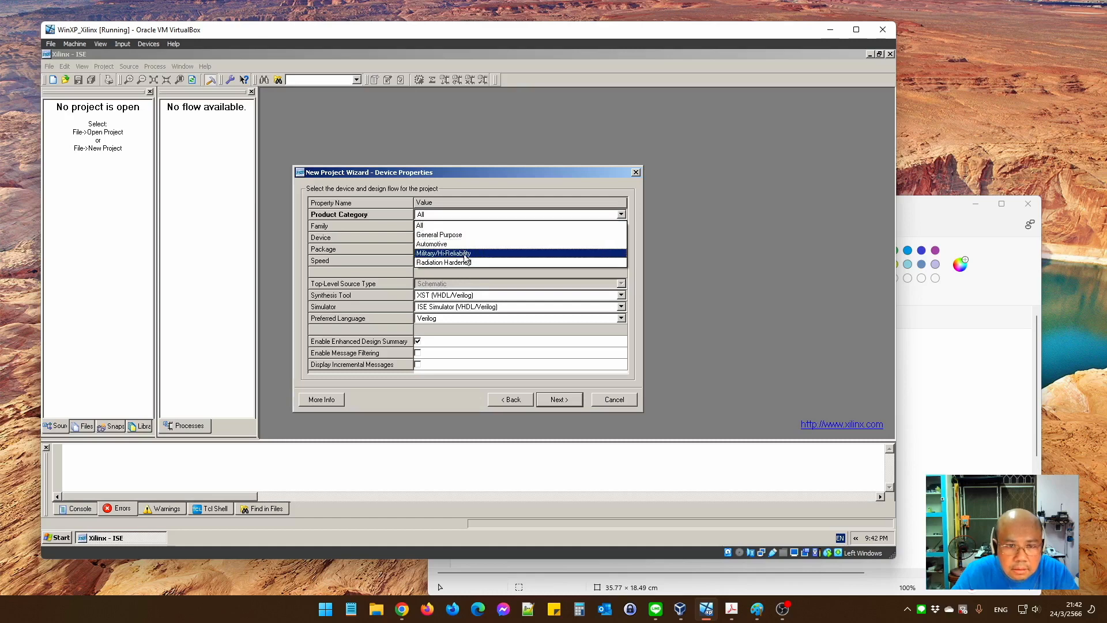
click(468, 235)
click(470, 226)
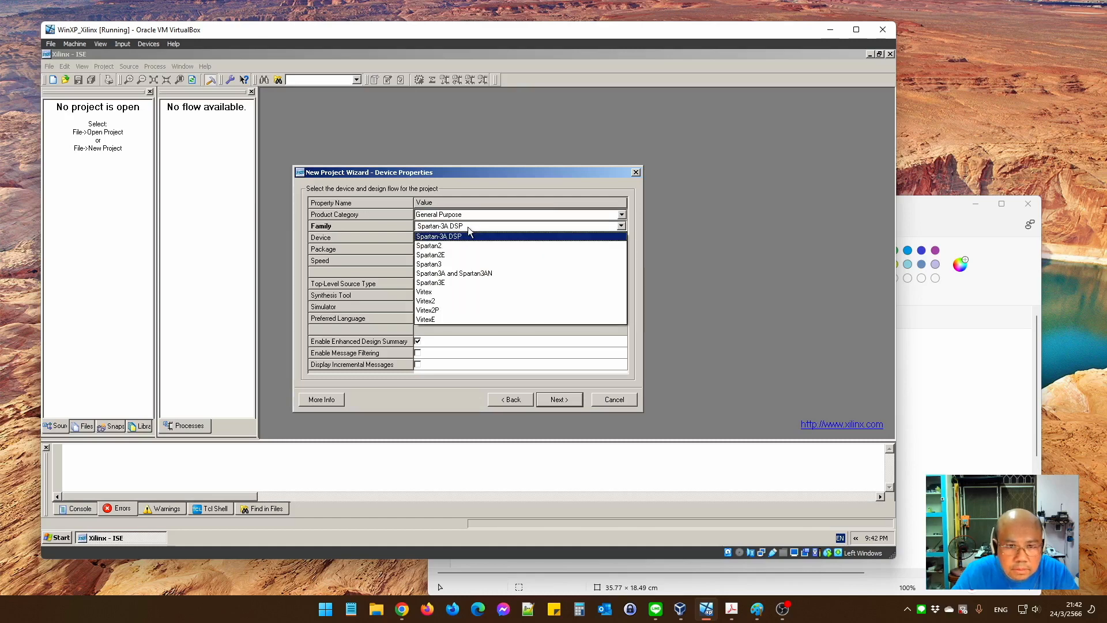
click(456, 281)
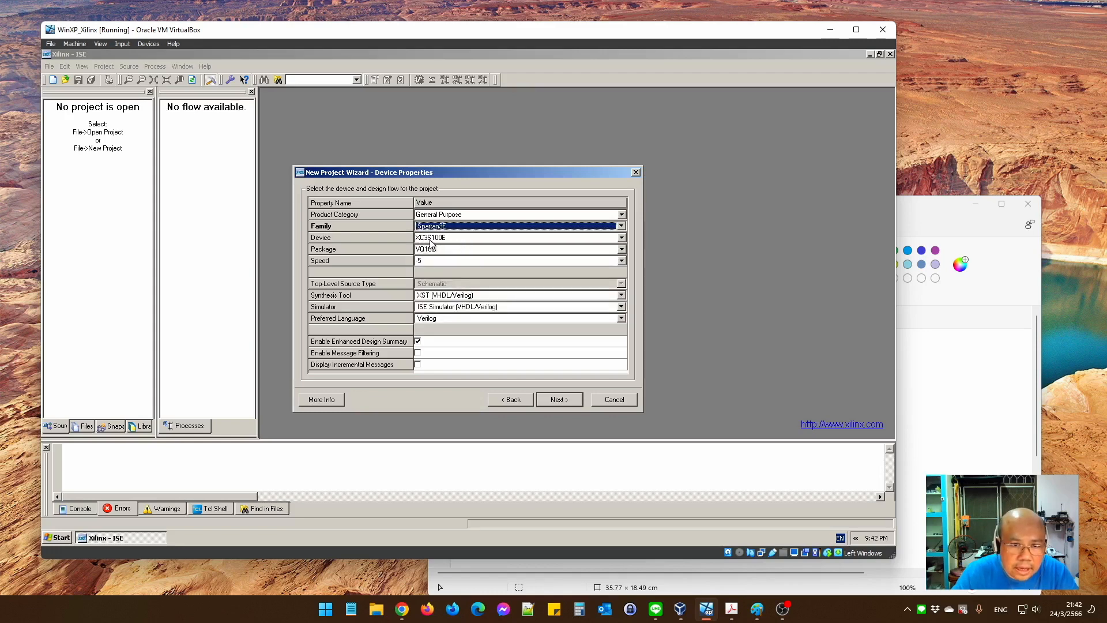
click(446, 249)
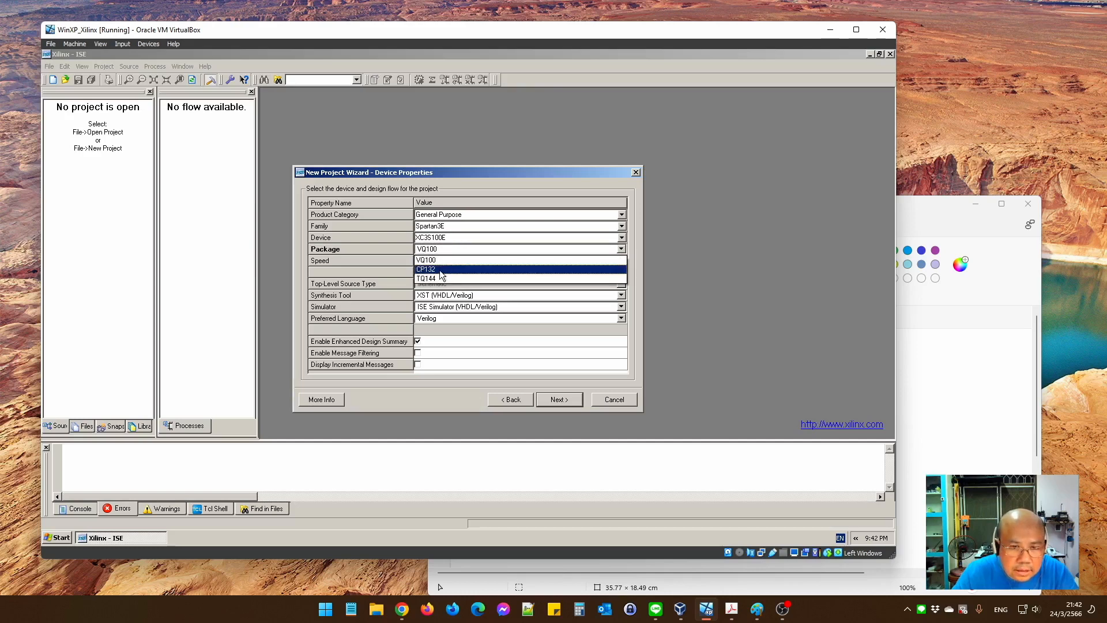
click(440, 270)
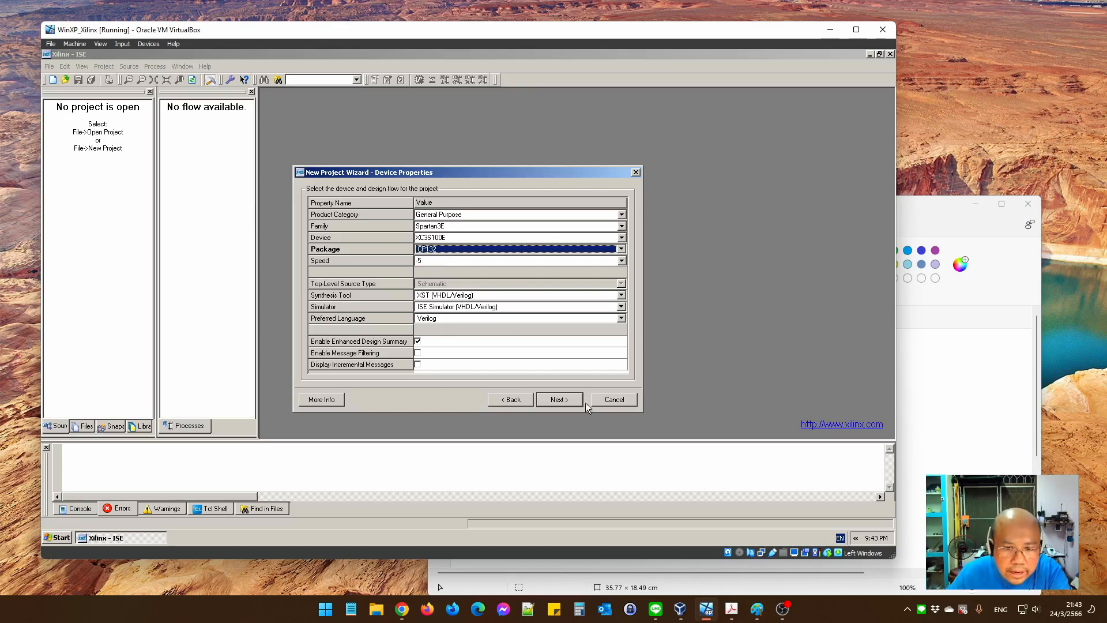
Finish the project wizard without adding any new or existing sources
click(560, 399)
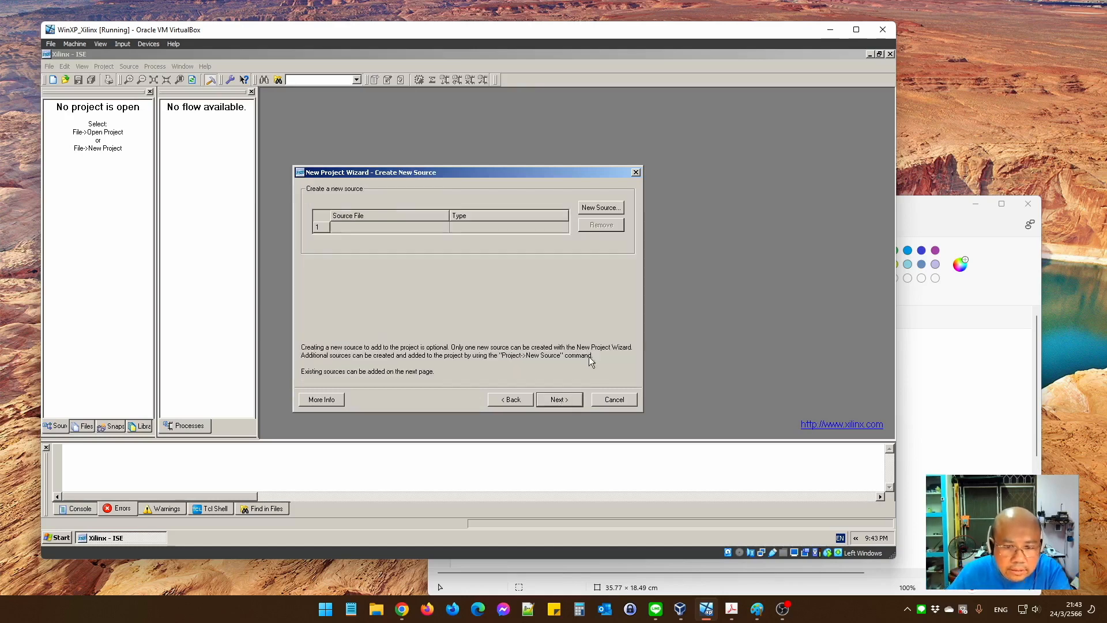
click(561, 399)
click(559, 400)
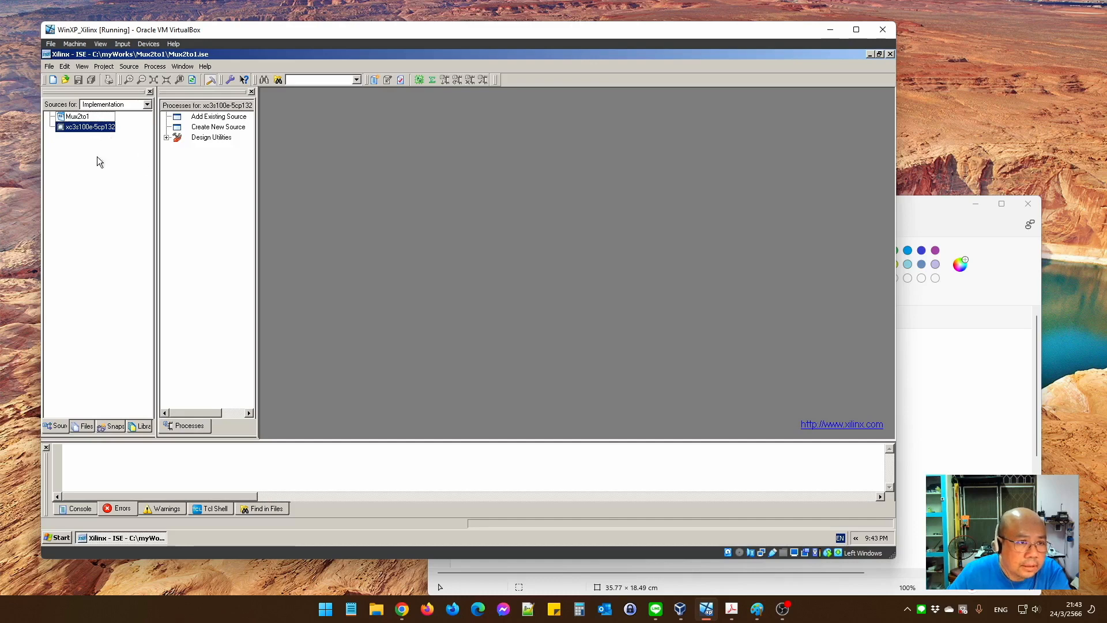
Add a new Schematic source named sch_mux2to1 to the xc3s100e-5cp132 device in the project
right_click(81, 129)
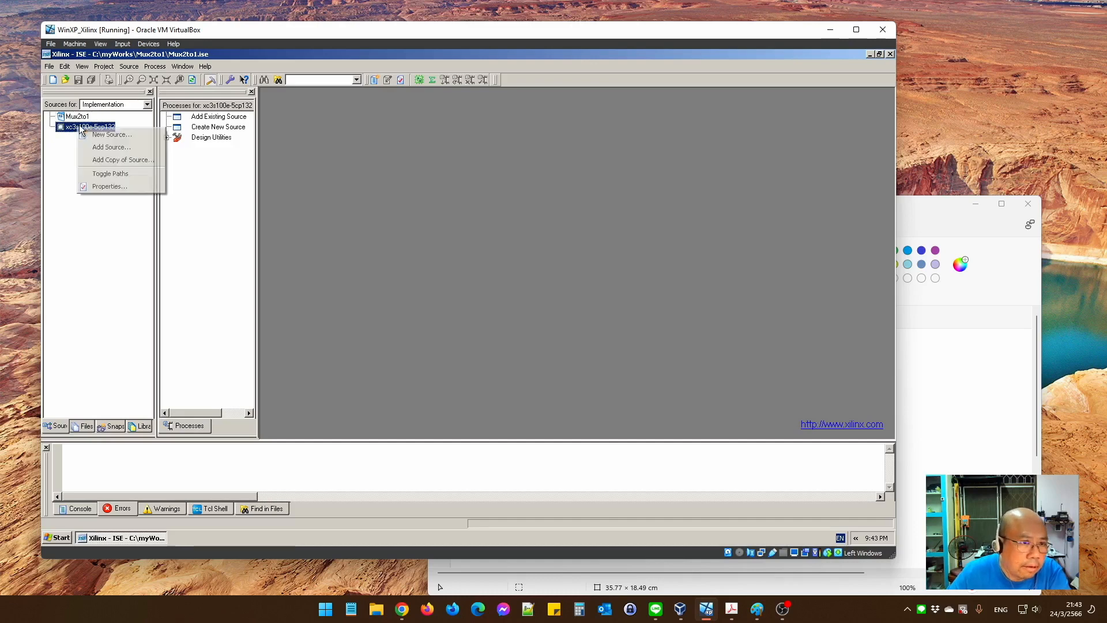
click(122, 136)
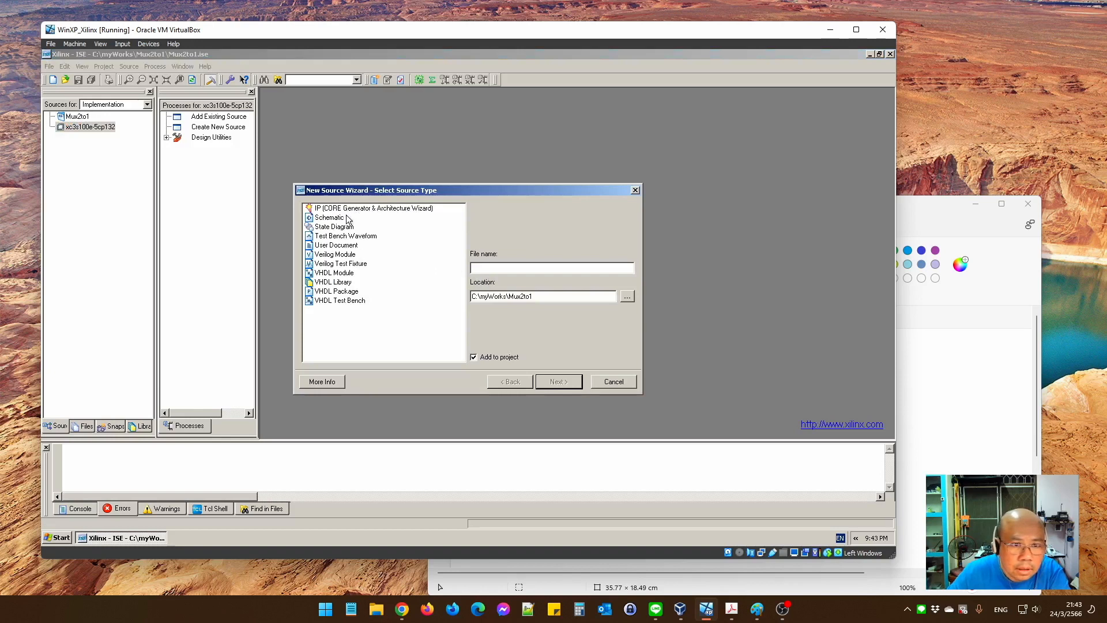
click(330, 220)
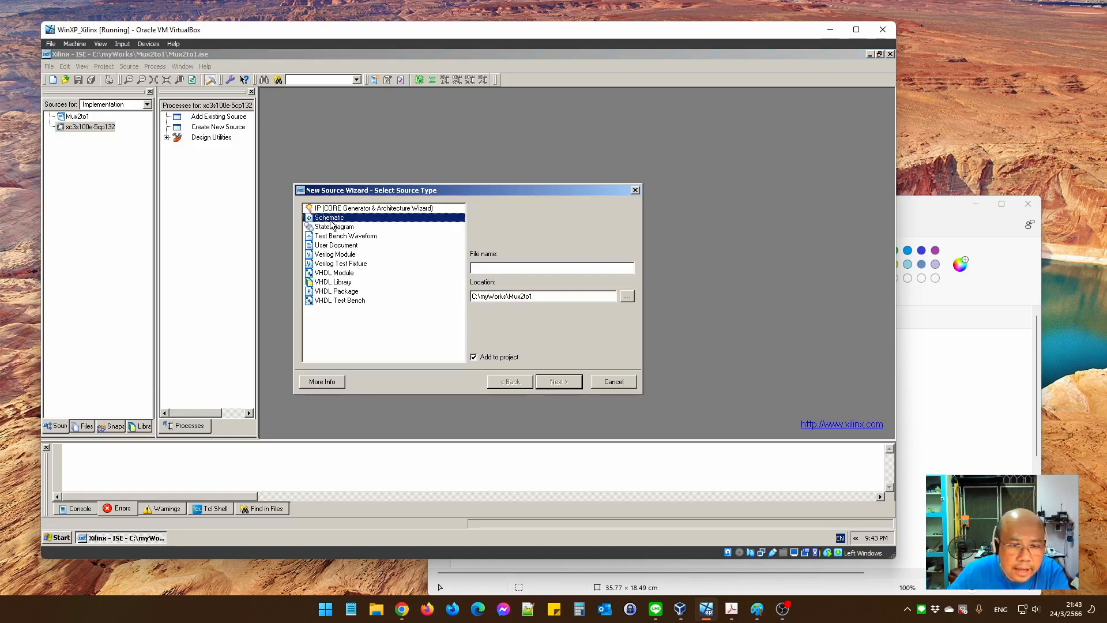
click(499, 267)
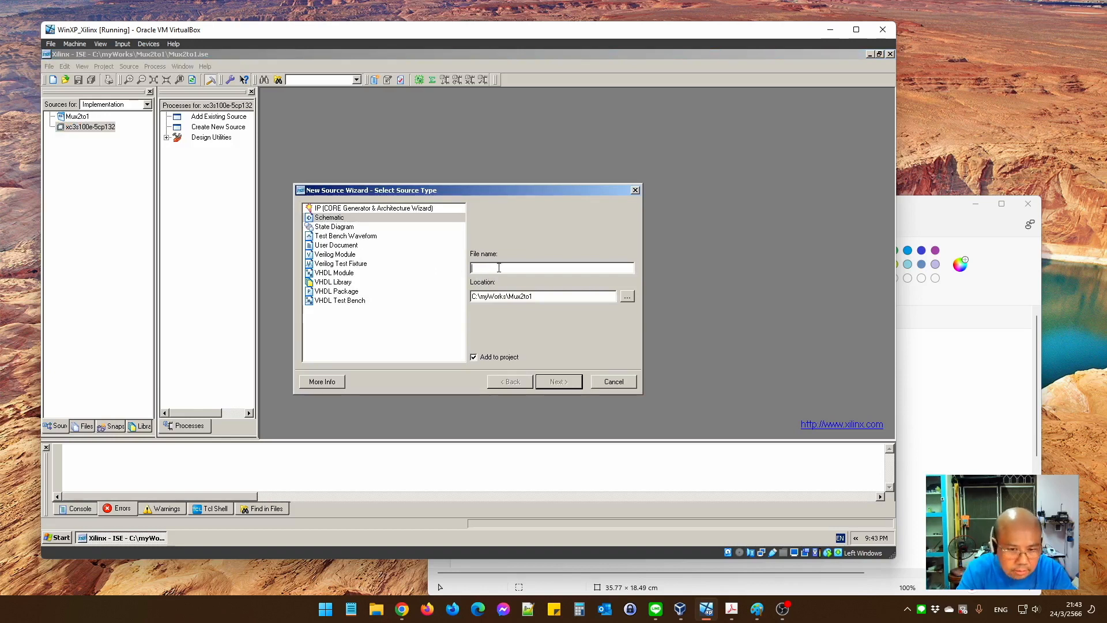
text(sch_mux)
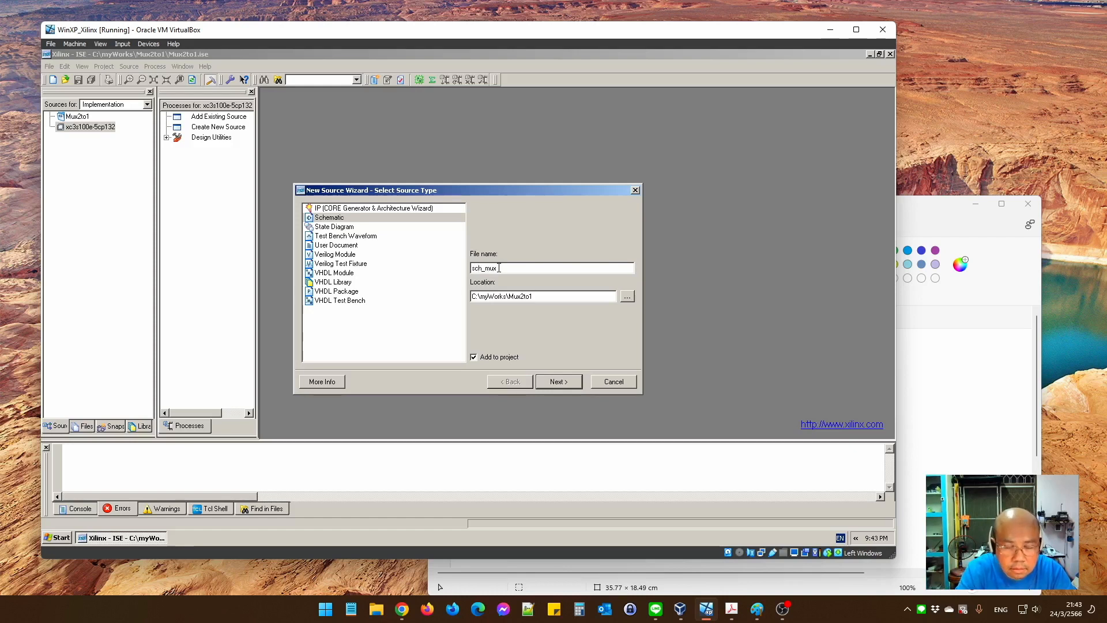
text(2to1)
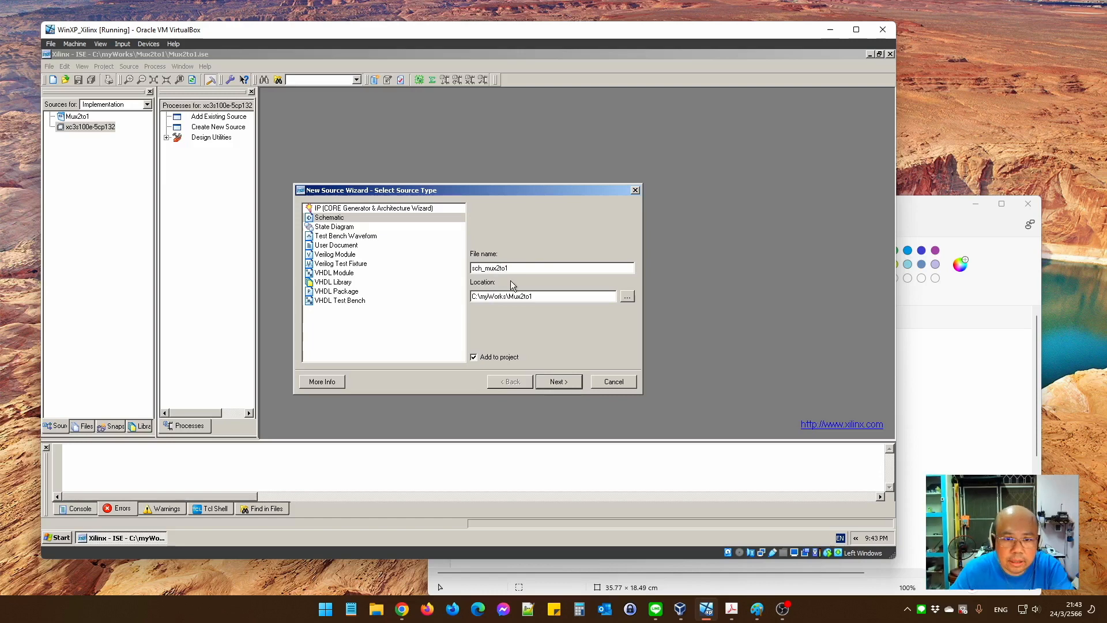
click(564, 382)
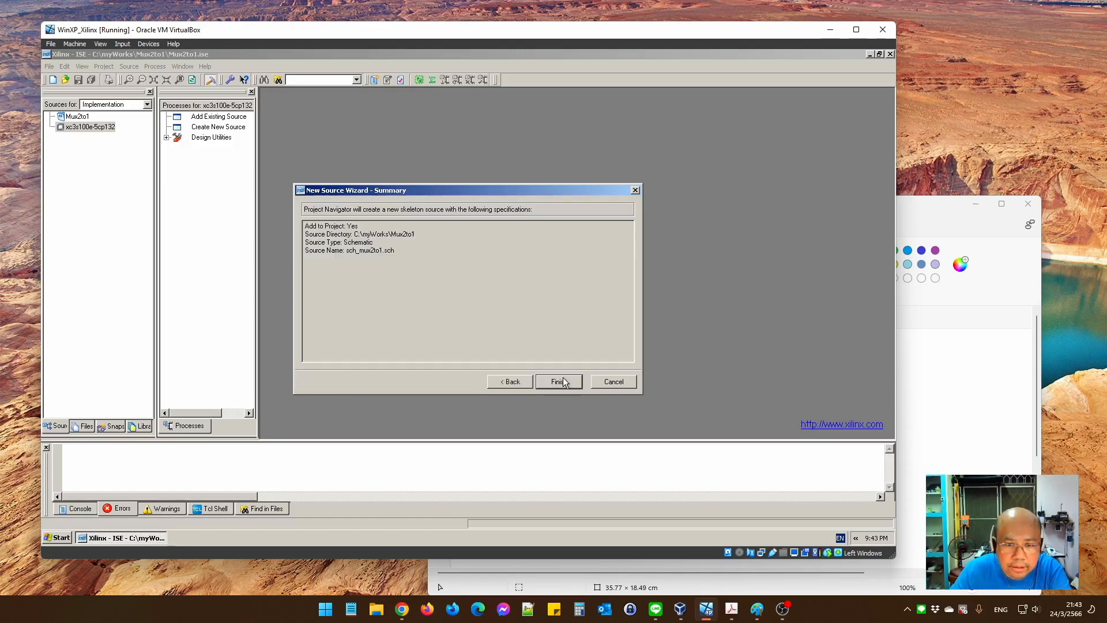
click(571, 382)
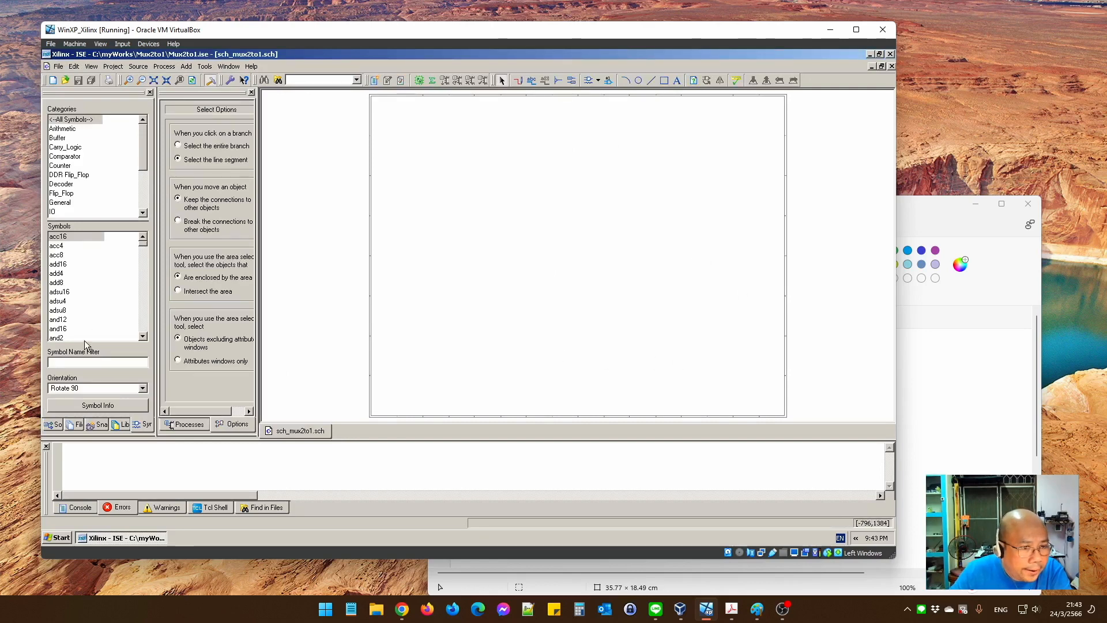
Consult the reference circuit in Paint, return to ISE, filter the symbols by "and" and select the and2 gate for placement
click(946, 206)
drag(798, 210, 847, 216)
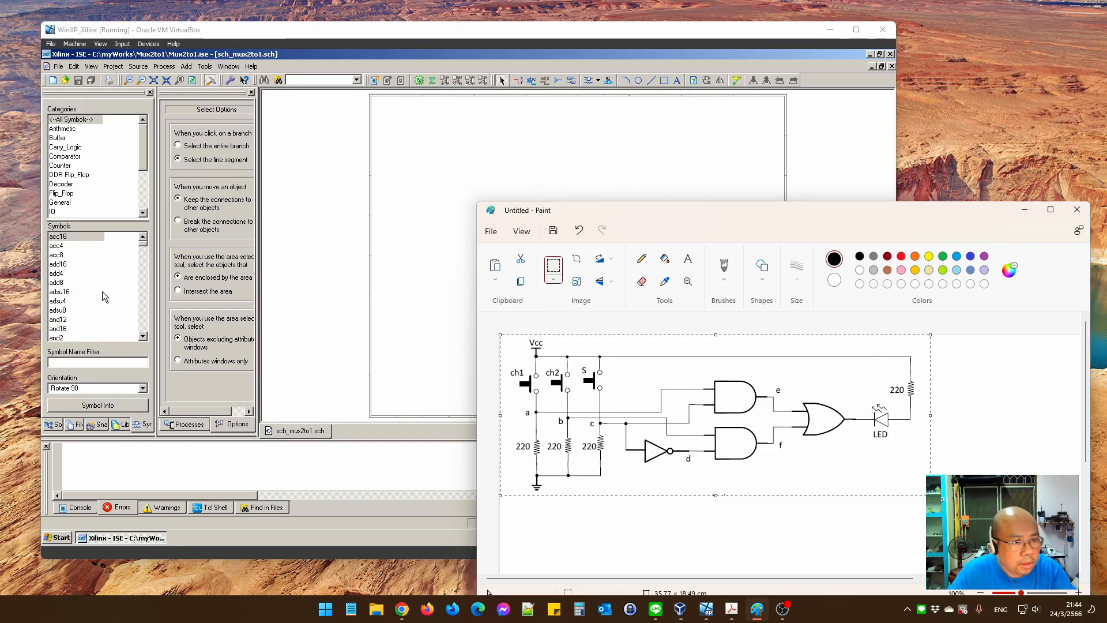
click(84, 364)
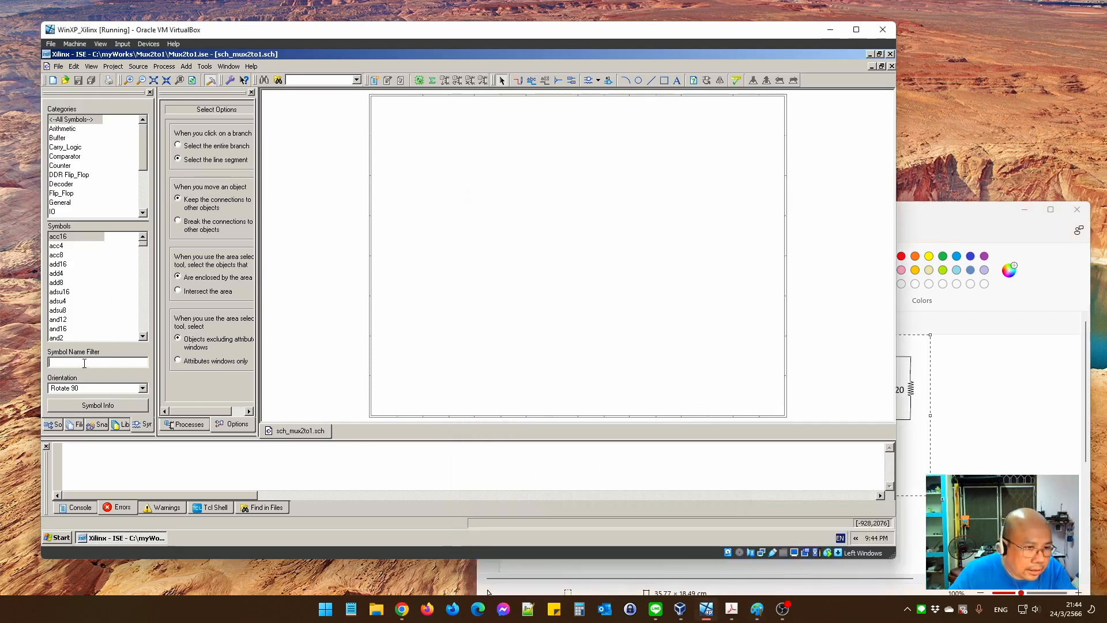
text(and)
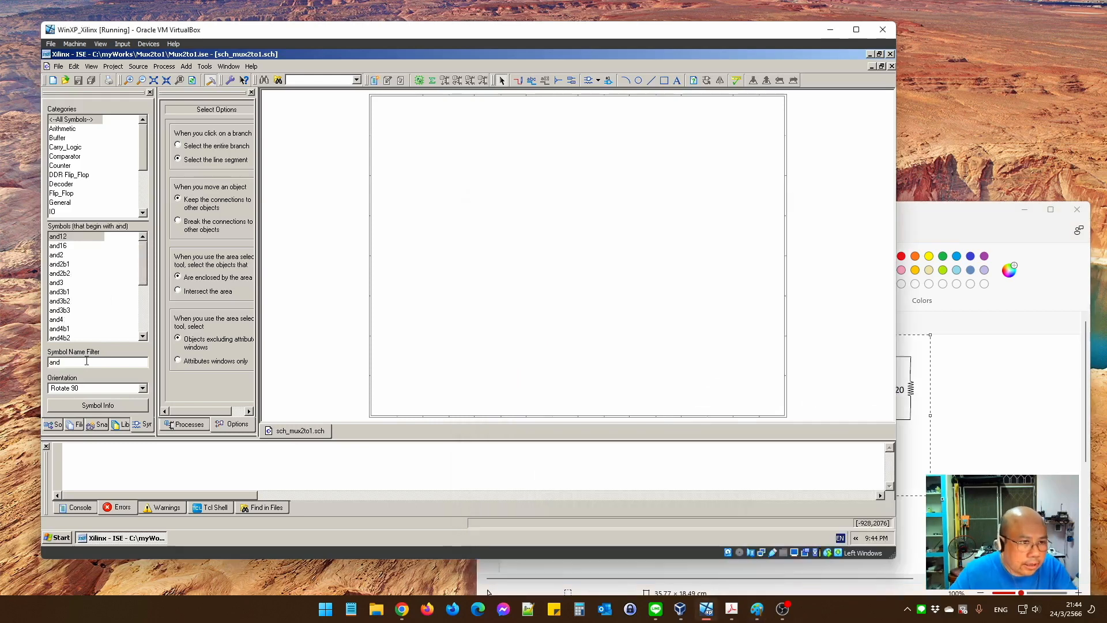
click(56, 254)
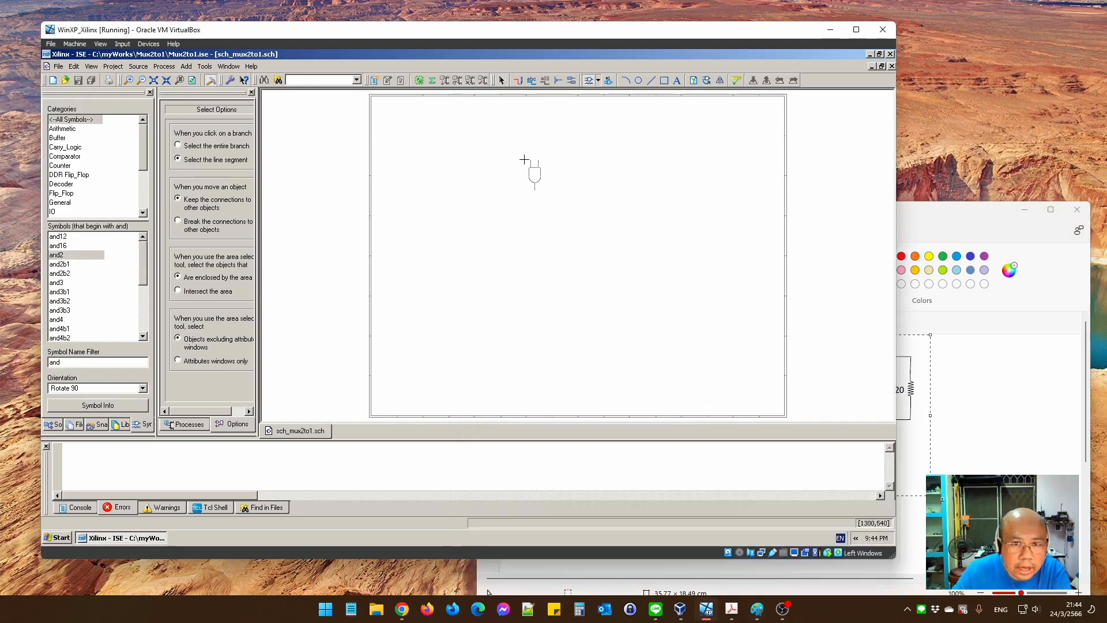
Rotate the unplaced and2 symbol to the Rotate 0 orientation so its inputs face left and its output faces right
key(ctrl+r)
key(ctrl+r)
key(ctrl+r)
key(ctrl+r)
key(ctrl+r)
key(ctrl+r)
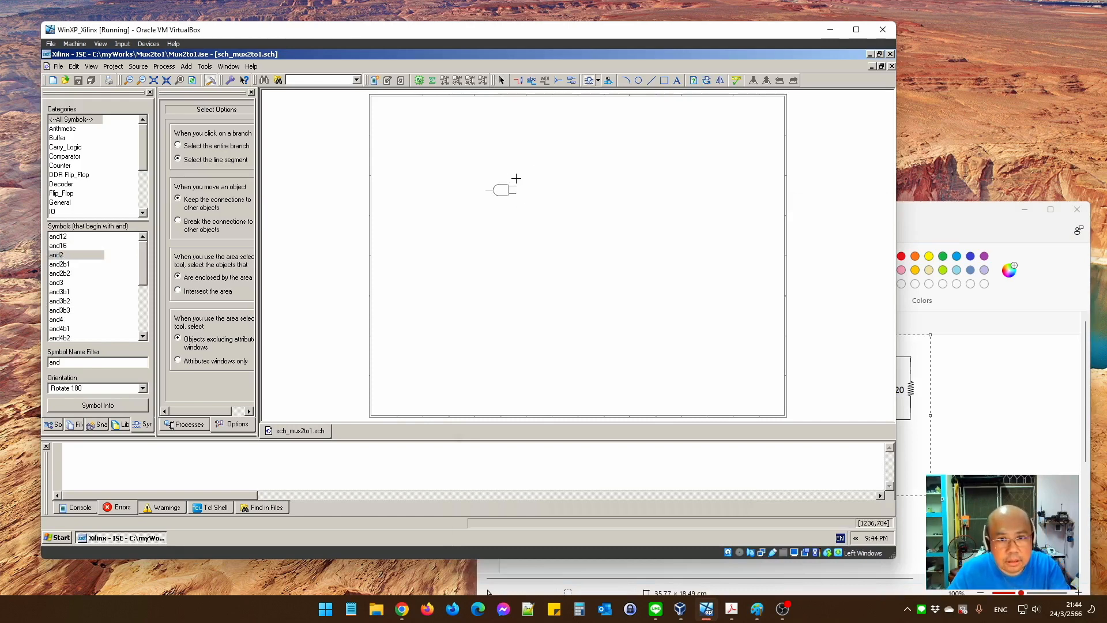
key(ctrl+r)
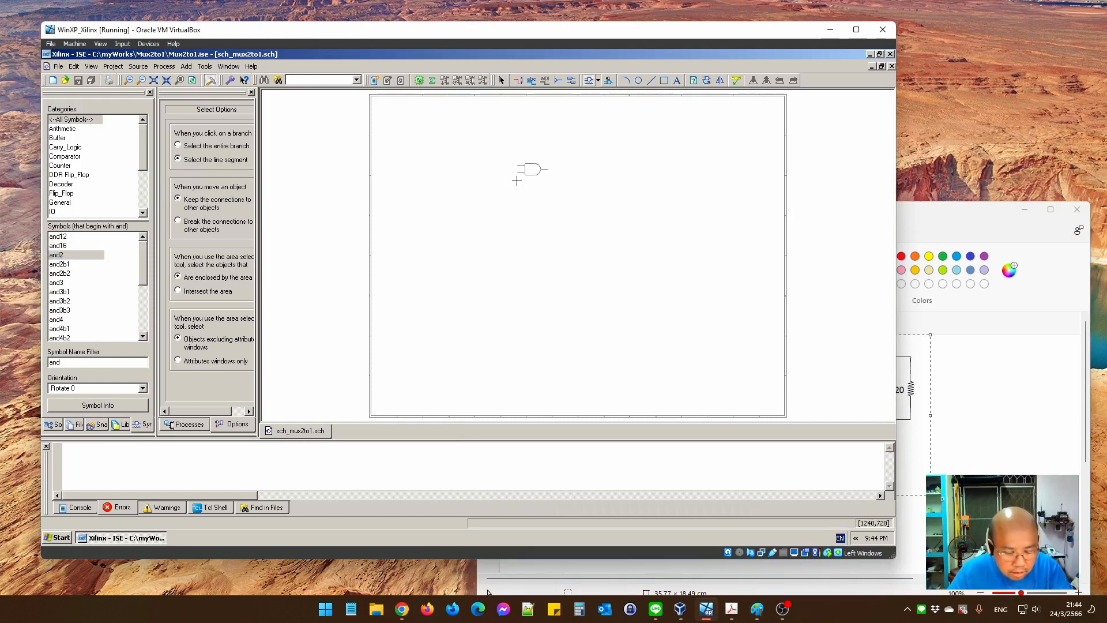
Cycle the and2 symbol through its rotations back to Rotate 0 and place two AND2 gates, one above the other
key(ctrl+r)
key(ctrl+r)
key(ctrl+r)
key(ctrl+r)
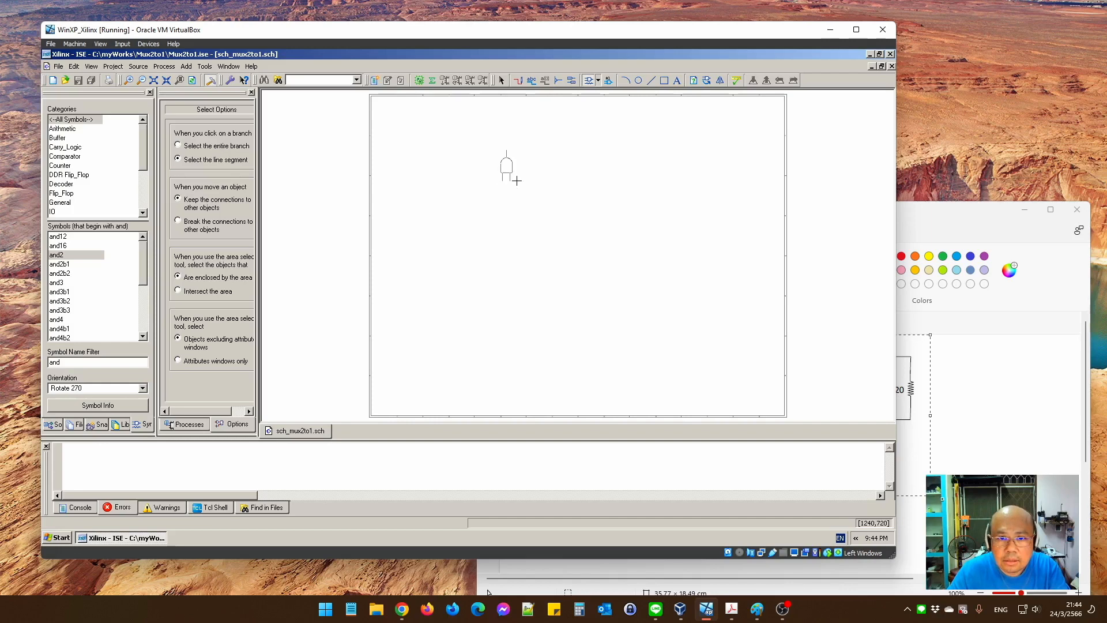
click(532, 166)
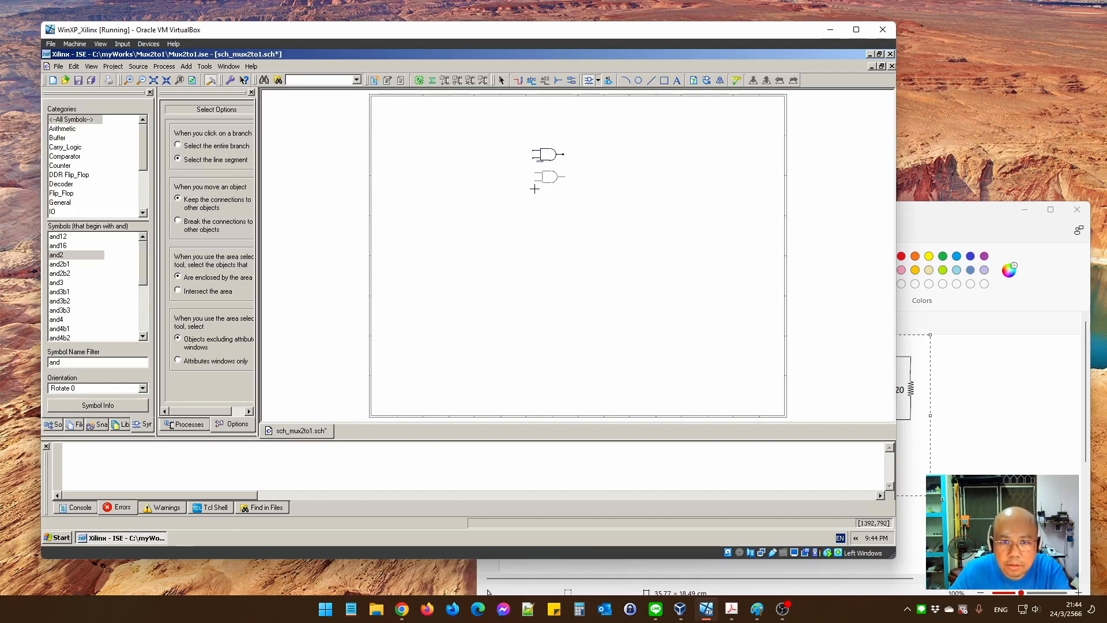
click(529, 189)
key(Escape)
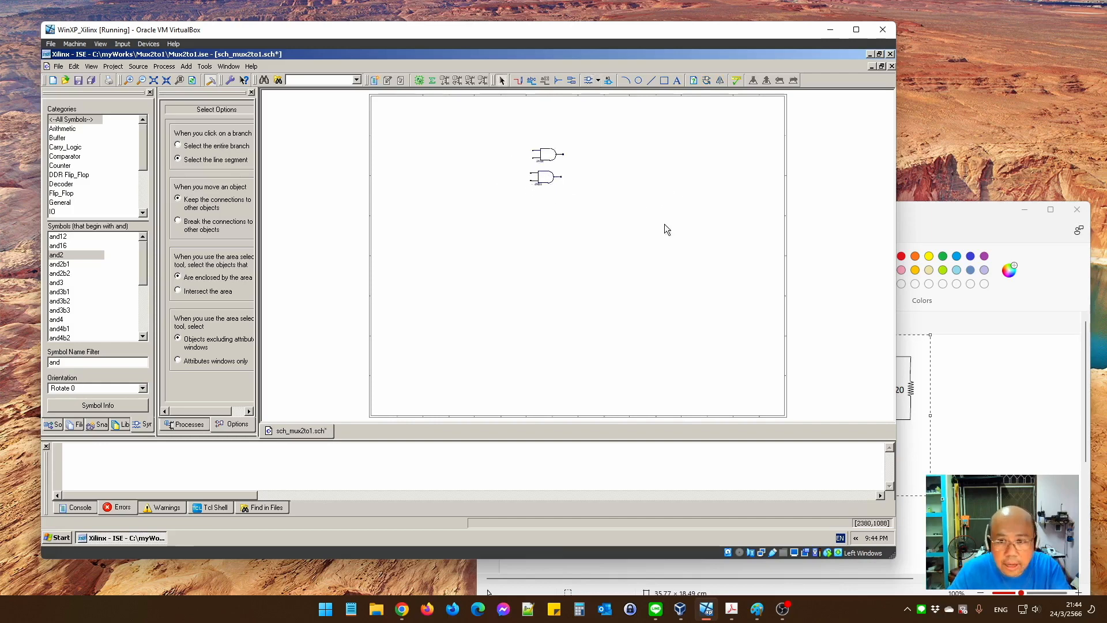
Check the reference circuit in Paint, return to ISE, filter the symbols by "or" and place an or2 gate to the right of the AND2 gates
click(937, 213)
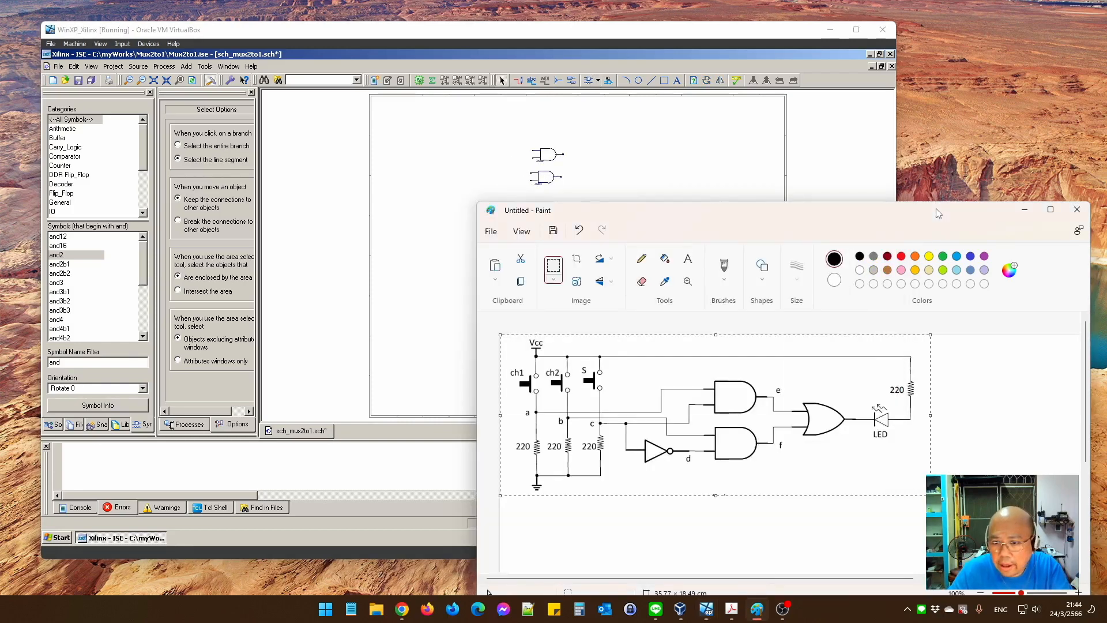
click(71, 360)
key(BackSpace)
key(BackSpace)
key(BackSpace)
text(or)
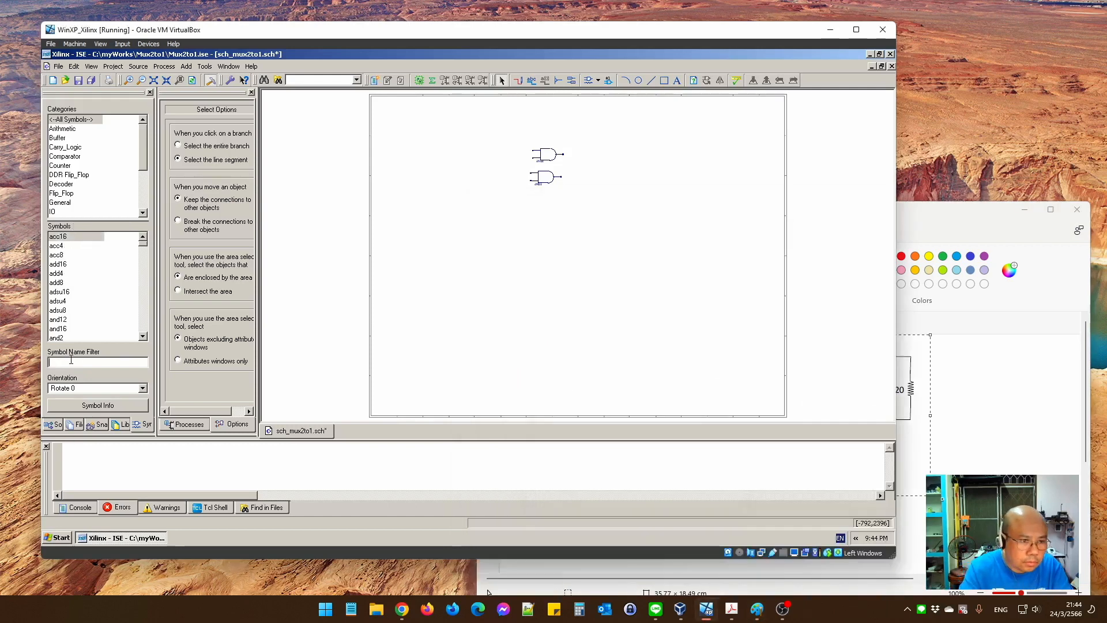
click(58, 254)
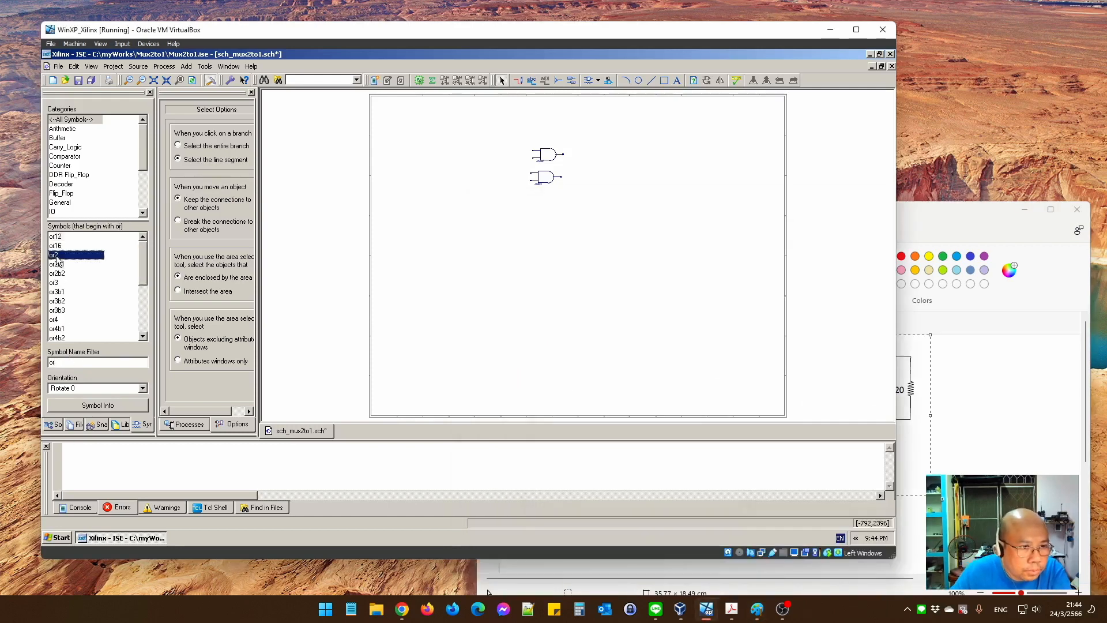
click(580, 178)
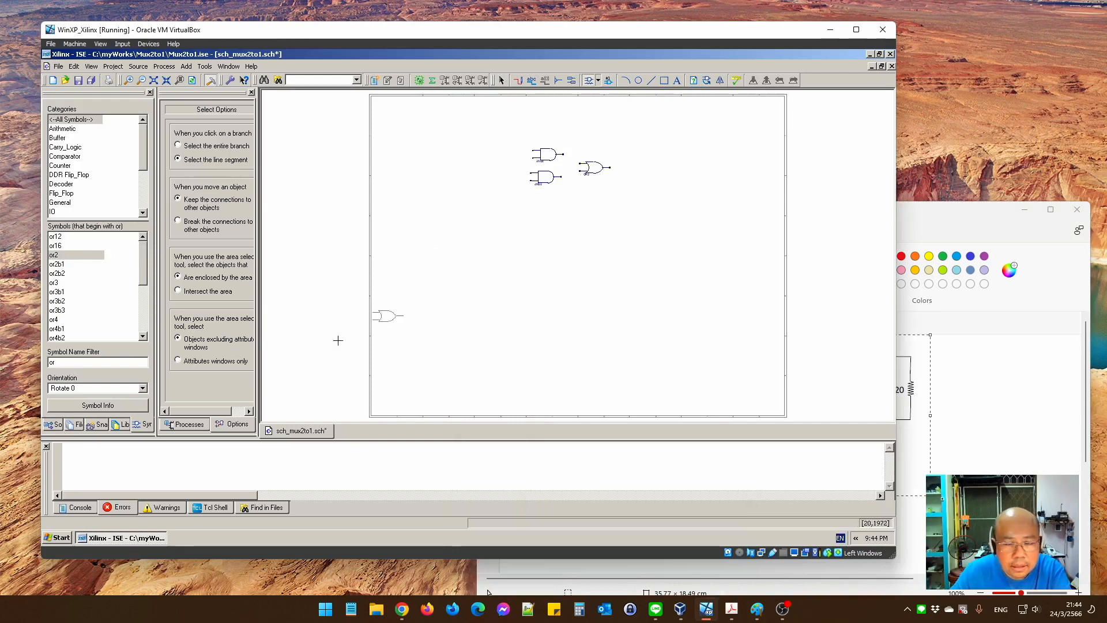
Filter the symbols by "inv" and place one inv gate below and to the left of the AND2 gates
drag(92, 360, 27, 365)
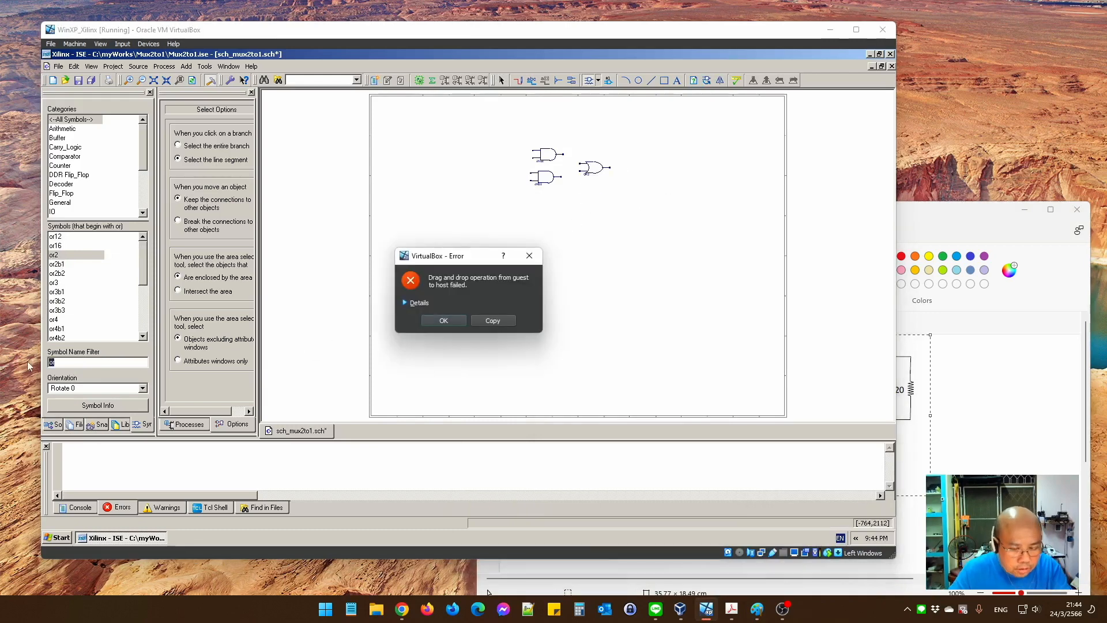
click(455, 321)
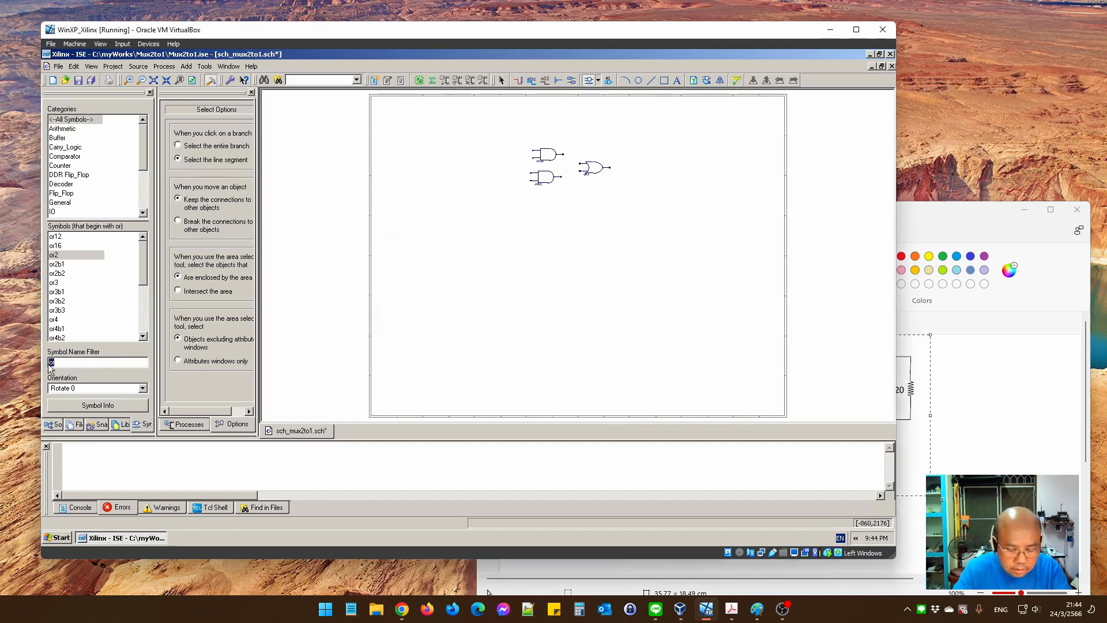
text(inv)
click(58, 237)
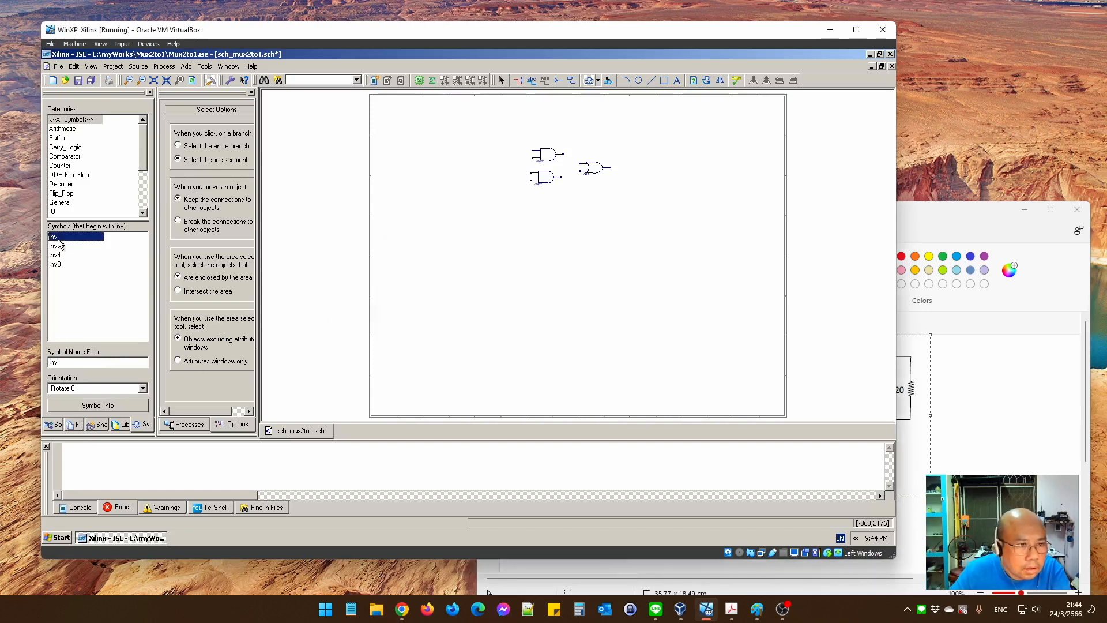
click(497, 203)
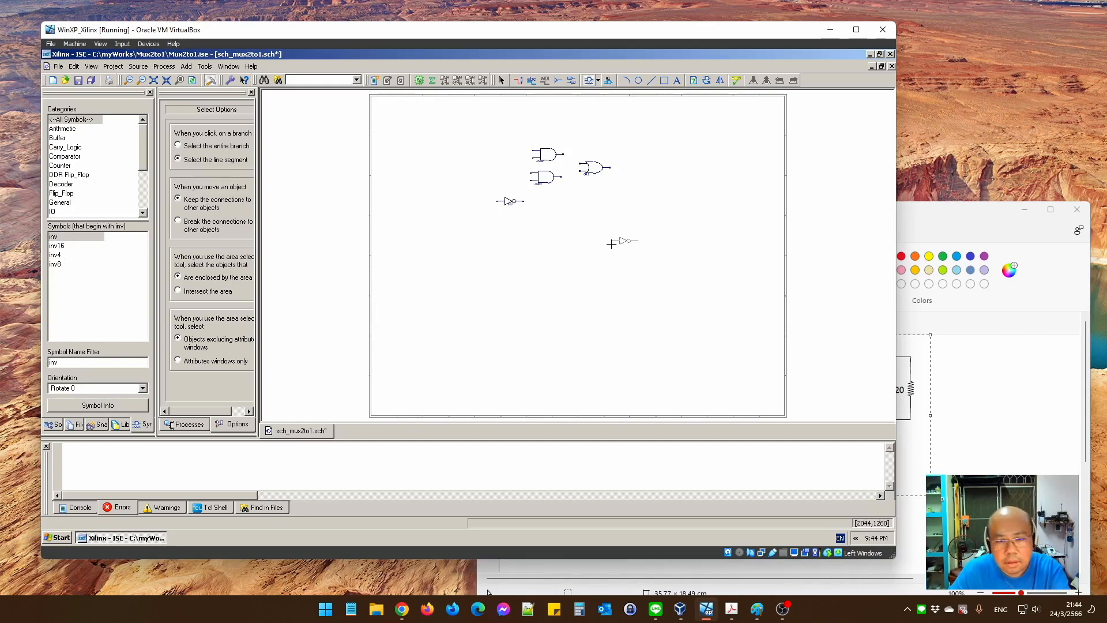
key(Escape)
Switch to Paint and move its window clear of the placed gates so the reference circuit and schematic show together
click(955, 234)
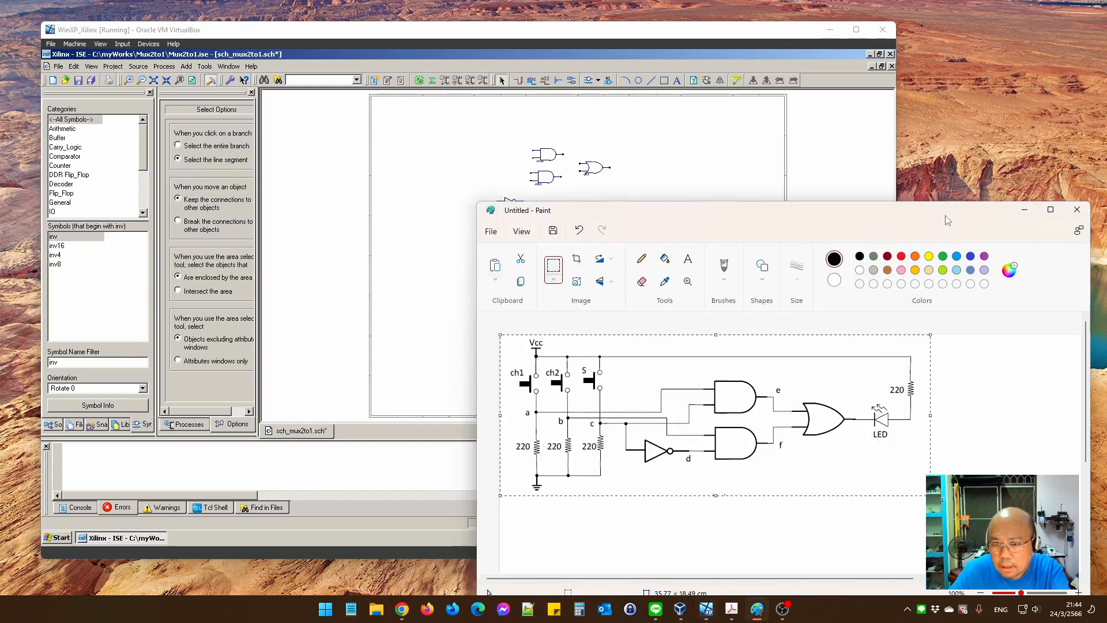
mouse_move(946, 219)
mouse_down()
mouse_move(877, 283)
mouse_move(804, 312)
mouse_move(793, 337)
mouse_up()
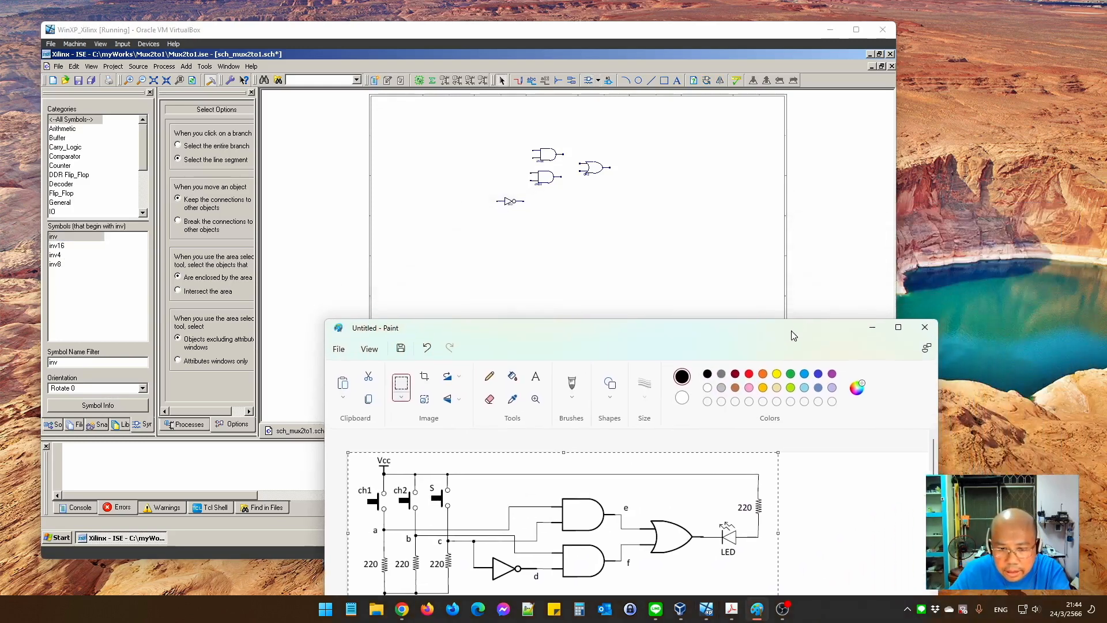
mouse_move(671, 332)
mouse_down()
mouse_move(1060, 326)
mouse_move(813, 323)
mouse_up()
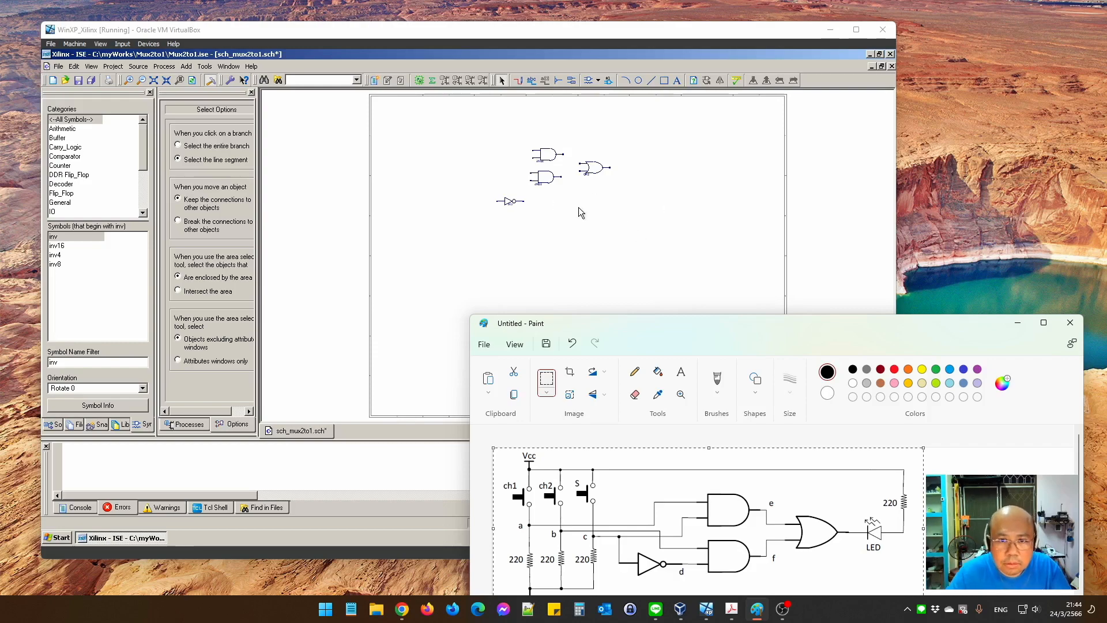
Back in ISE, wire the upper AND2 output to the OR2's upper input and the lower AND2 output to its lower input
click(579, 207)
scroll(577, 208, up, 3)
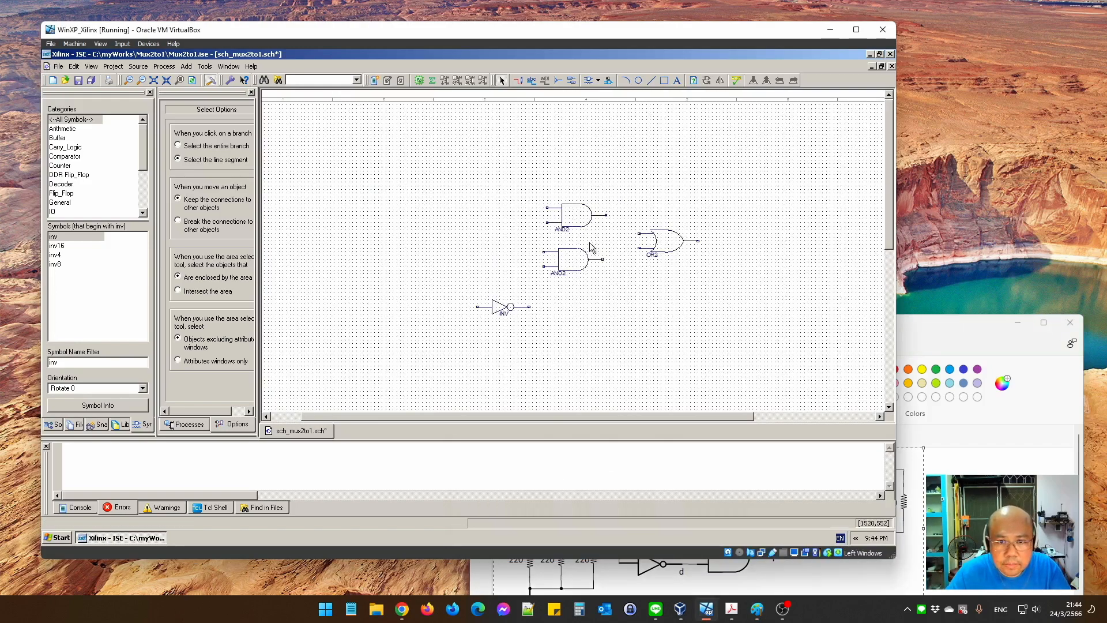
scroll(591, 268, up, 3)
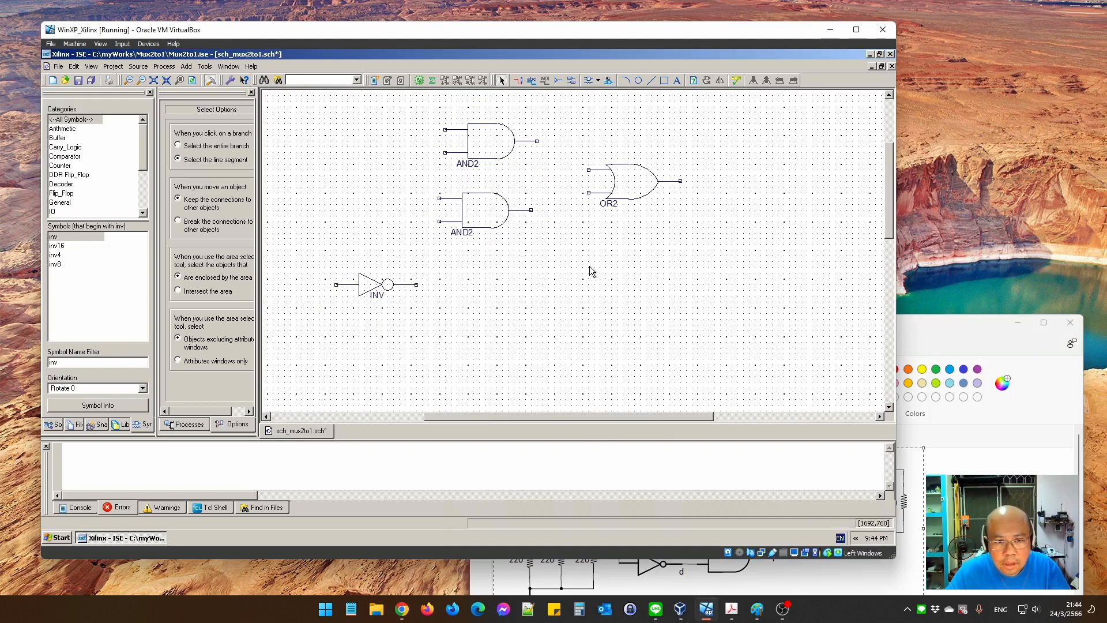
scroll(582, 403, left, 1)
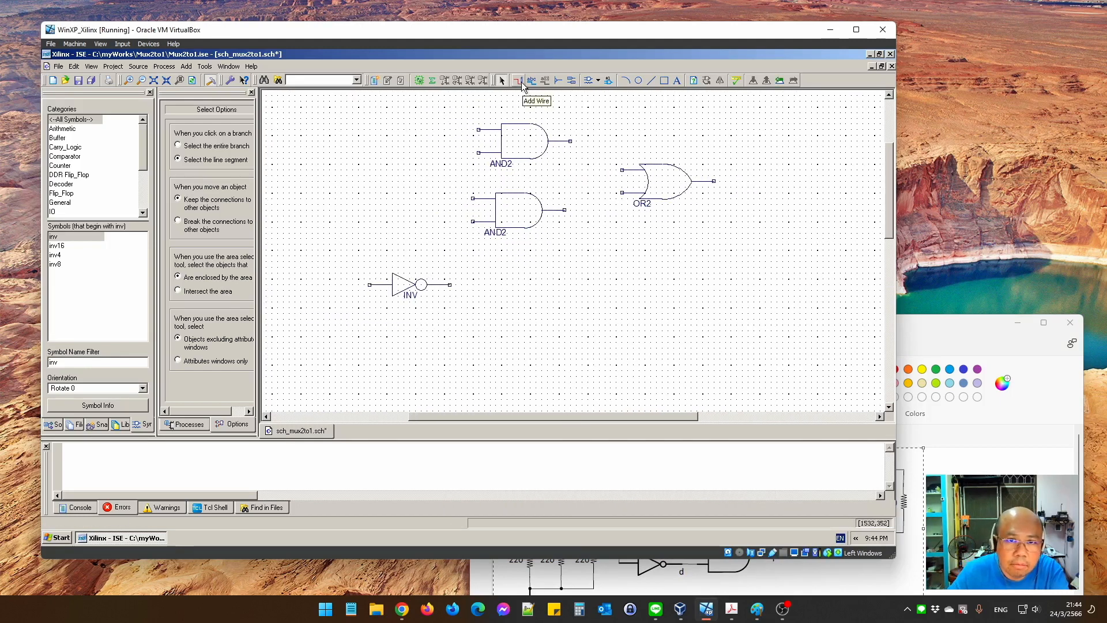
click(520, 82)
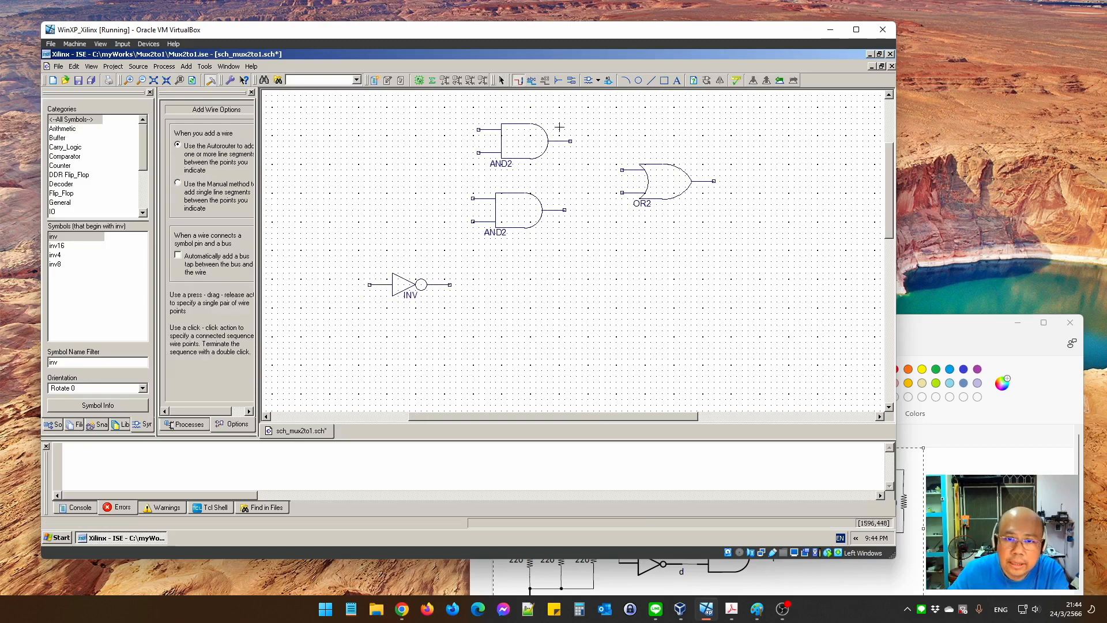
drag(570, 141, 622, 170)
drag(565, 210, 622, 193)
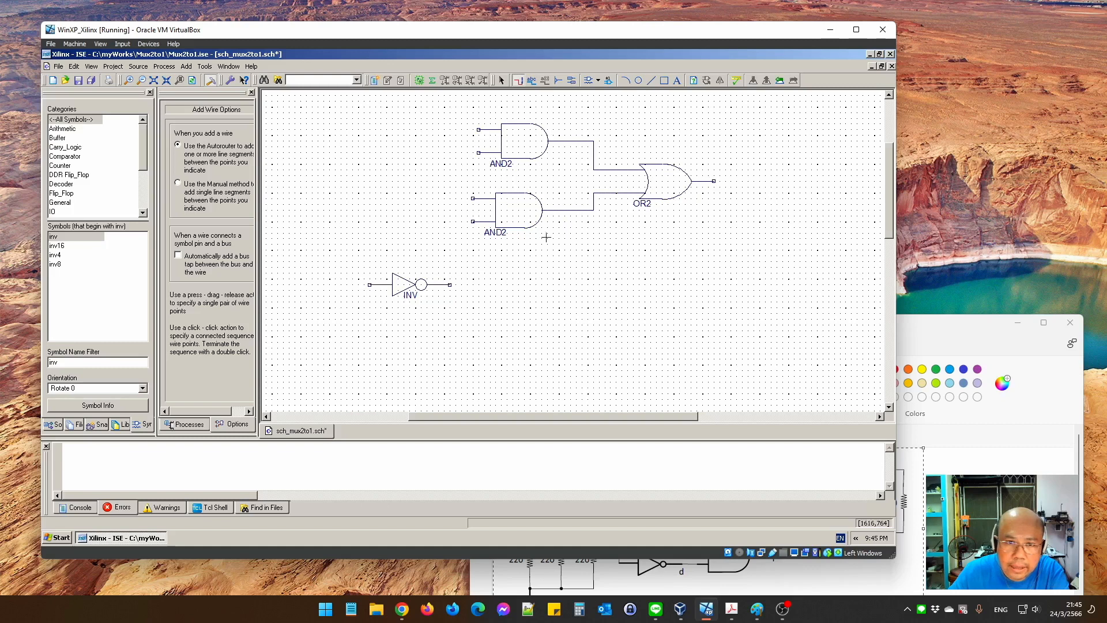
Following the Paint reference, wire the inverter output to the lower AND2's lower input and the inverter input to the upper AND2's lower input
click(944, 332)
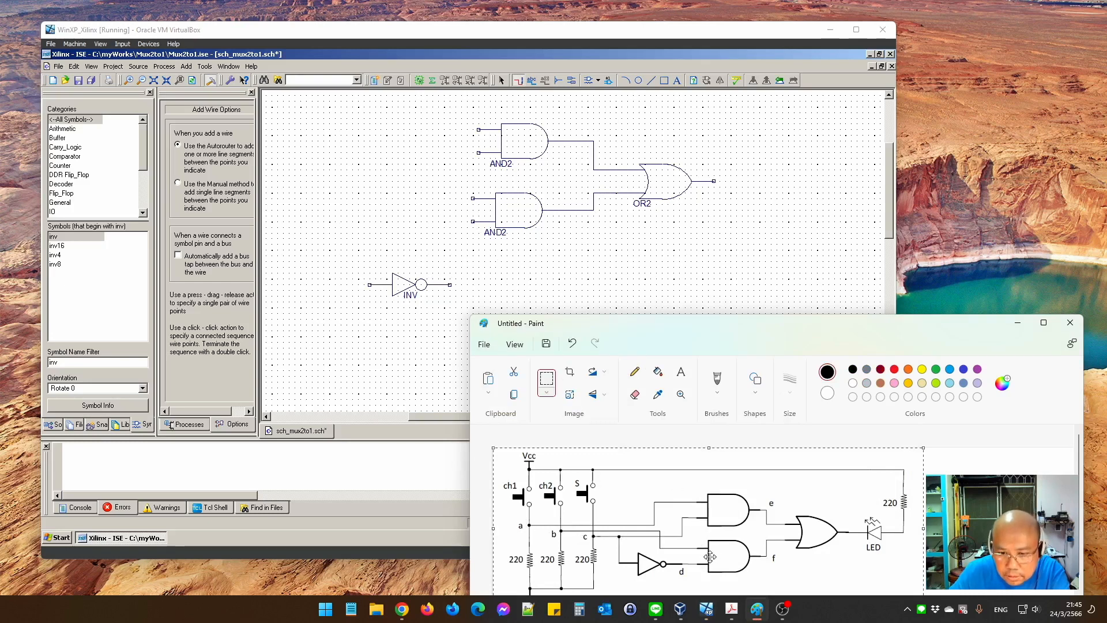
drag(450, 284, 472, 221)
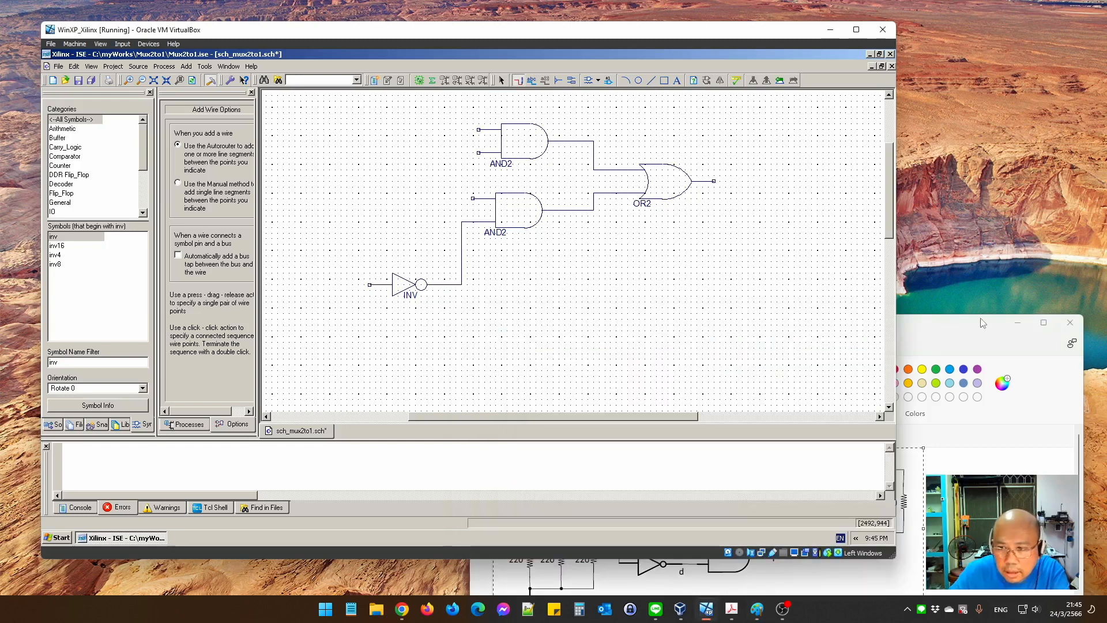
click(990, 323)
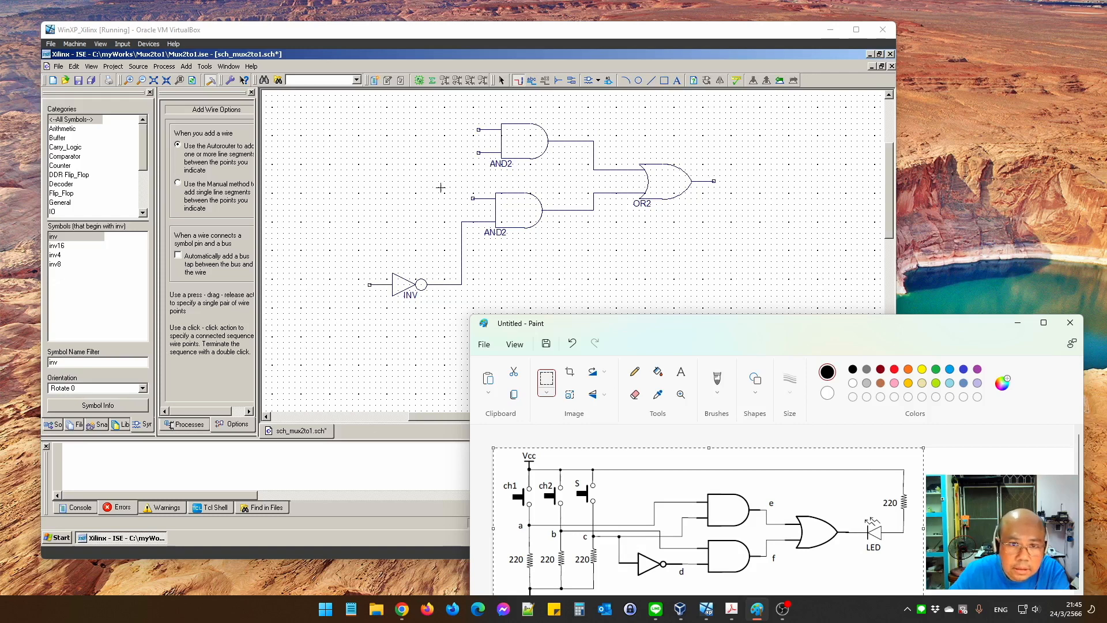
mouse_move(479, 153)
mouse_down()
mouse_move(388, 222)
mouse_move(369, 284)
mouse_up()
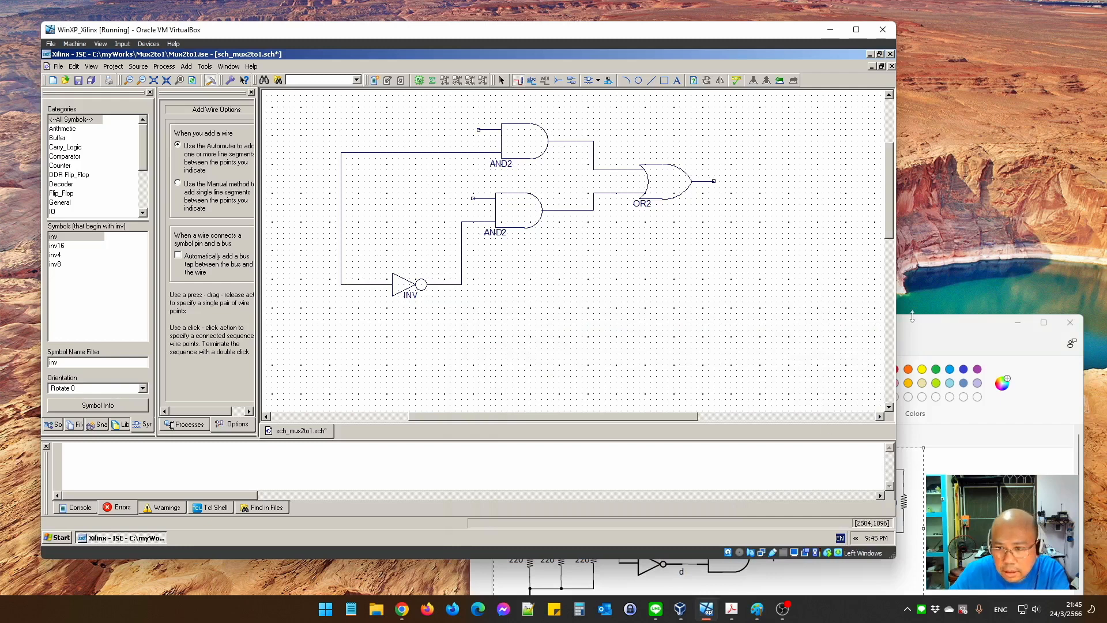
Check the reference circuit, then extend open-ended input wires leftward from the upper inputs of both AND2 gates
click(932, 330)
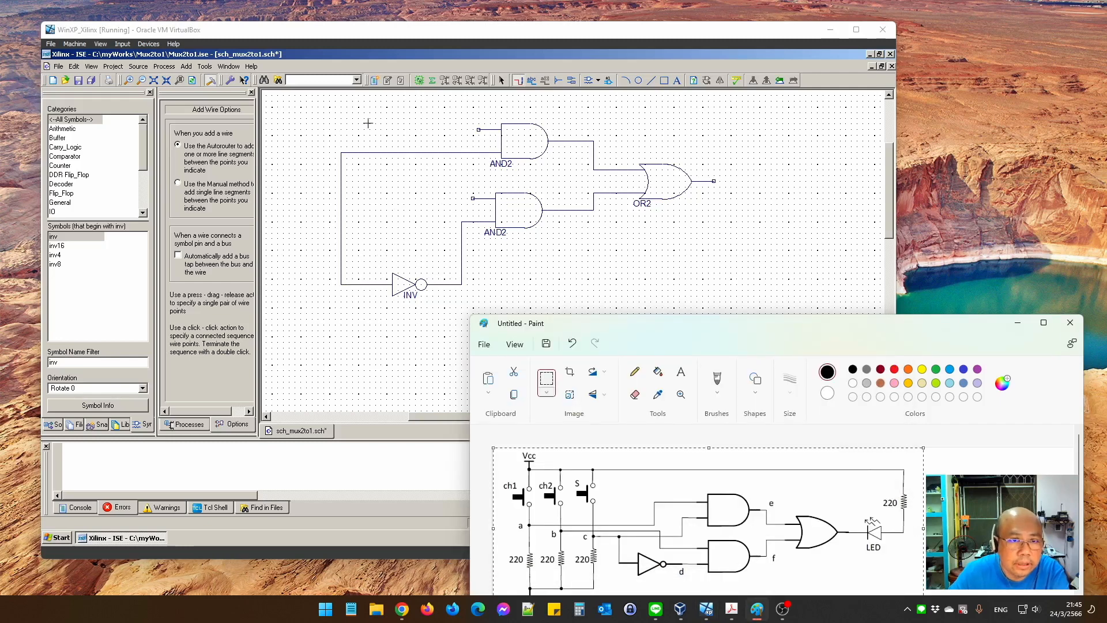
drag(478, 129, 323, 130)
key(Escape)
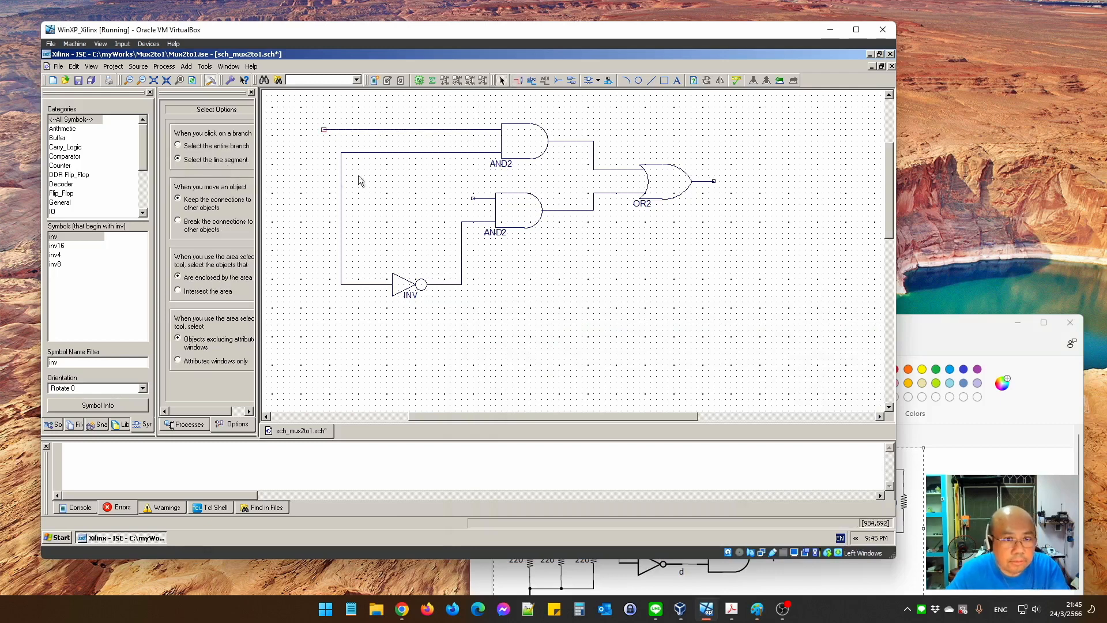
click(518, 80)
drag(473, 198, 323, 199)
Extend an open-ended output wire to the right from the OR2 gate's output
drag(714, 182, 737, 181)
click(735, 181)
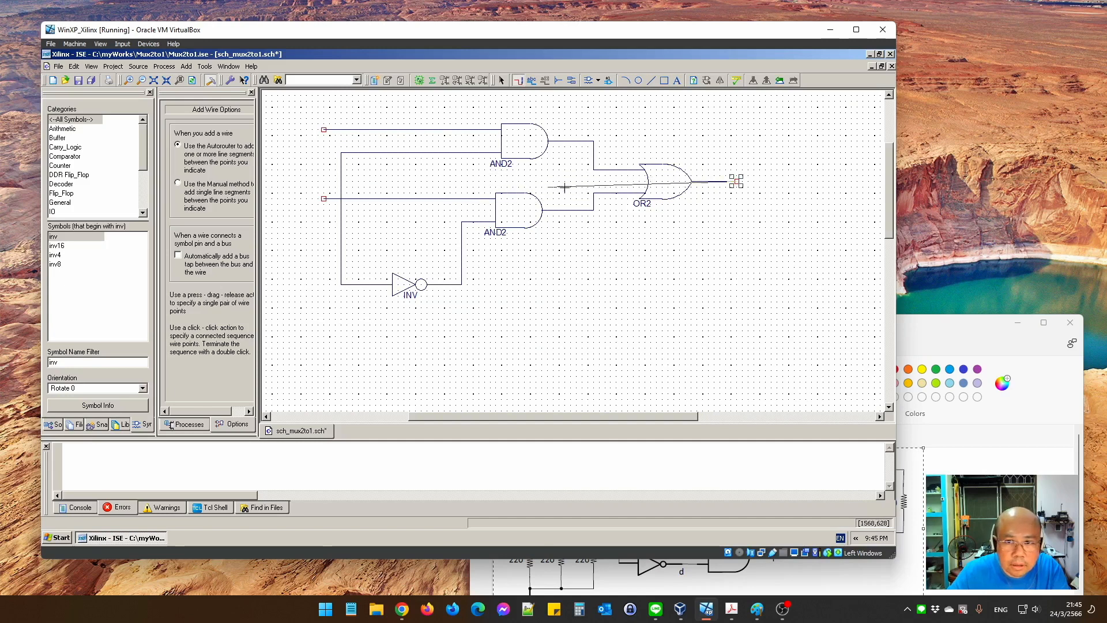
click(754, 182)
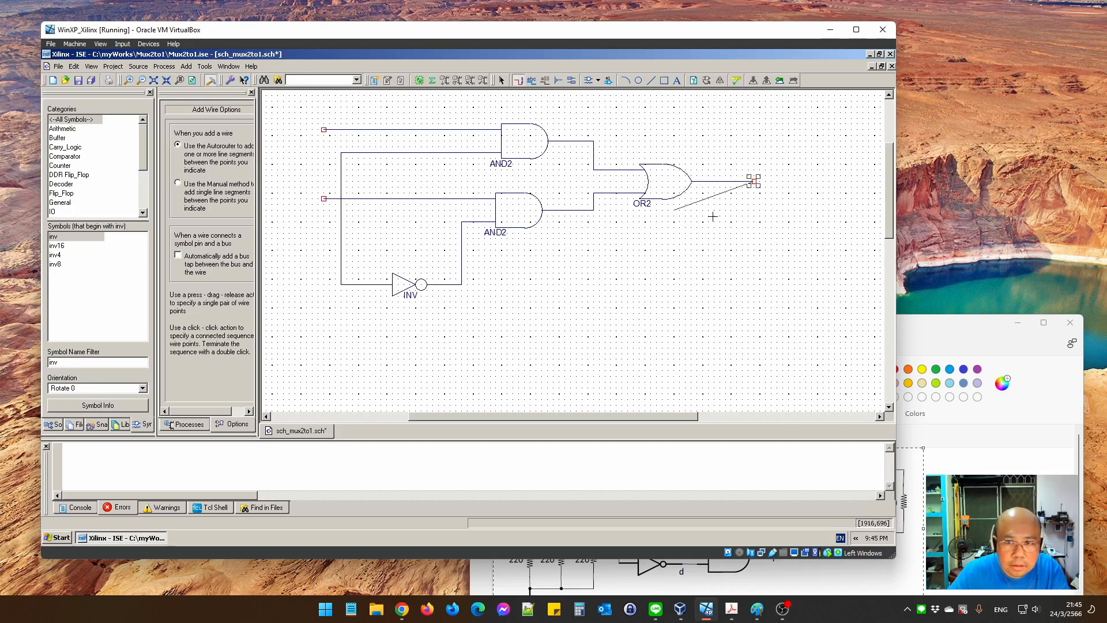
key(Escape)
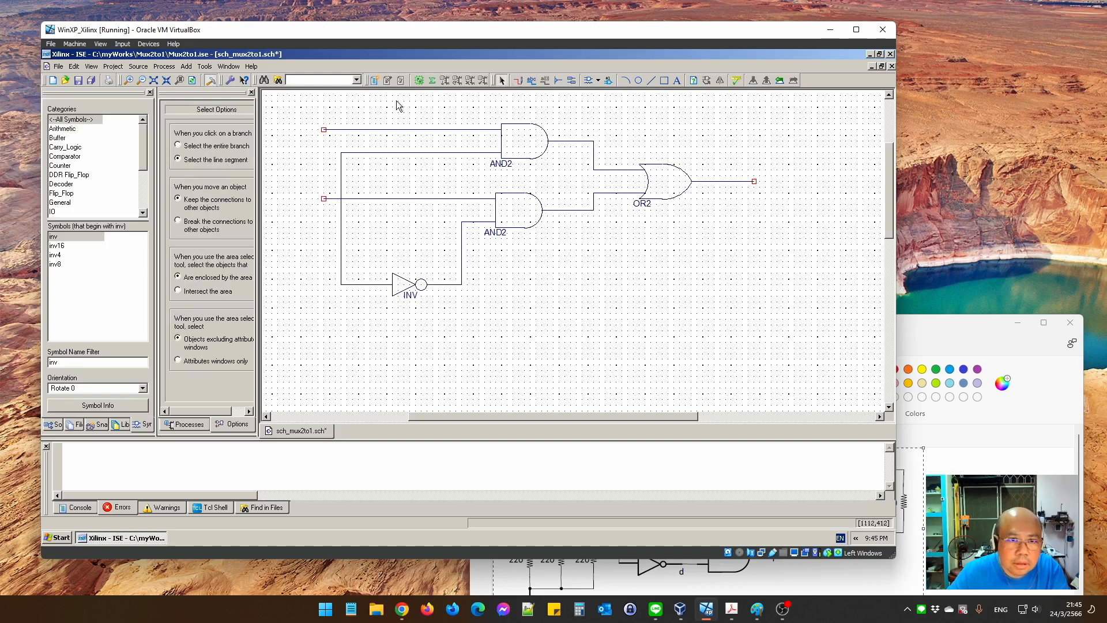
Add an open-ended input wire leftward from the corner of the wire shared by the upper AND2 and the inverter
click(517, 81)
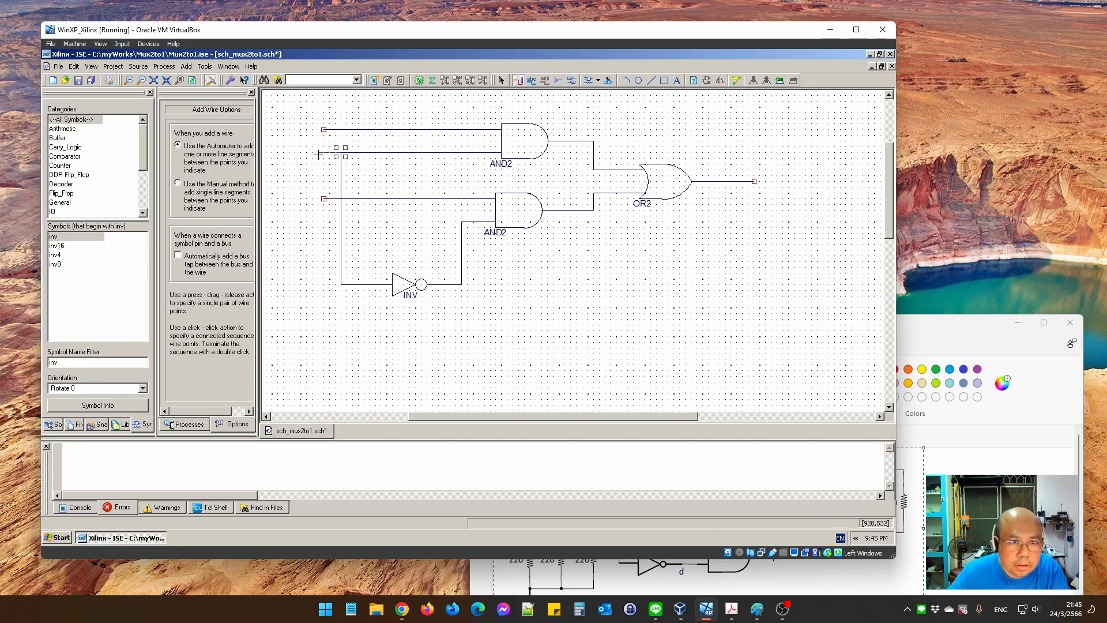
double_click(324, 152)
key(Escape)
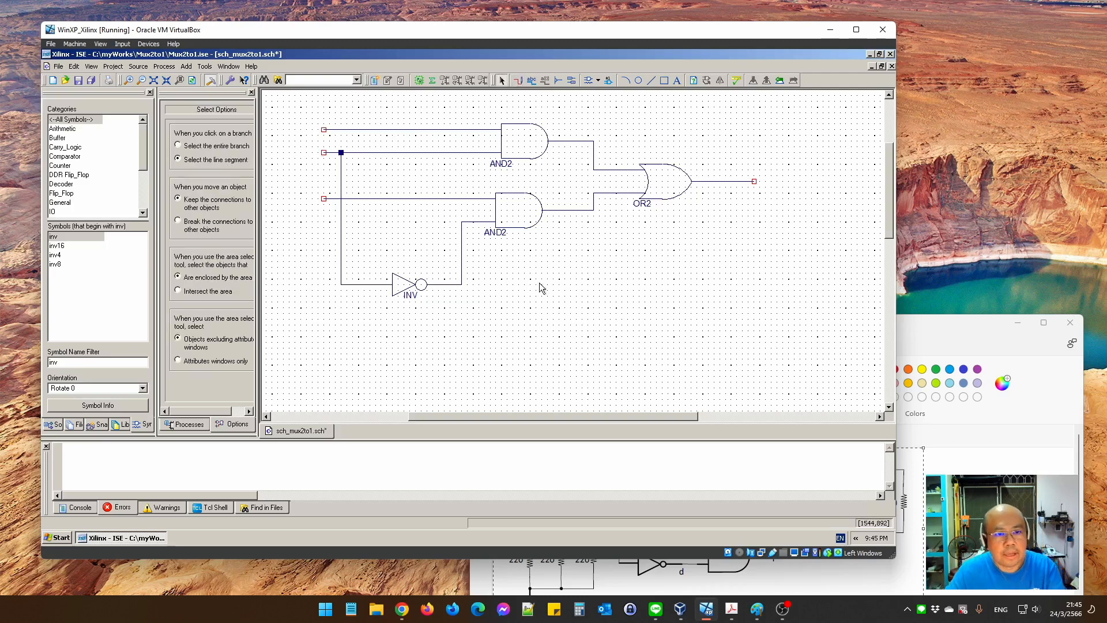
Add automatic I/O markers to the open ends of the three input wires and the OR2 output wire
click(573, 84)
click(324, 130)
click(324, 152)
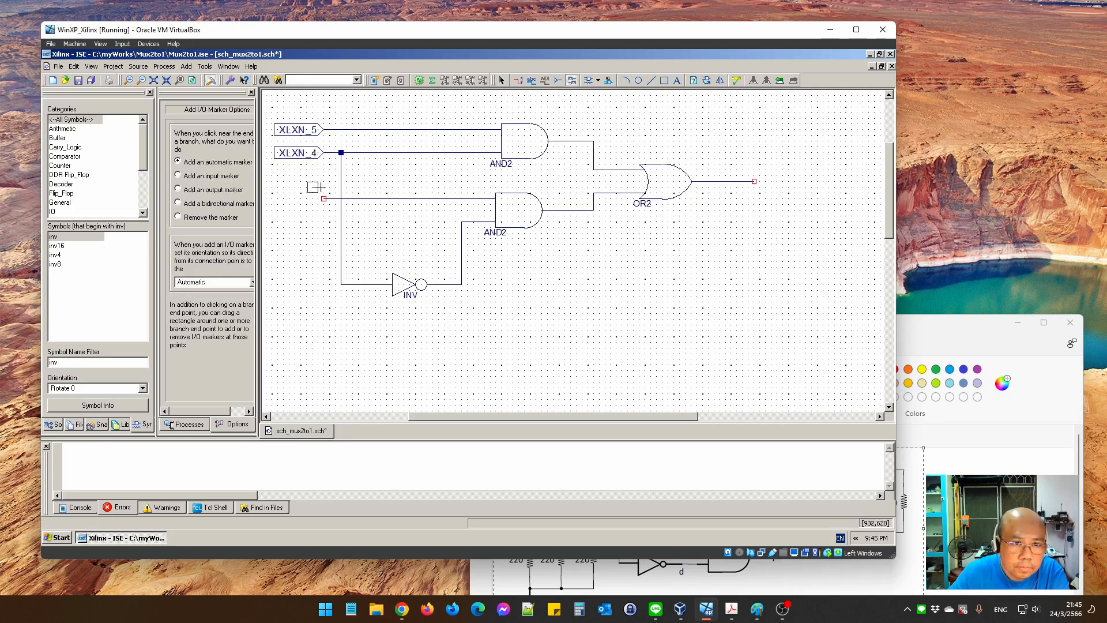
click(321, 199)
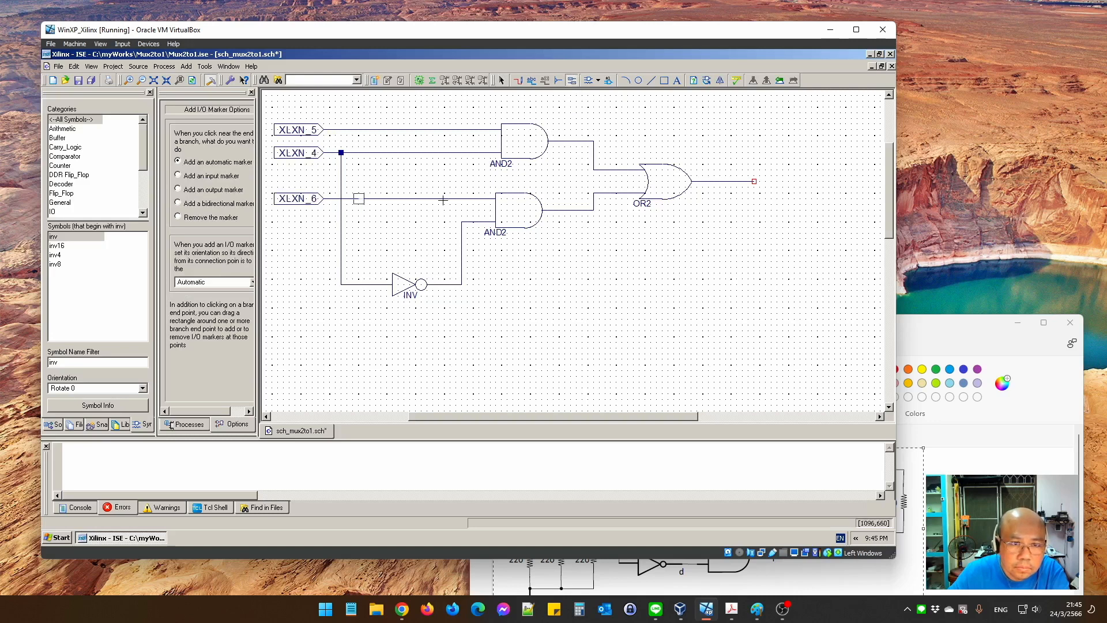
click(751, 181)
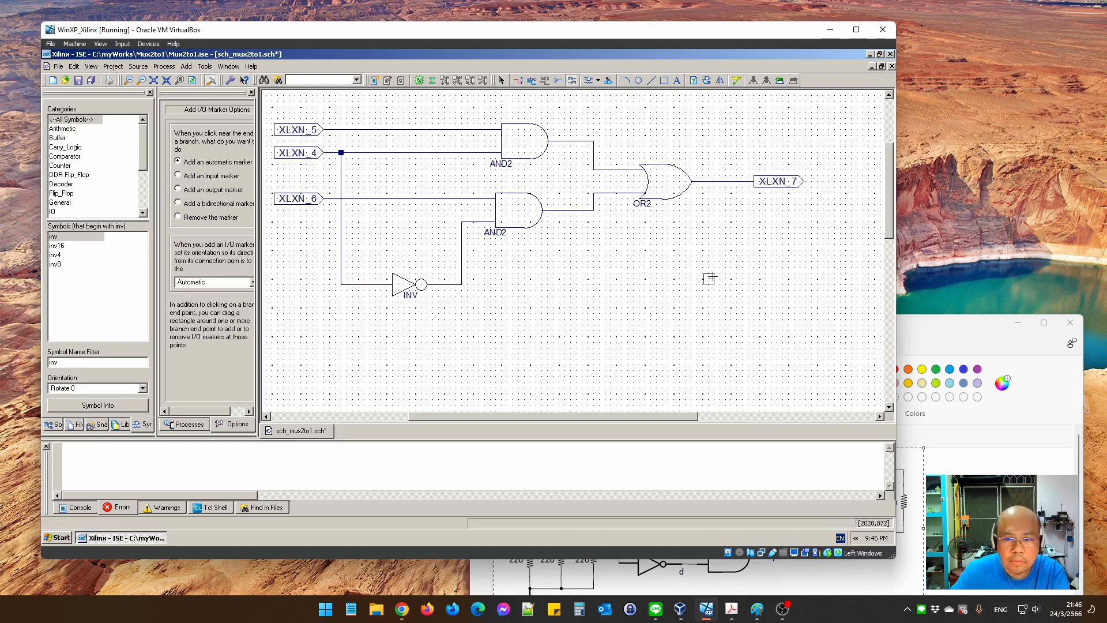
key(Escape)
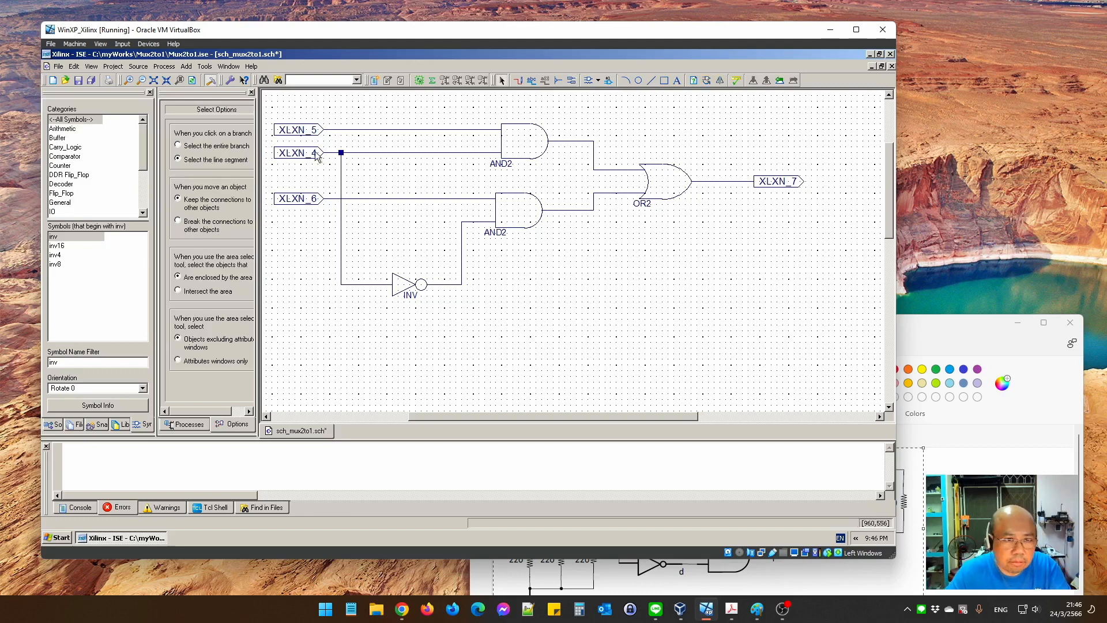
Compare the reference circuit's switch inputs and LED output with the board pin layout in Figure 5.21 of book_chapter05.pdf
click(957, 327)
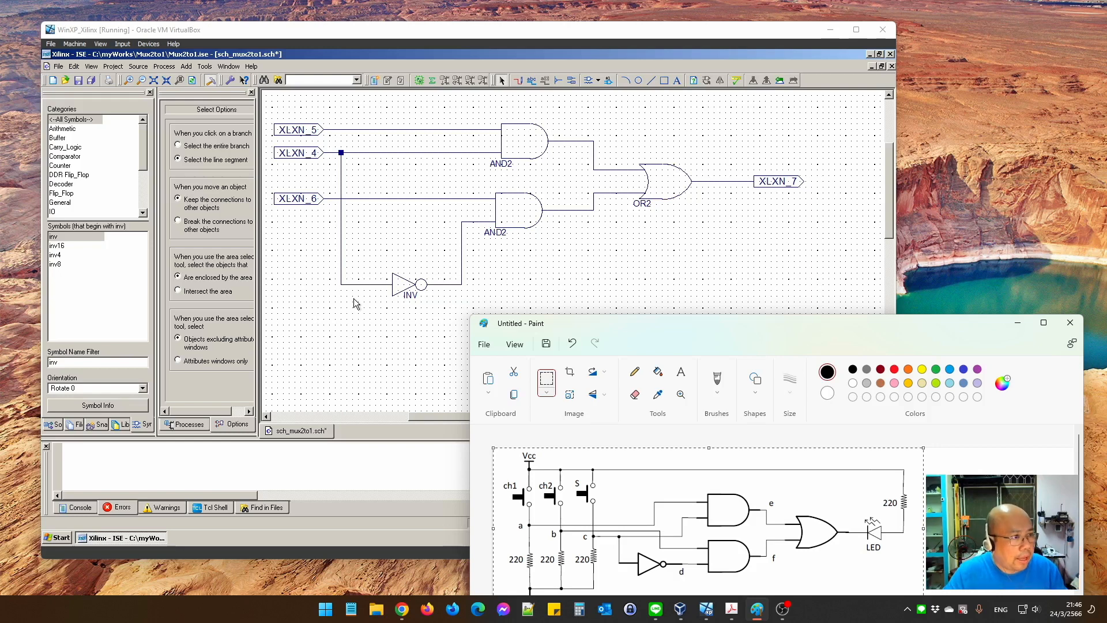
key(alt+Tab)
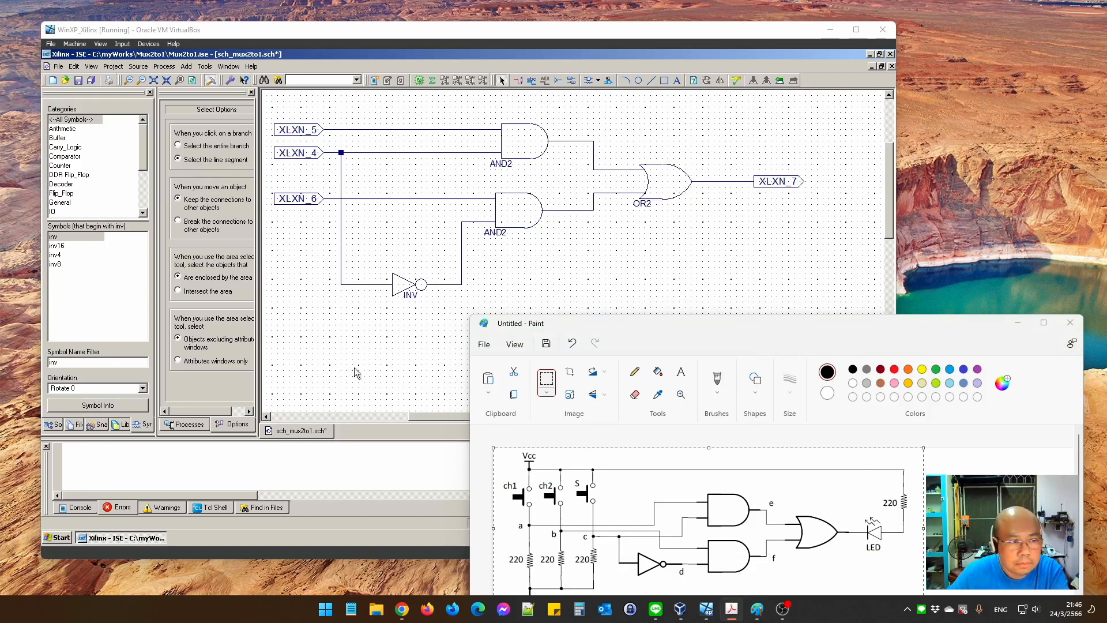
click(779, 609)
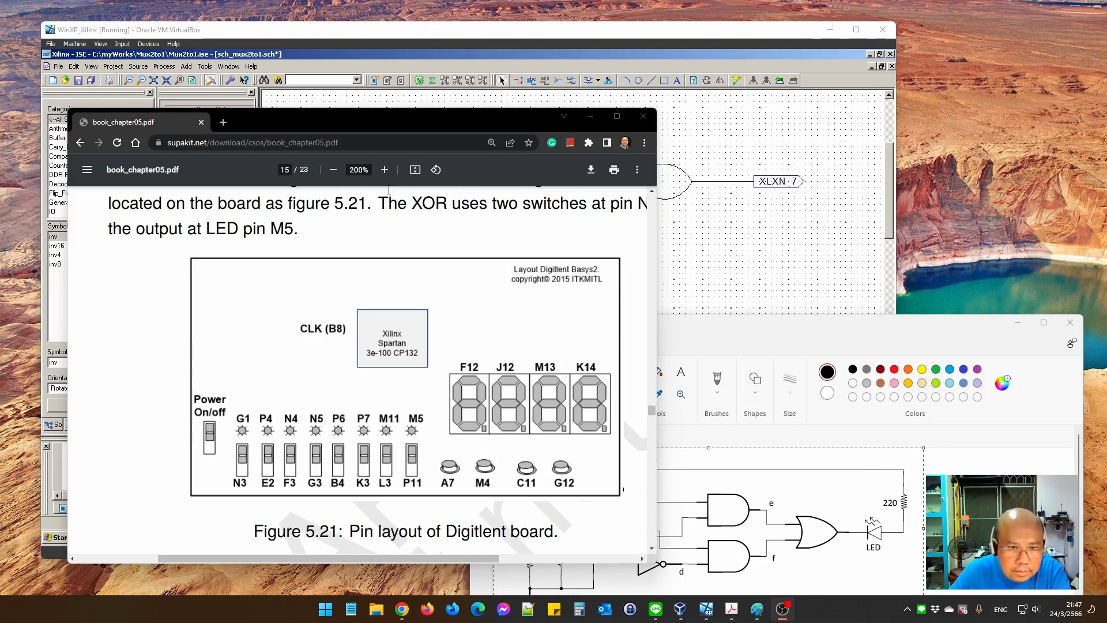
drag(367, 127, 792, 116)
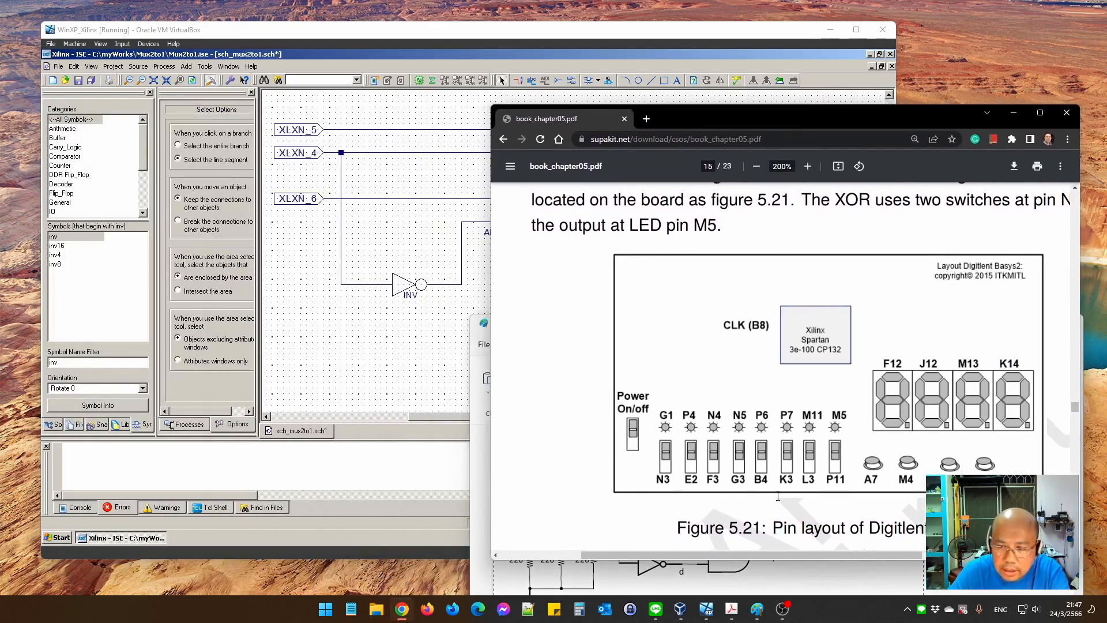
drag(821, 118, 814, 116)
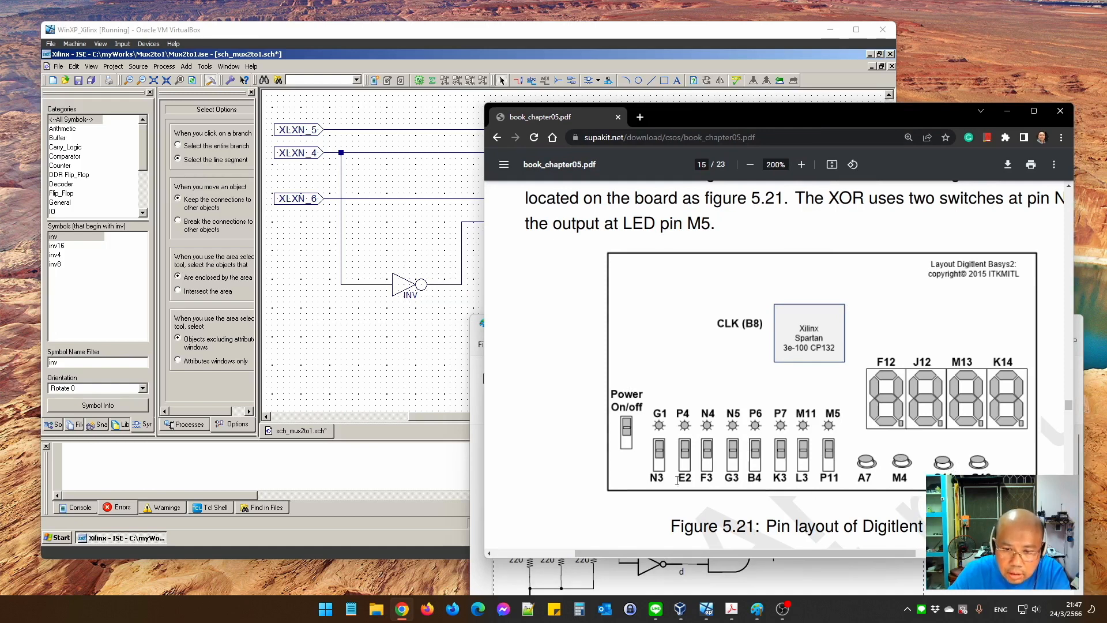
click(756, 609)
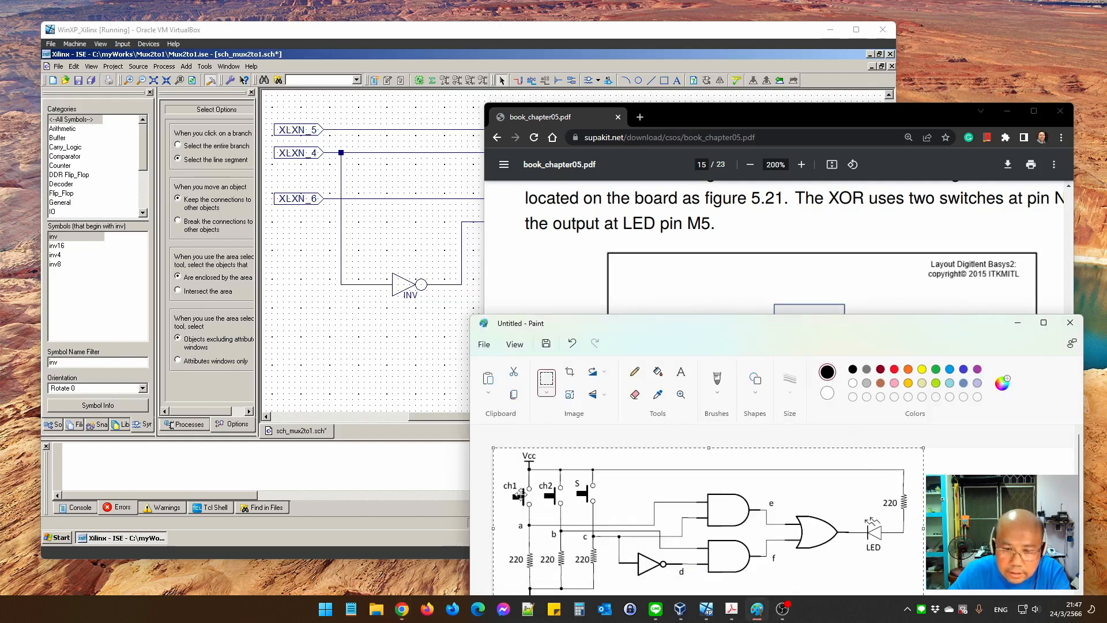
drag(786, 116, 852, 36)
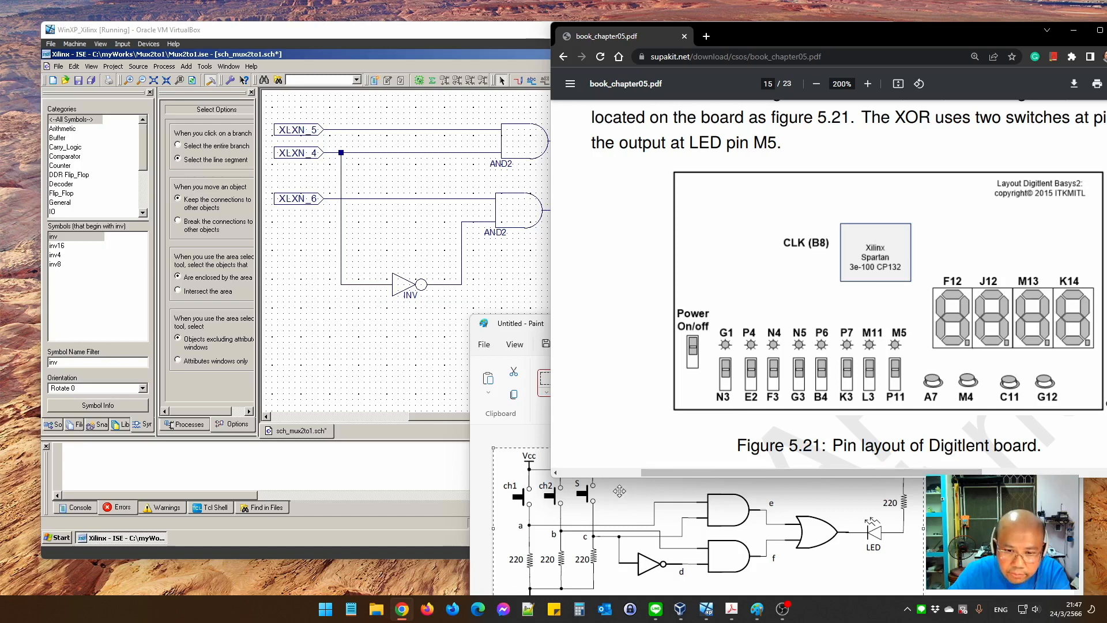
drag(523, 328, 495, 353)
click(788, 306)
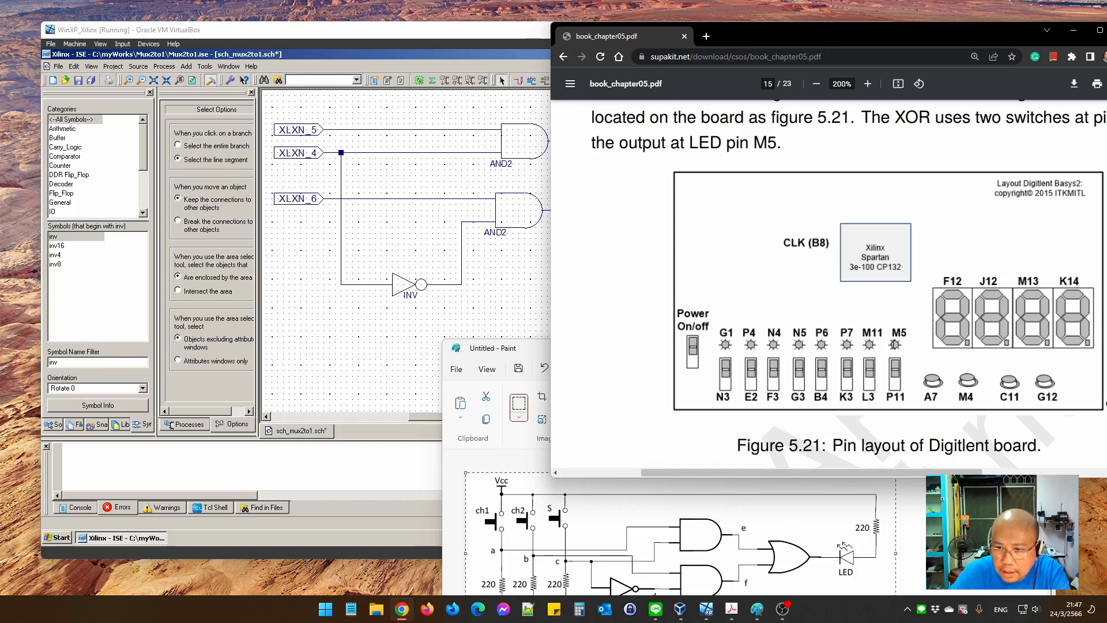
drag(908, 34, 961, 144)
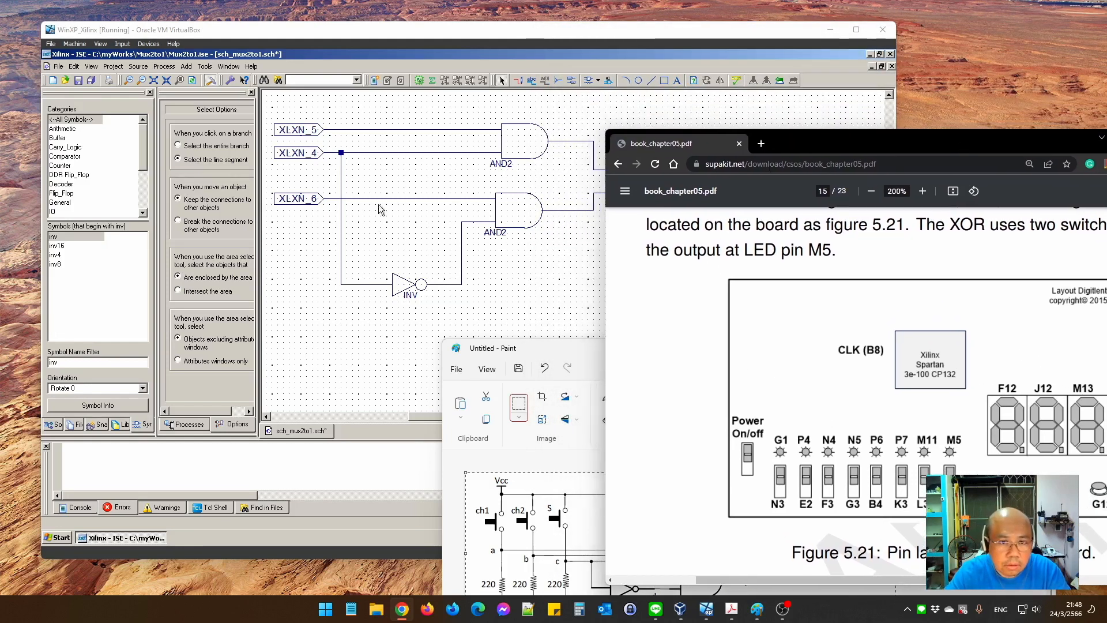
Rename the input marker on the net shared by the upper AND2 and the inverter to F3
click(300, 159)
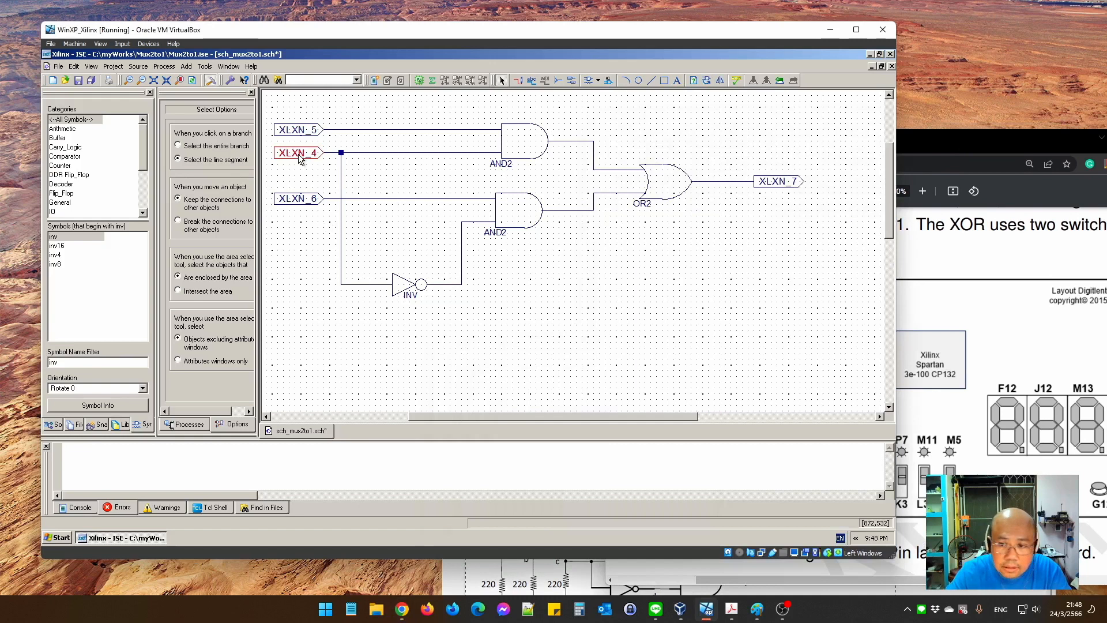
click(888, 336)
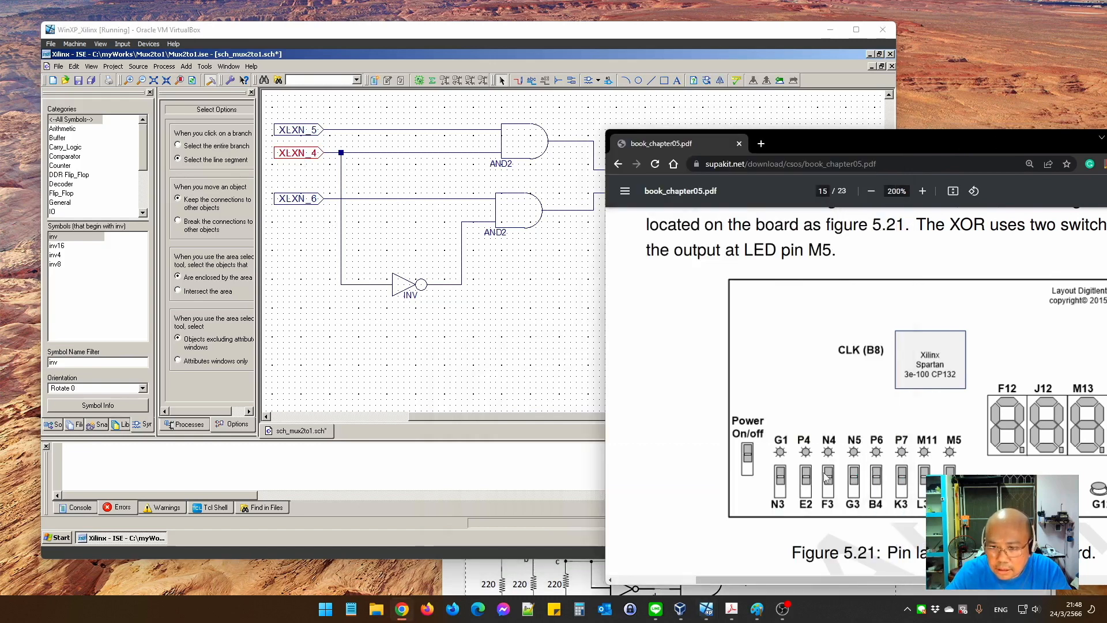
click(306, 155)
right_click(307, 157)
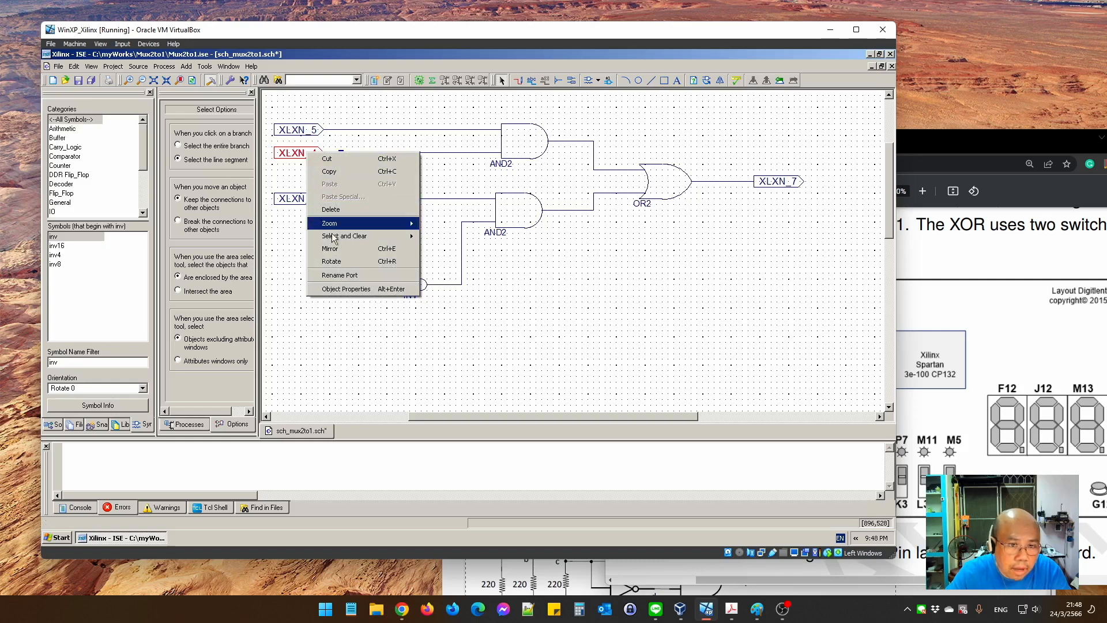
click(353, 295)
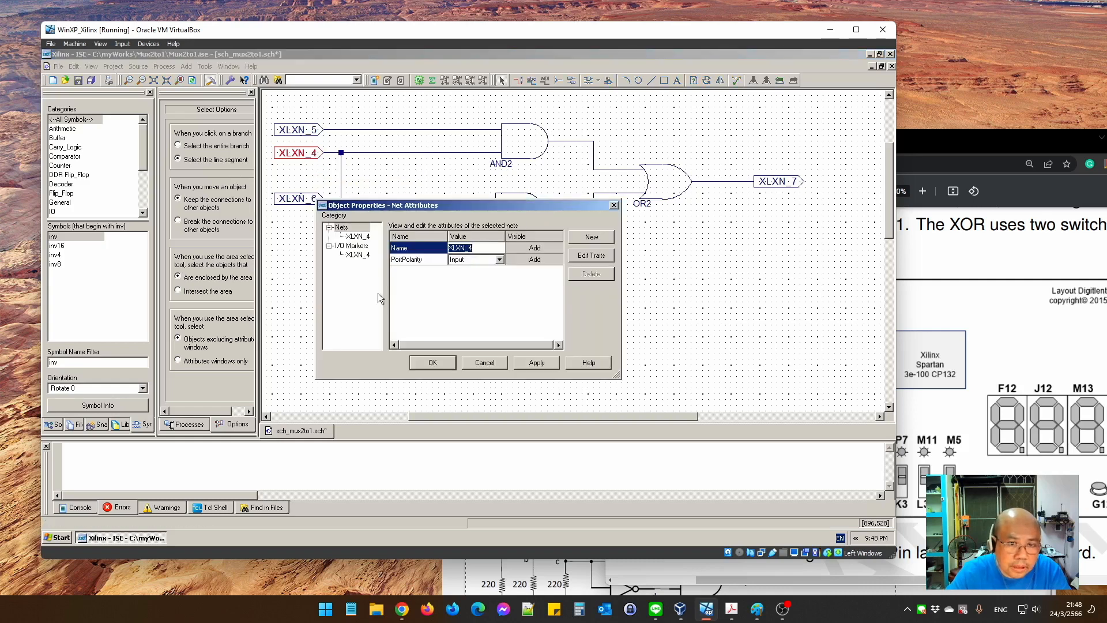
text(F3)
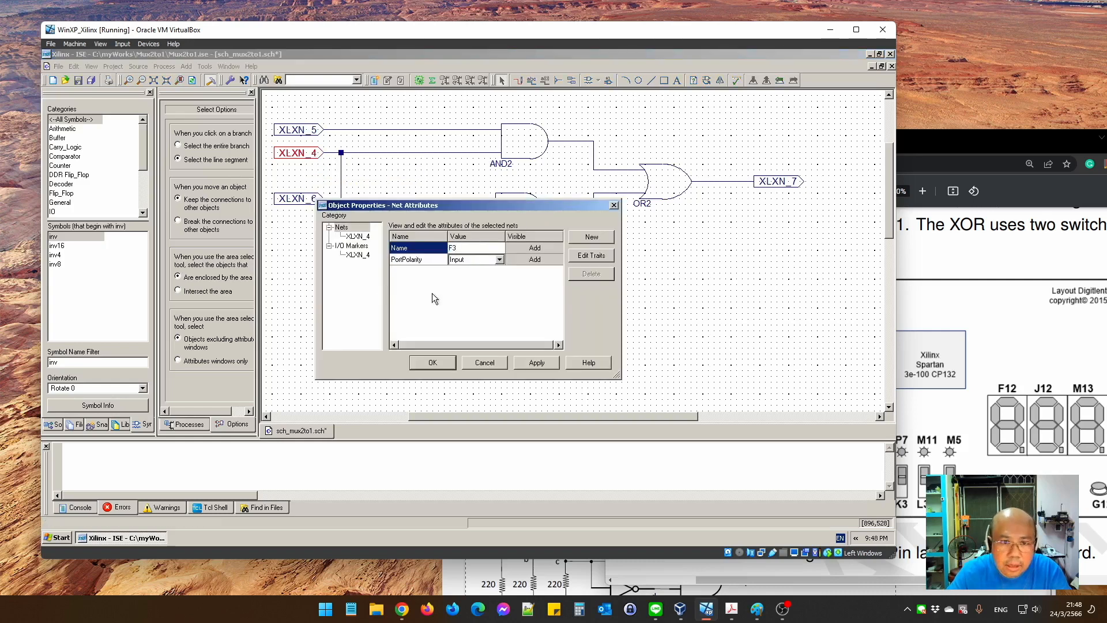
click(537, 362)
click(444, 365)
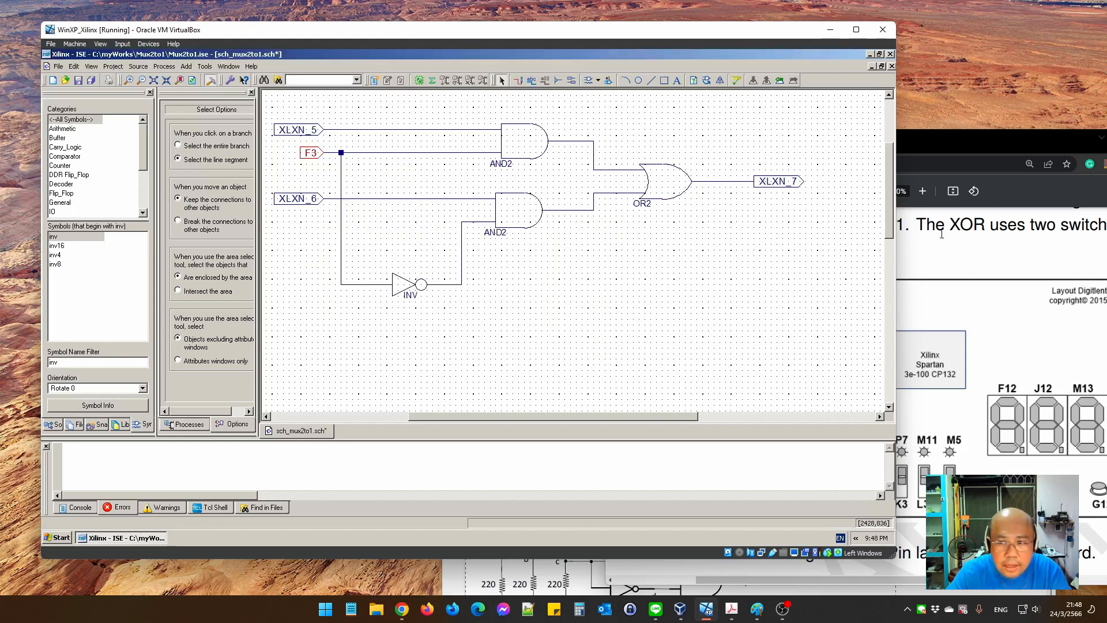
Check the board pin layout and rename the marker on the upper AND2's top input to N3
click(975, 148)
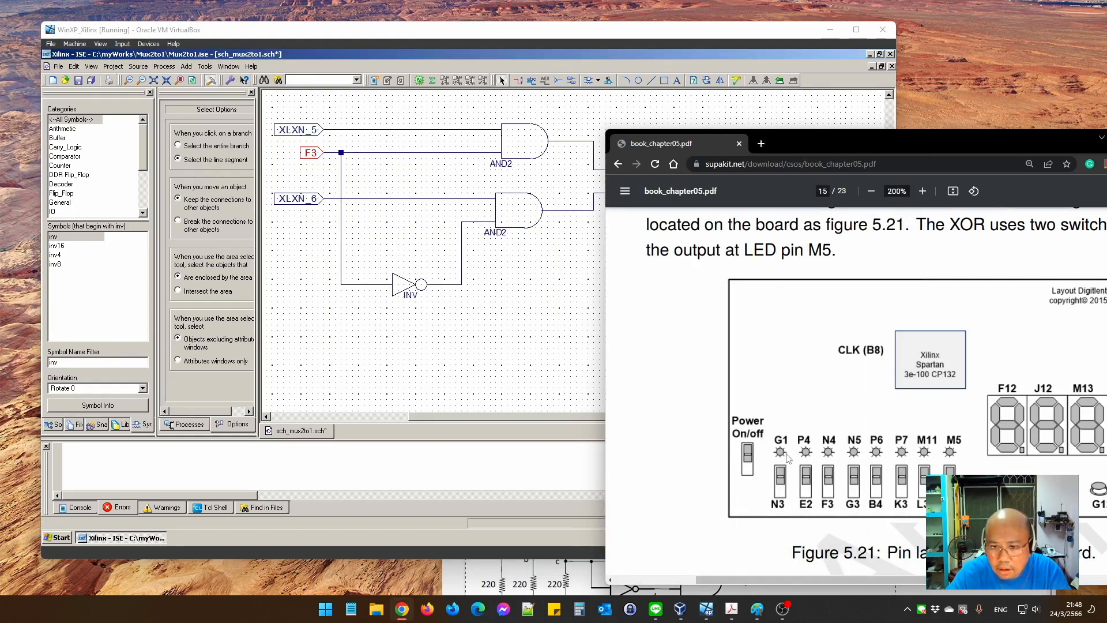
click(297, 131)
right_click(296, 128)
click(335, 266)
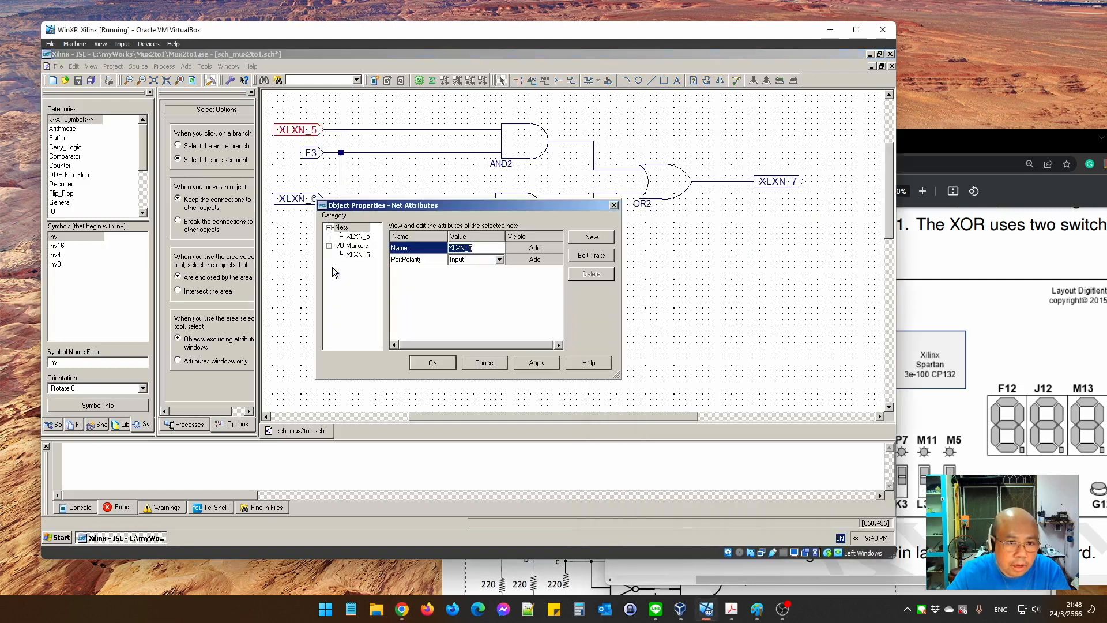
text(N3)
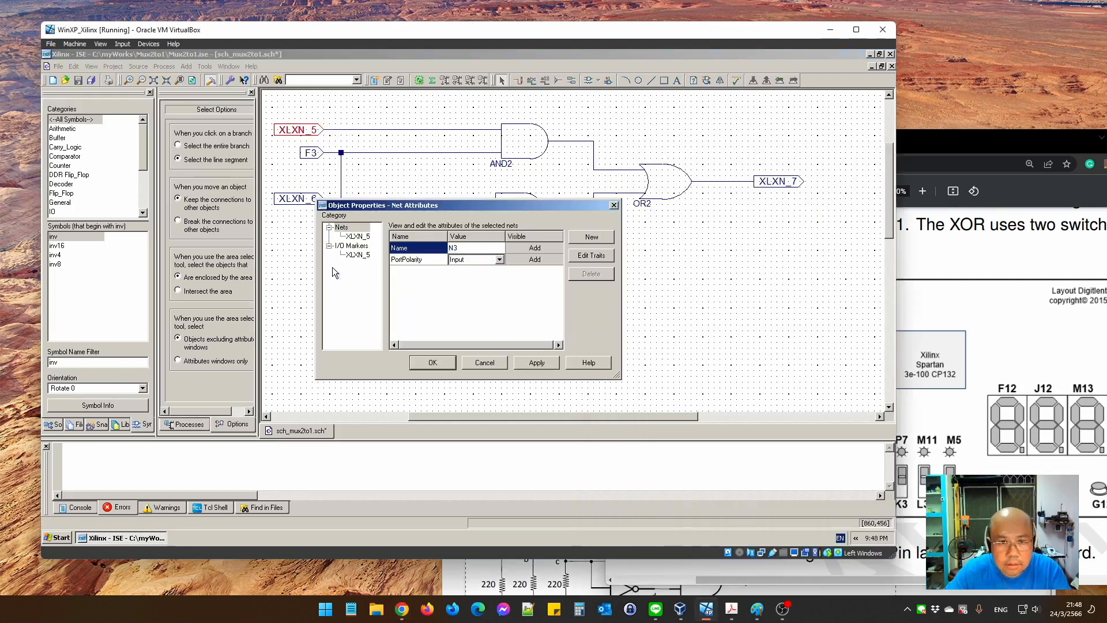
click(537, 363)
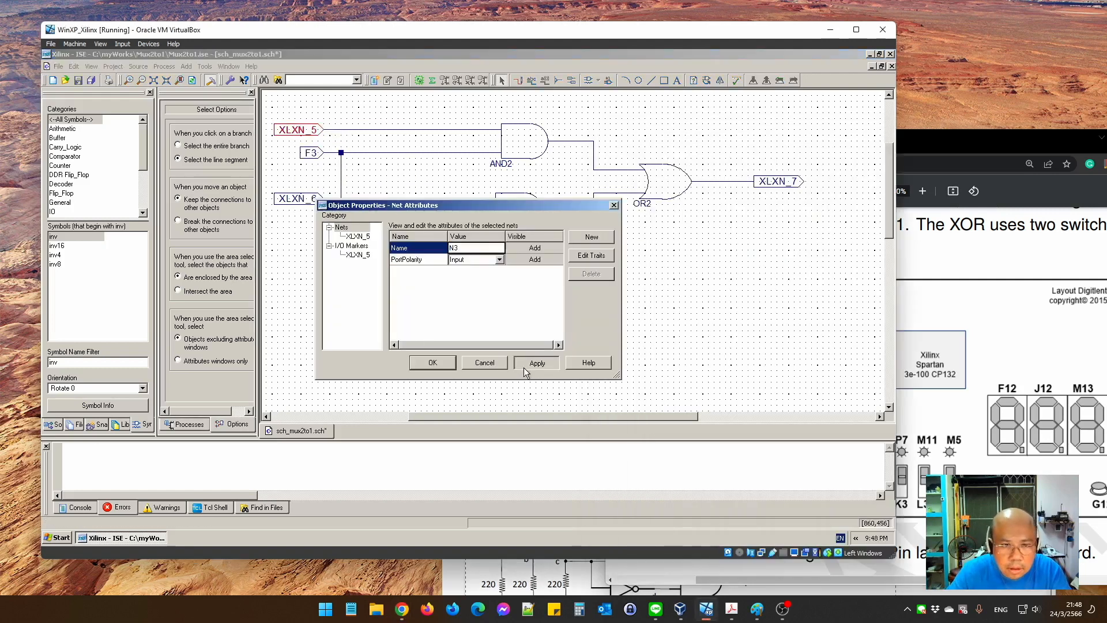
click(432, 362)
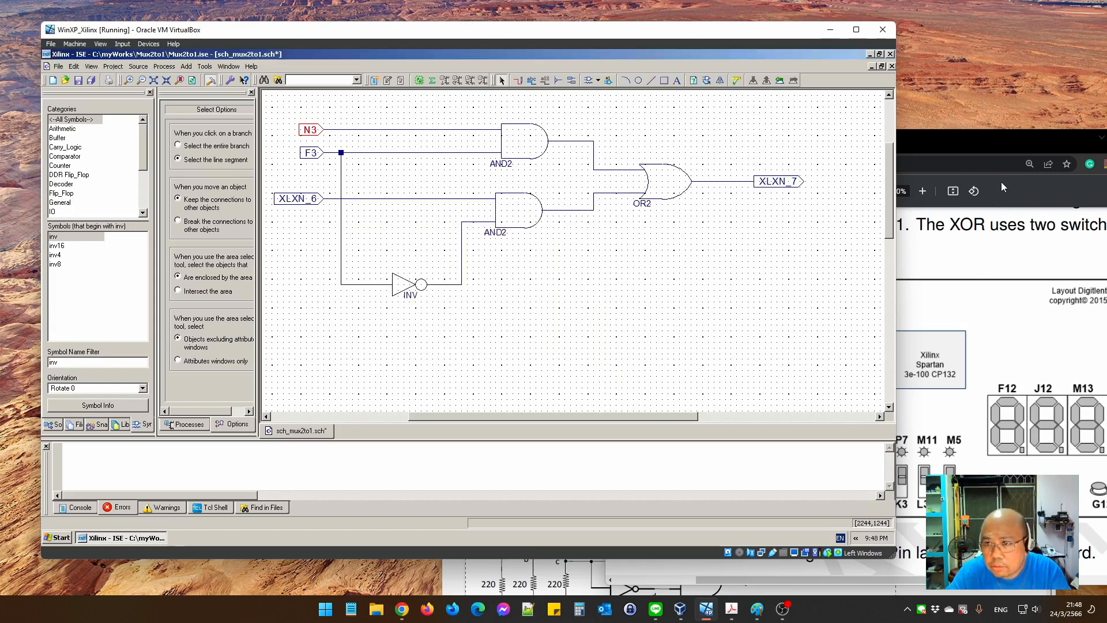
Check the board pin layout and rename the marker on the lower AND2's upper input to E2
click(992, 306)
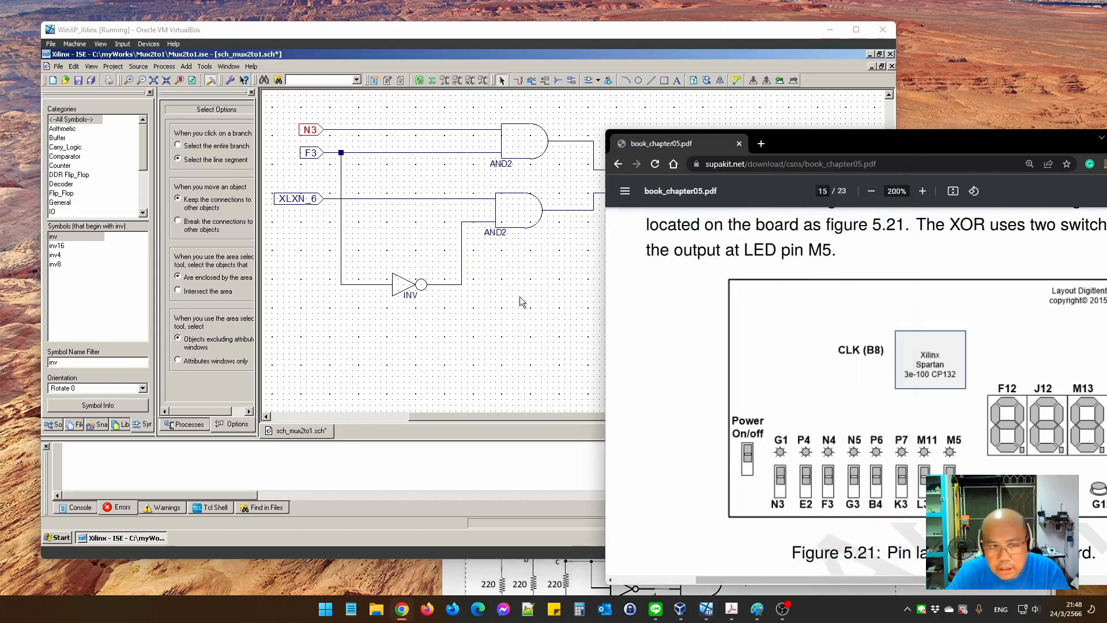
click(306, 201)
right_click(307, 201)
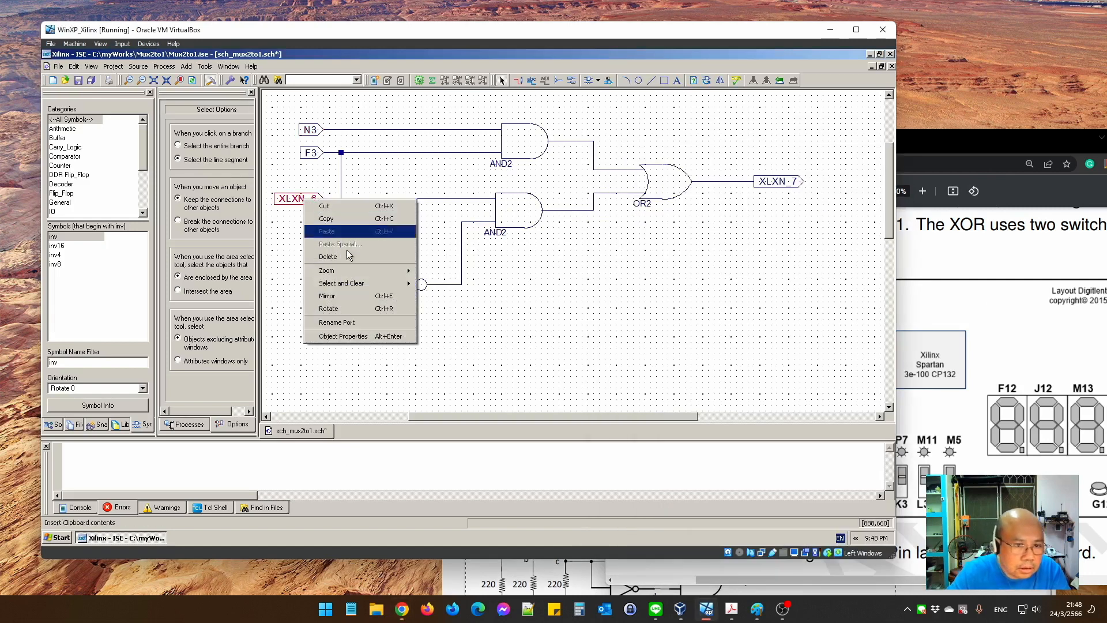
click(344, 337)
text(E2)
click(536, 363)
click(414, 366)
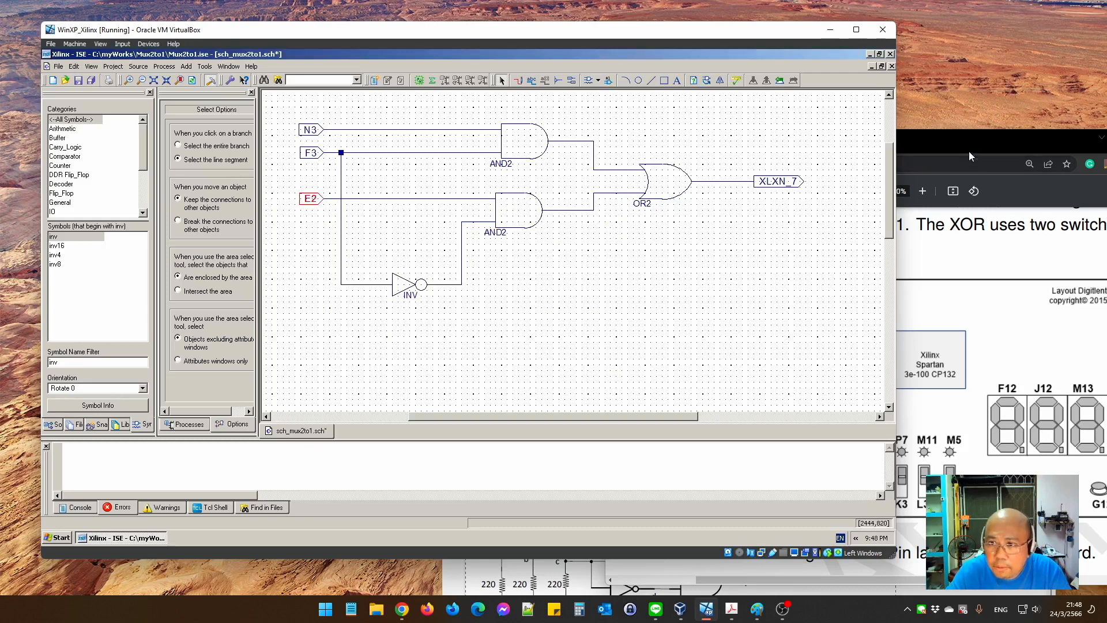
Look up the LED pin in the board layout and rename the OR2 output marker to M5
click(1009, 194)
drag(990, 145, 932, 154)
click(493, 325)
click(795, 182)
right_click(794, 182)
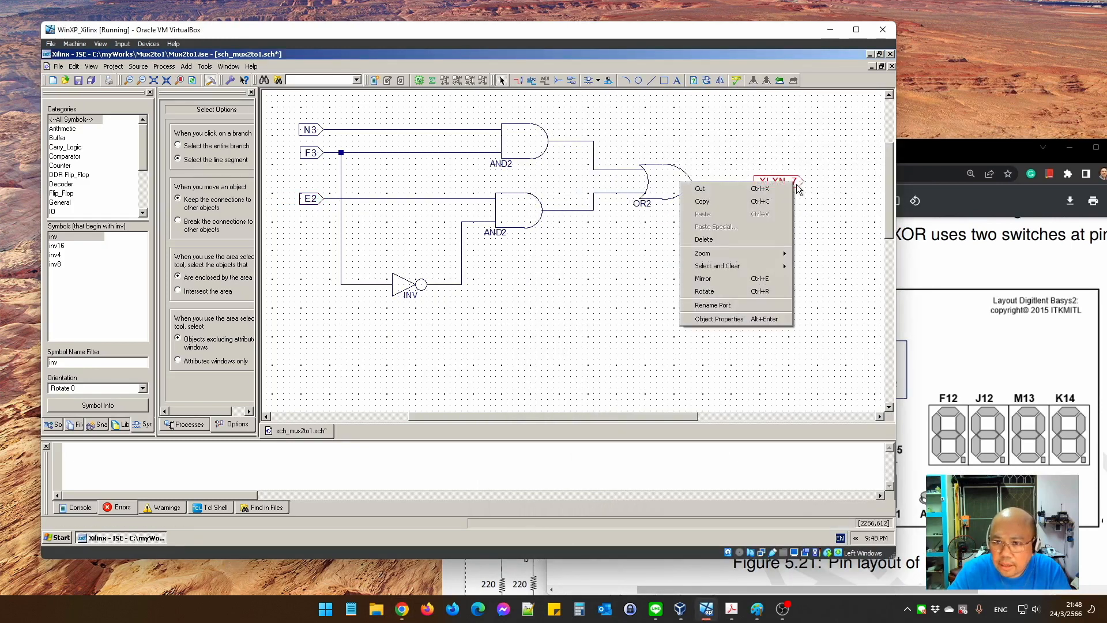
click(719, 319)
text(M5)
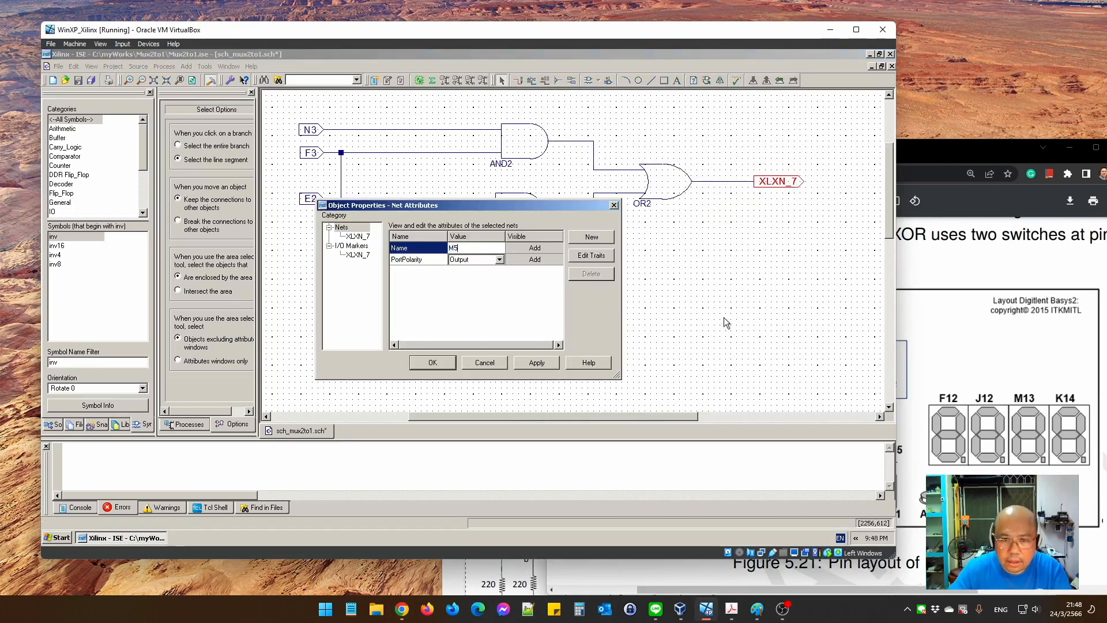
click(547, 362)
click(433, 362)
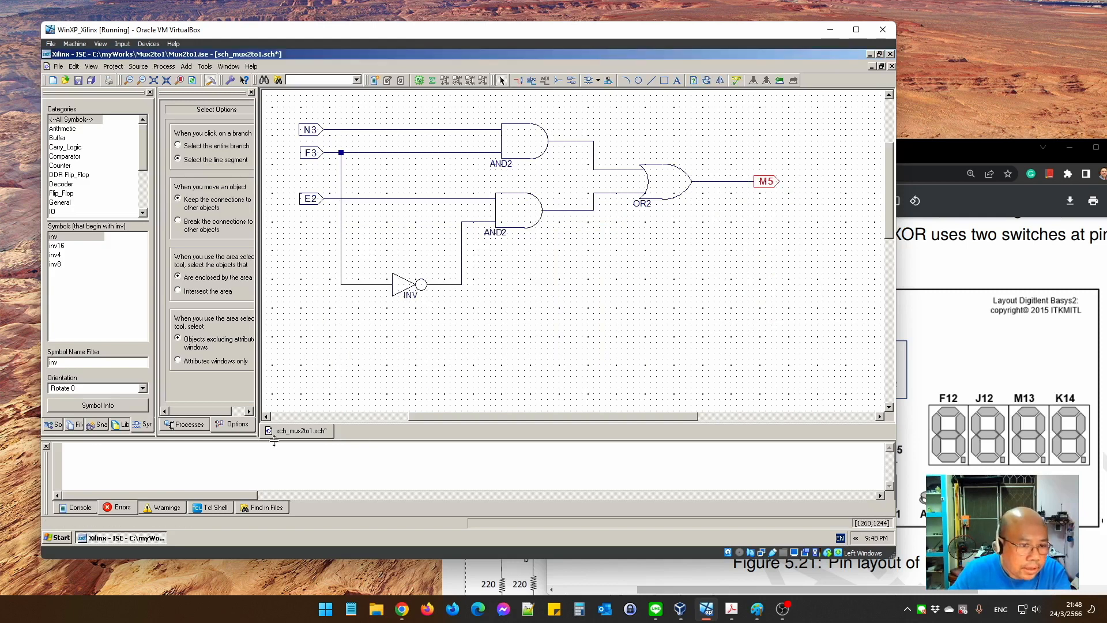
Save the schematic and display the processes available for the sch_mux2to1 source
click(90, 80)
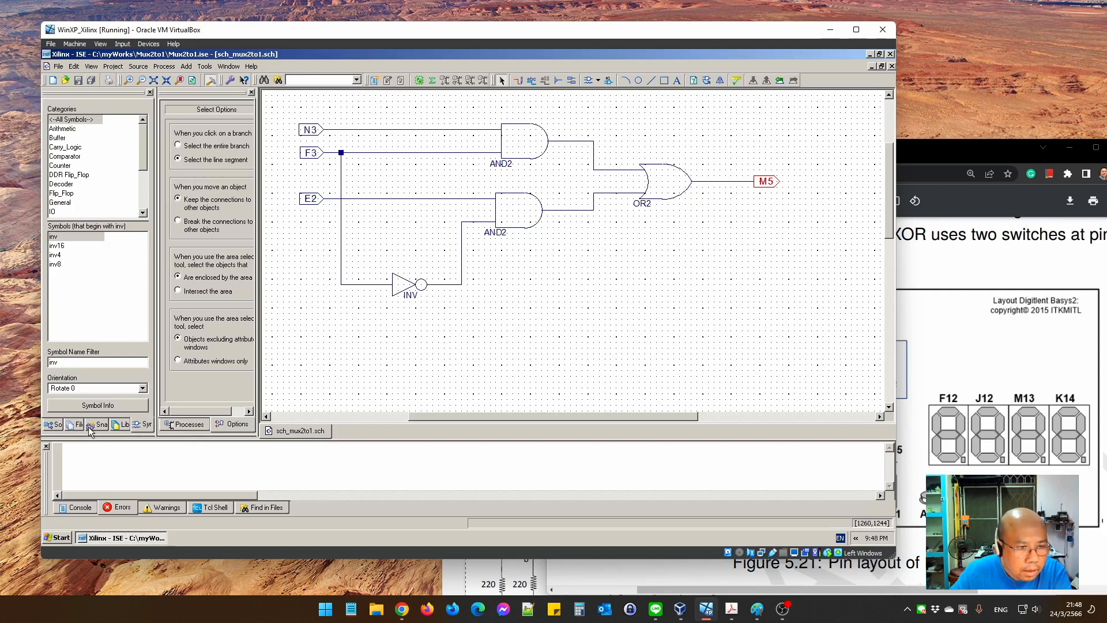
click(54, 425)
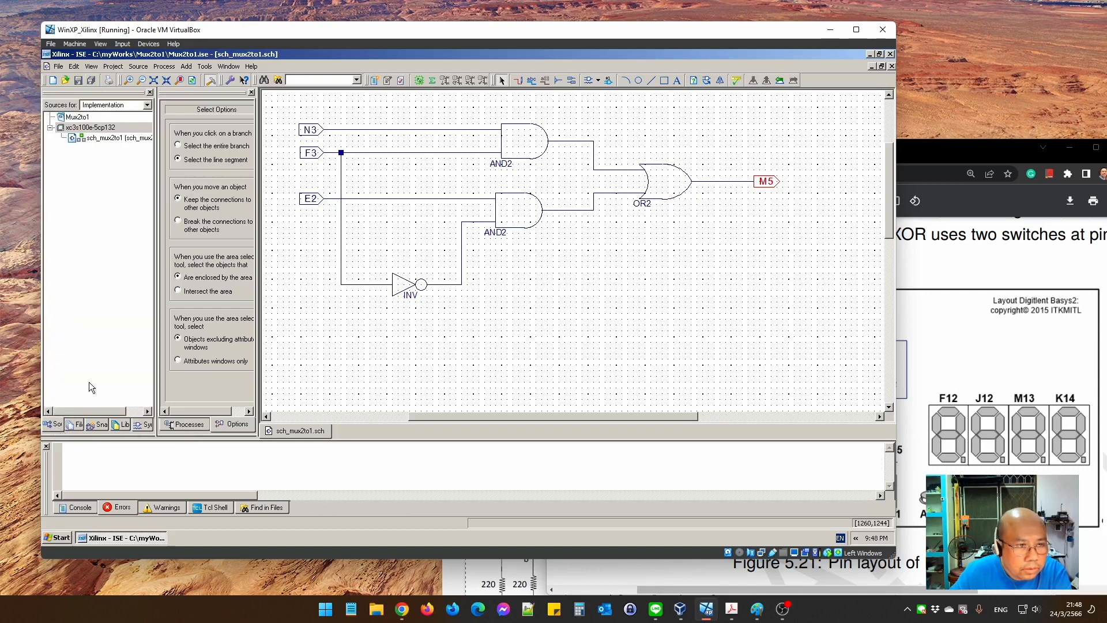
click(113, 138)
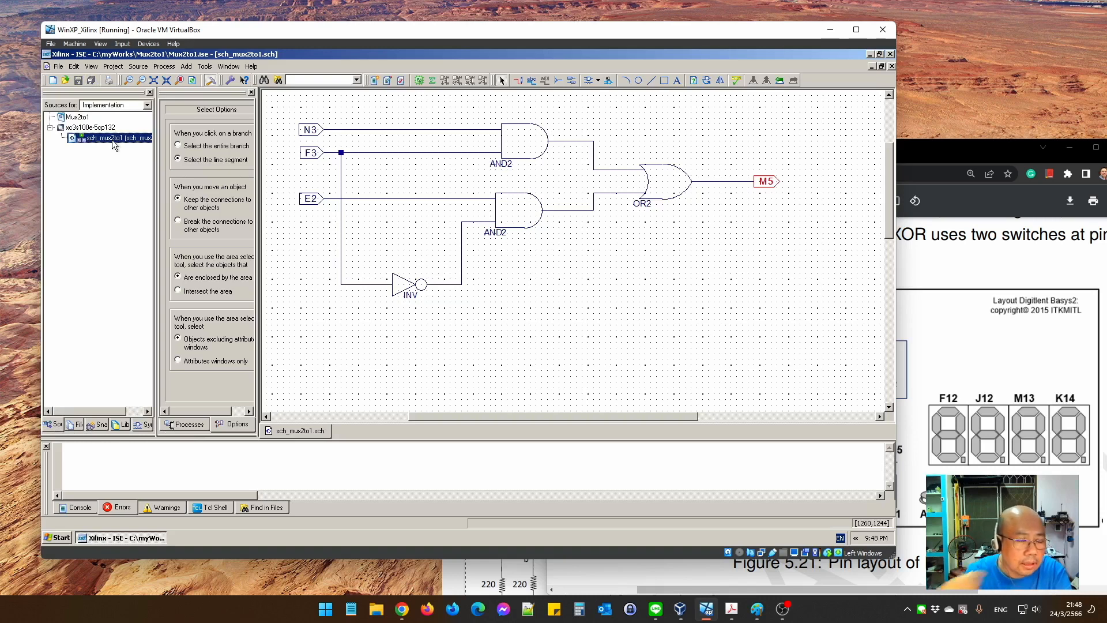
click(106, 128)
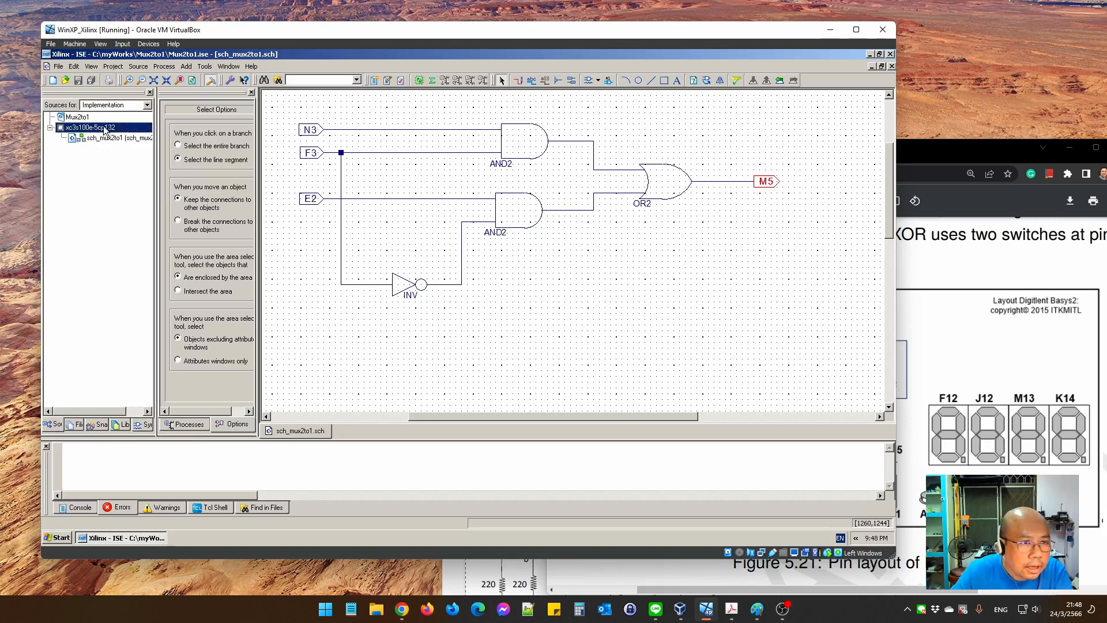
click(197, 431)
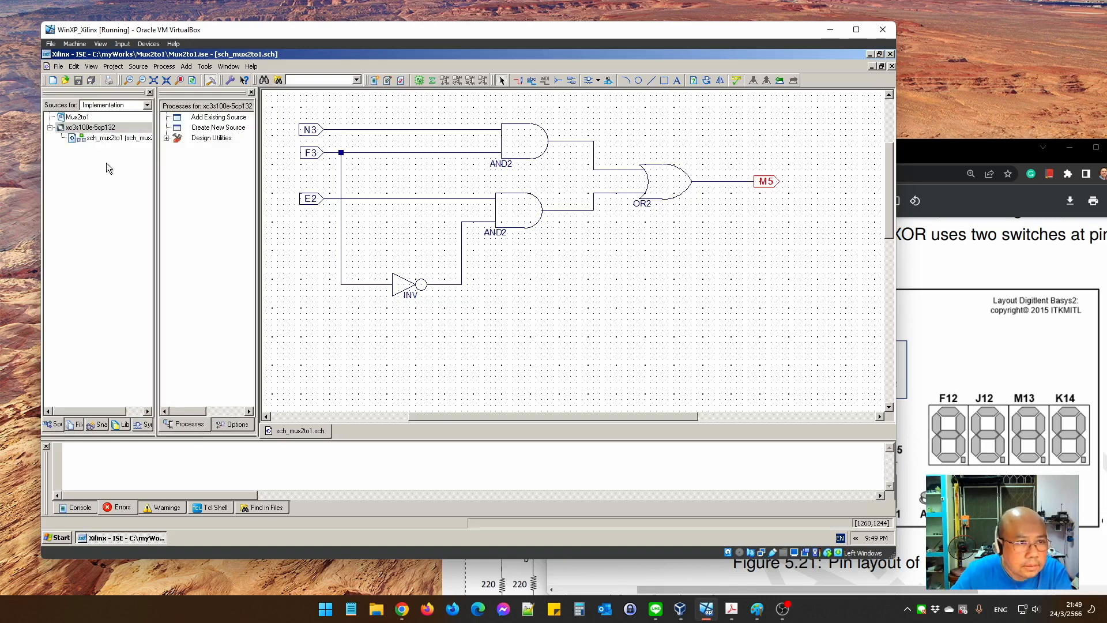
click(103, 138)
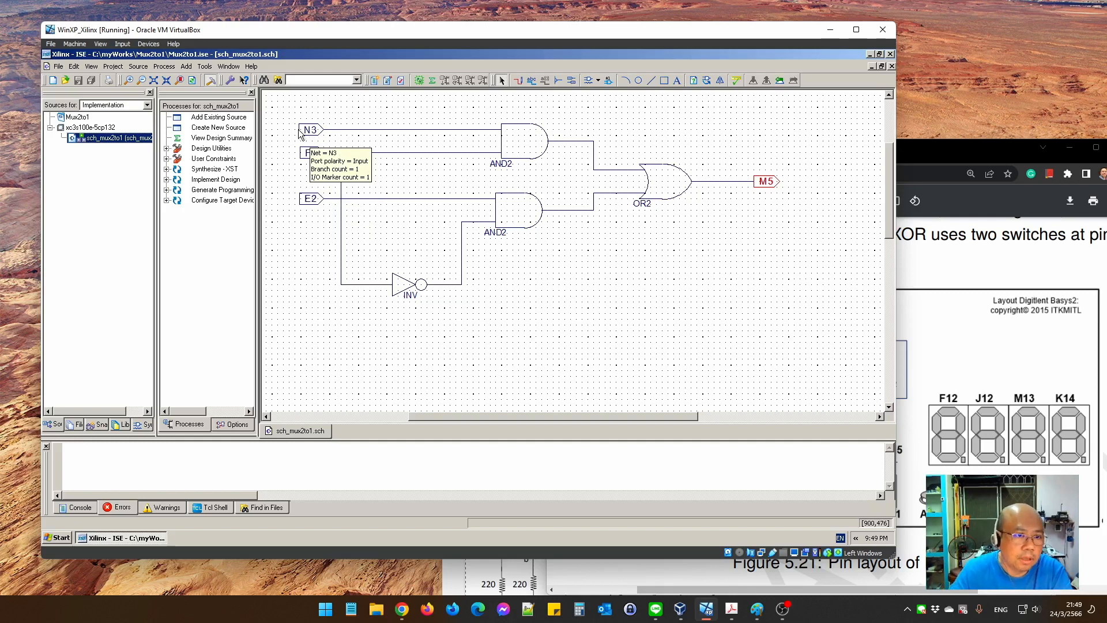
Run the Floorplan Area / IO user constraints process for sch_mux2to1 and accept adding an automatically created UCF to the project
drag(281, 112, 824, 357)
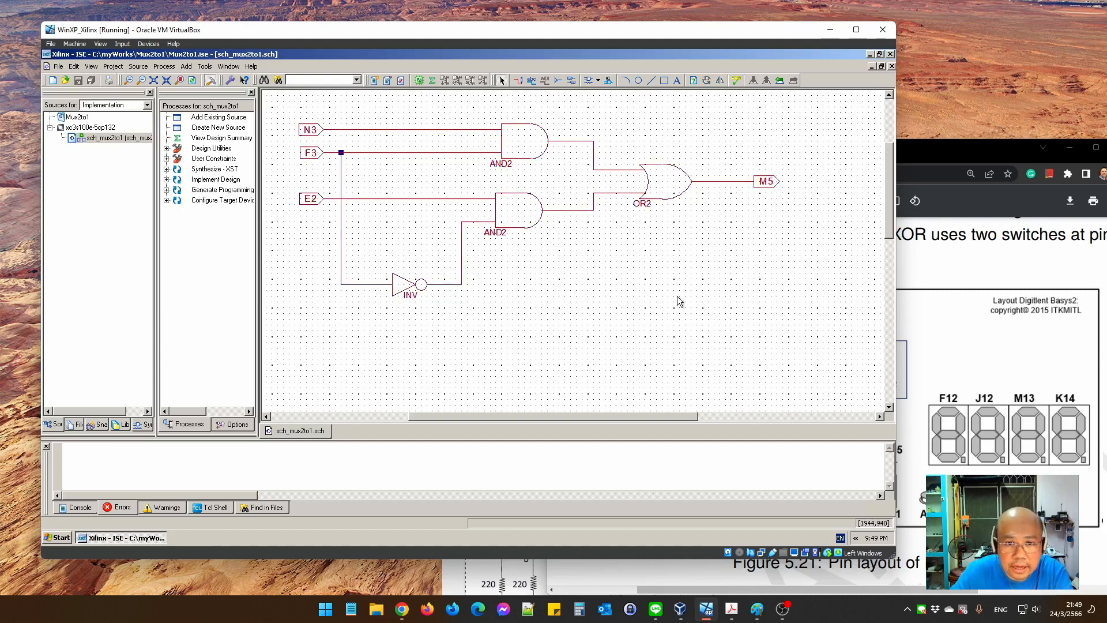
click(167, 149)
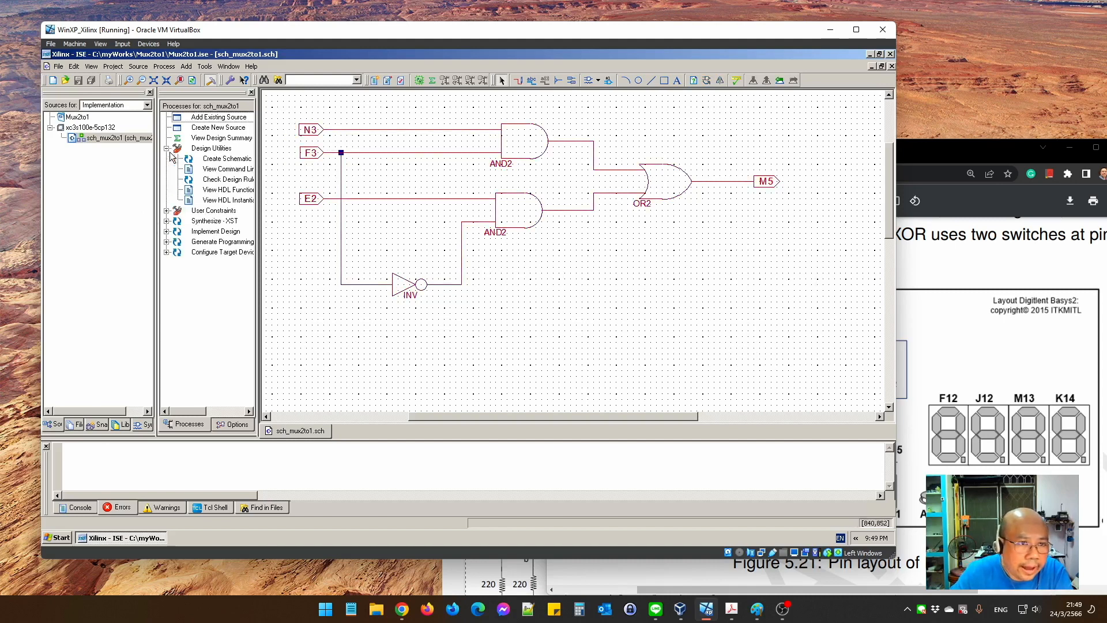
click(167, 210)
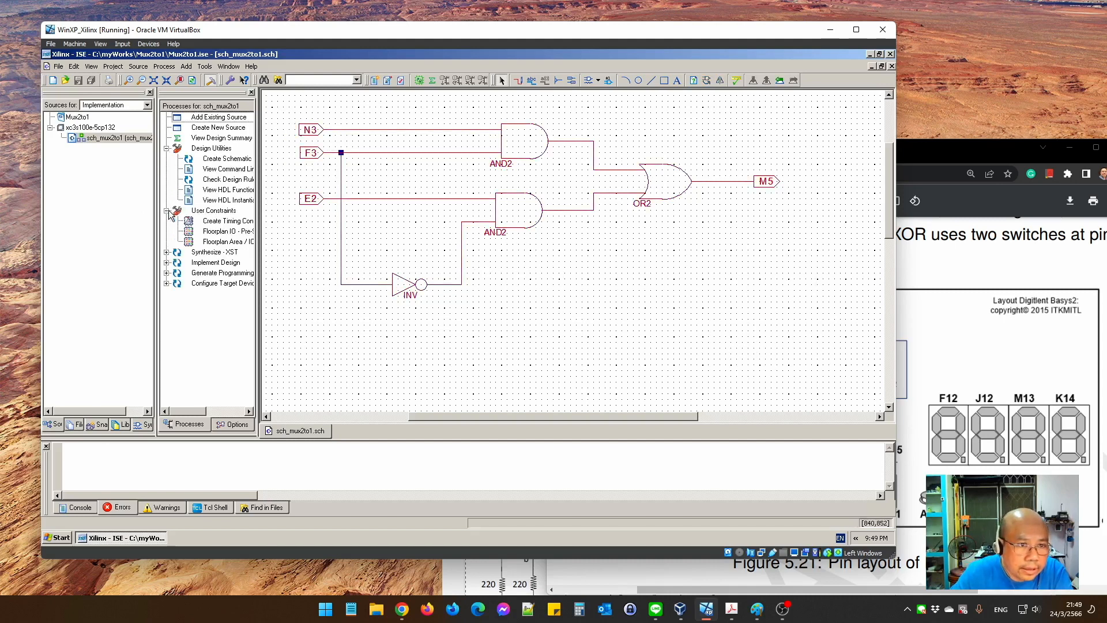
click(222, 247)
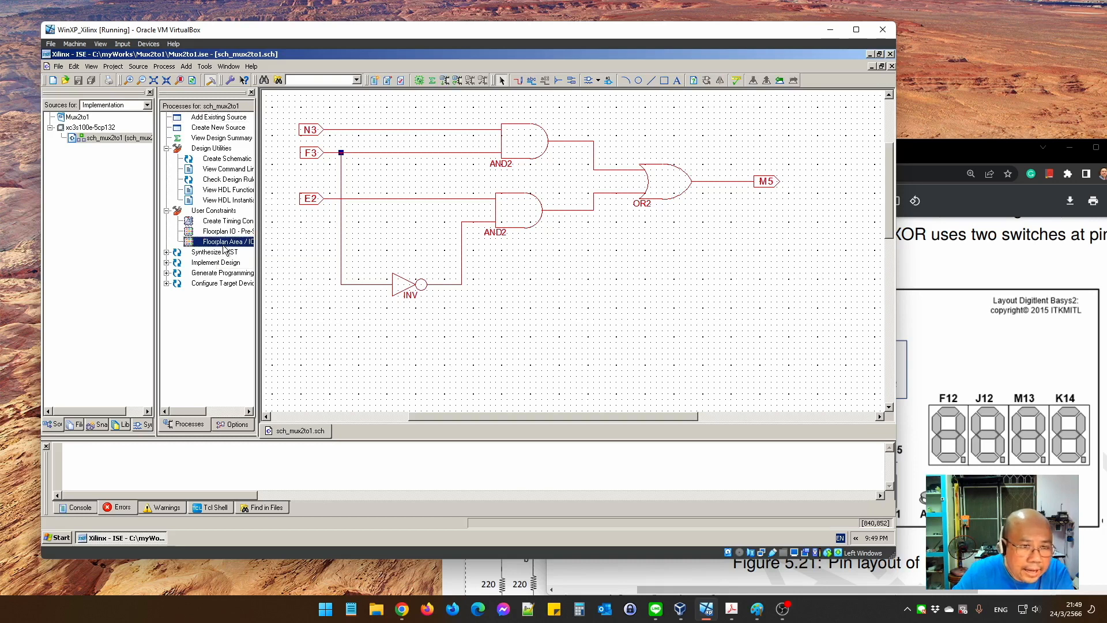
right_click(224, 248)
click(247, 253)
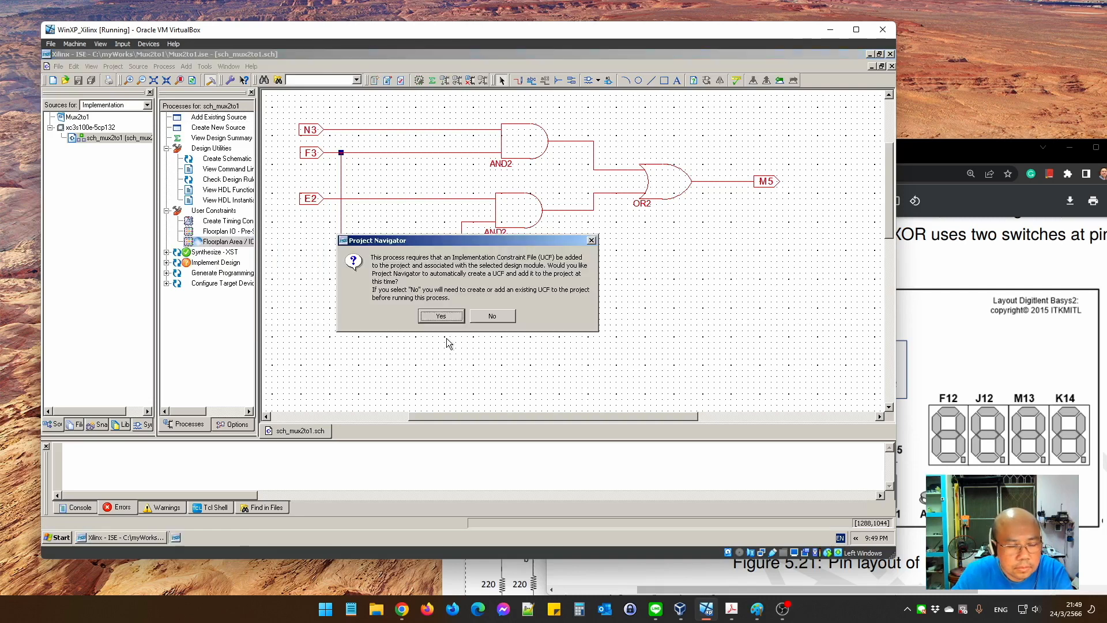
click(438, 314)
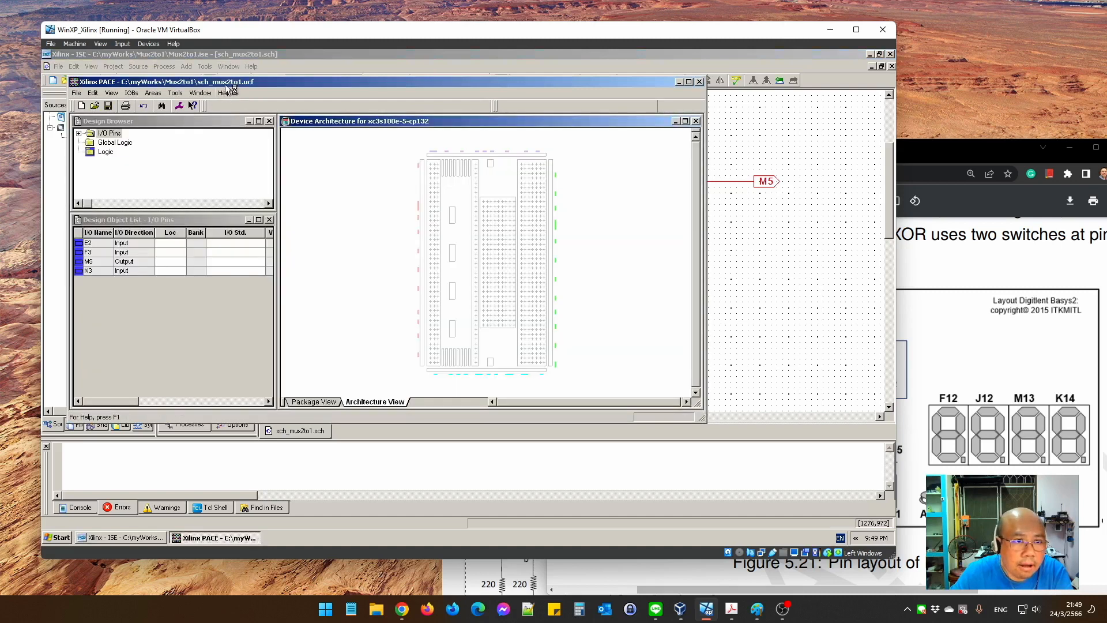
Assign each I/O pin in Xilinx PACE to its matching location: E2, F3, M5 and N3
drag(286, 124, 456, 219)
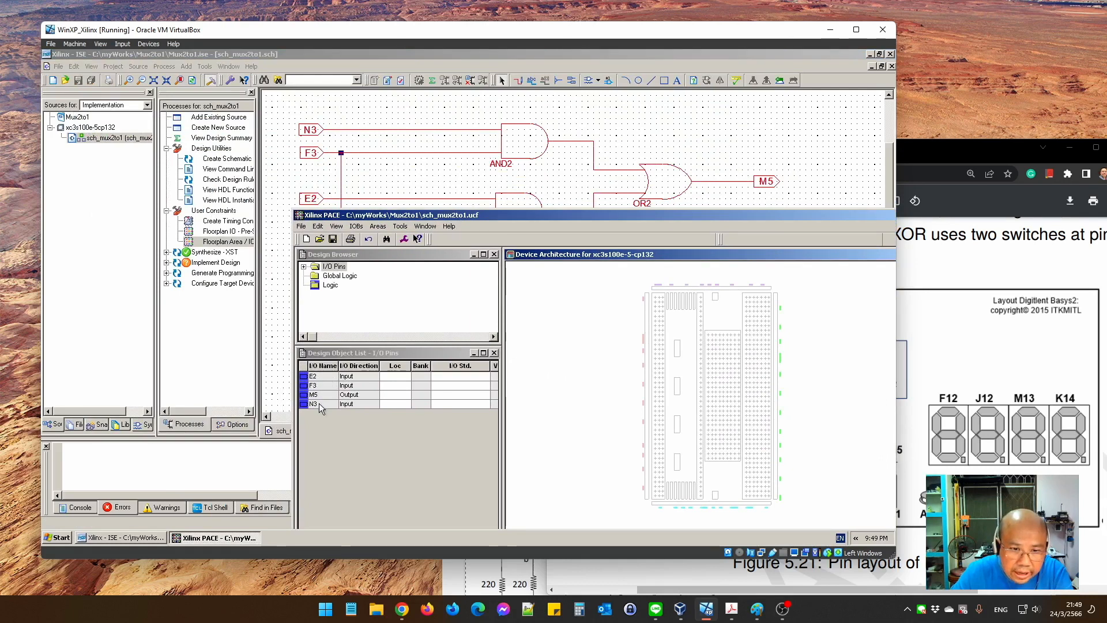
click(392, 376)
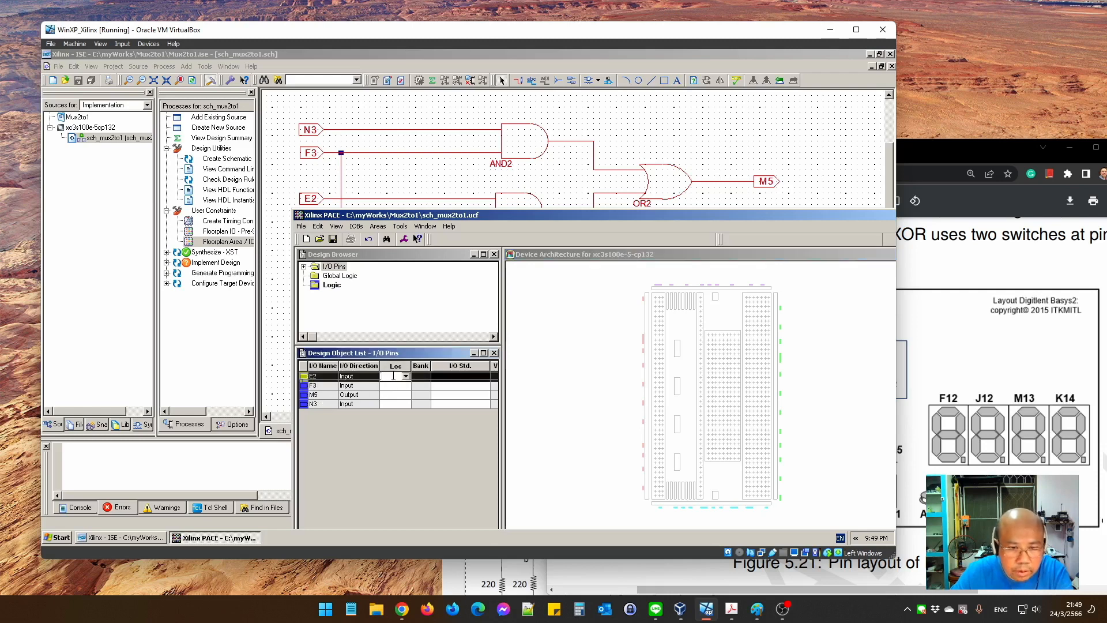
text(E)
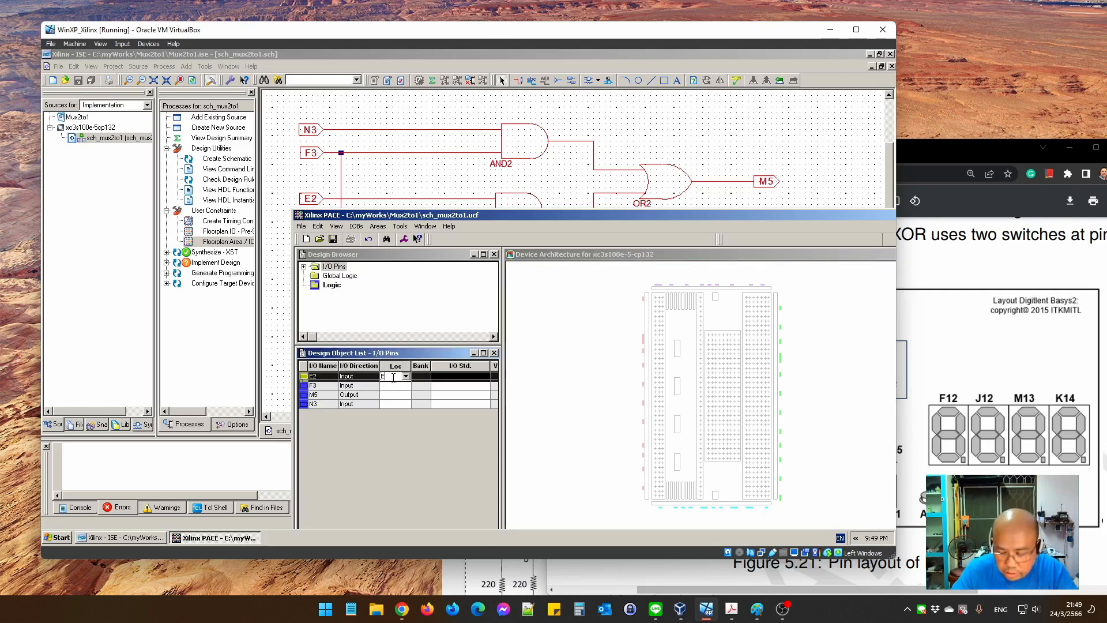
text(2)
click(391, 385)
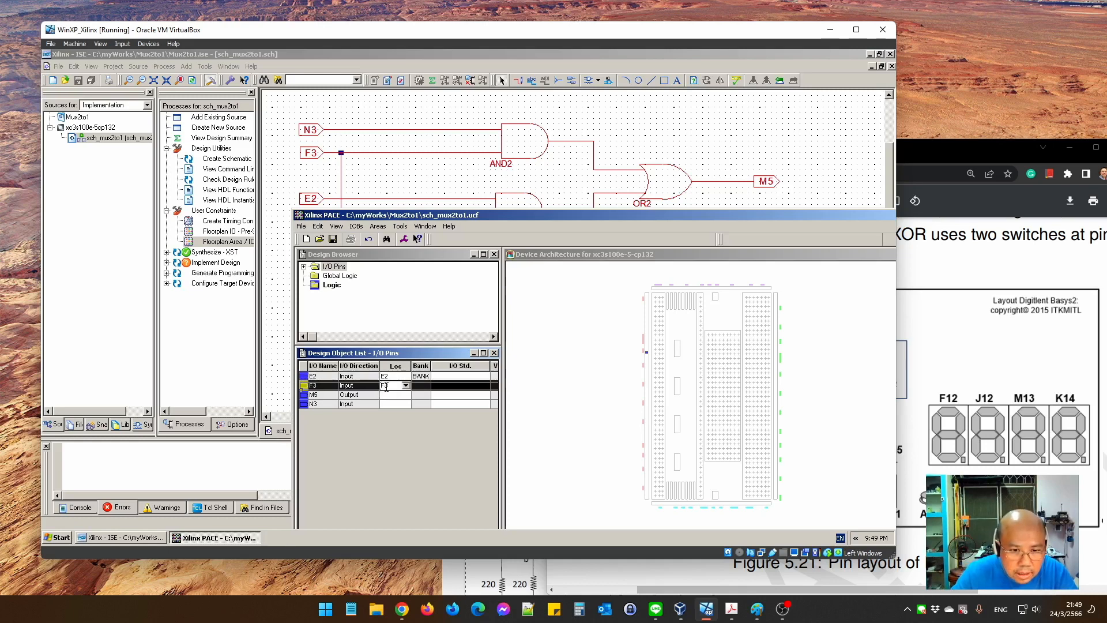
click(390, 393)
text(M5)
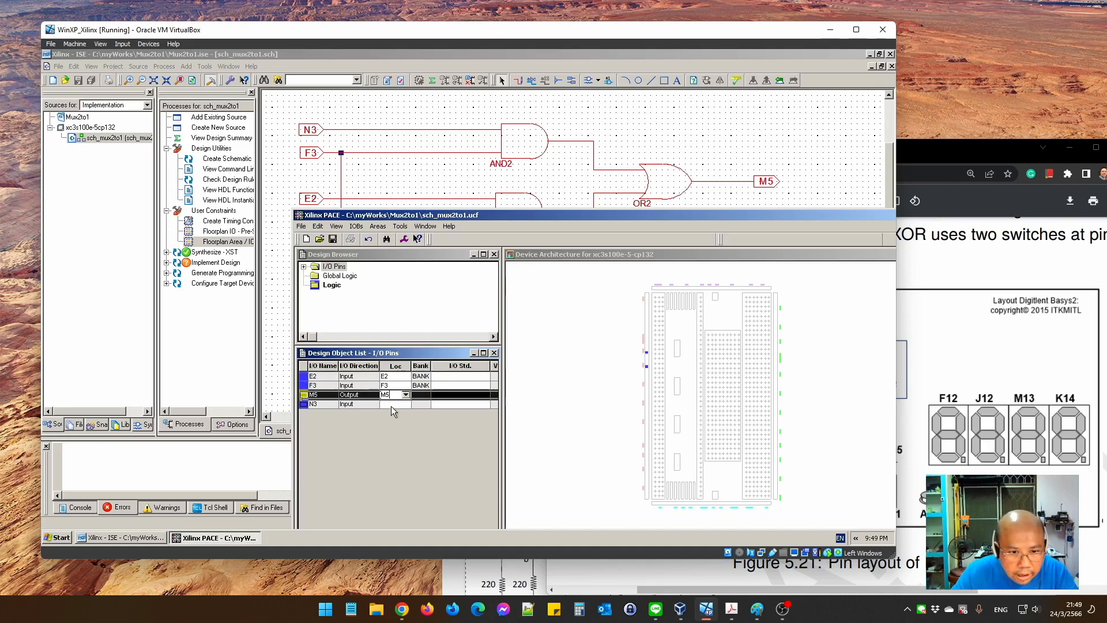
click(393, 403)
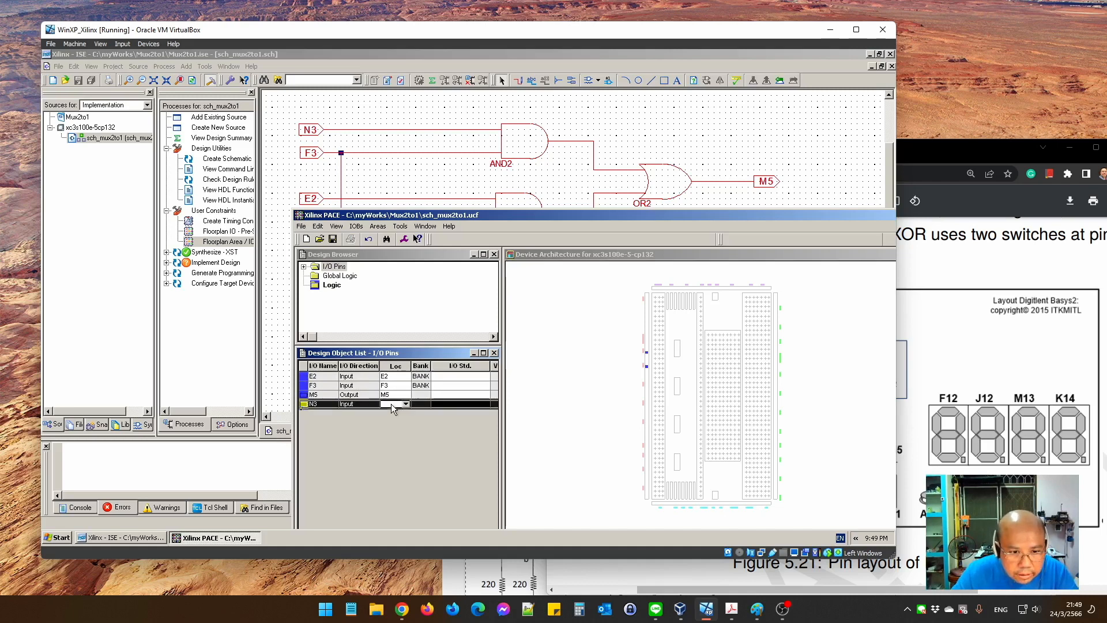
text(N3)
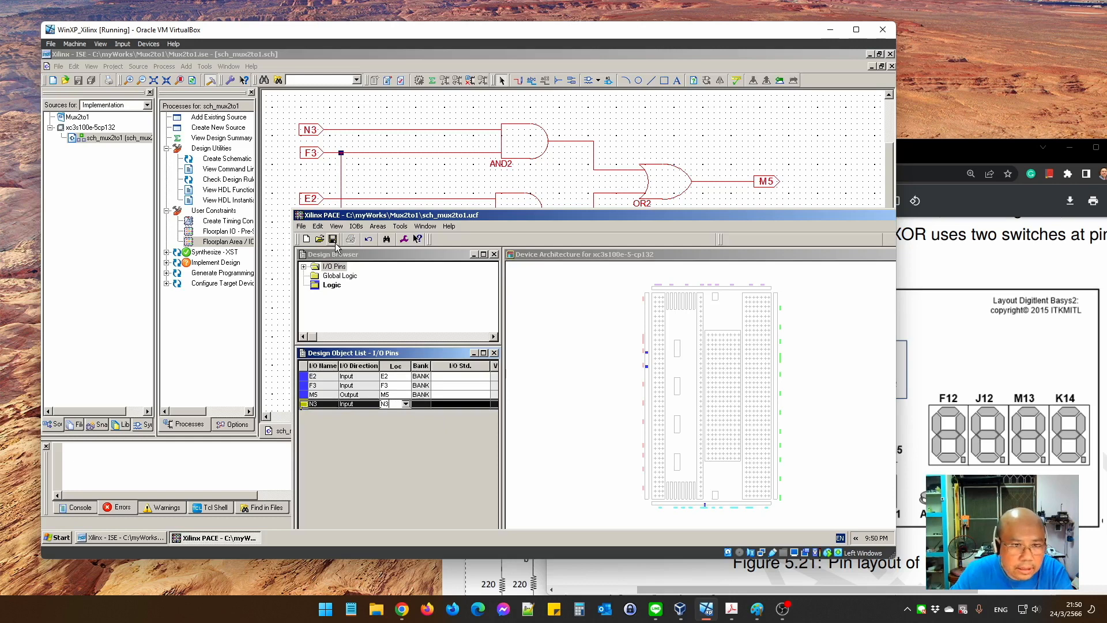
drag(621, 218, 542, 147)
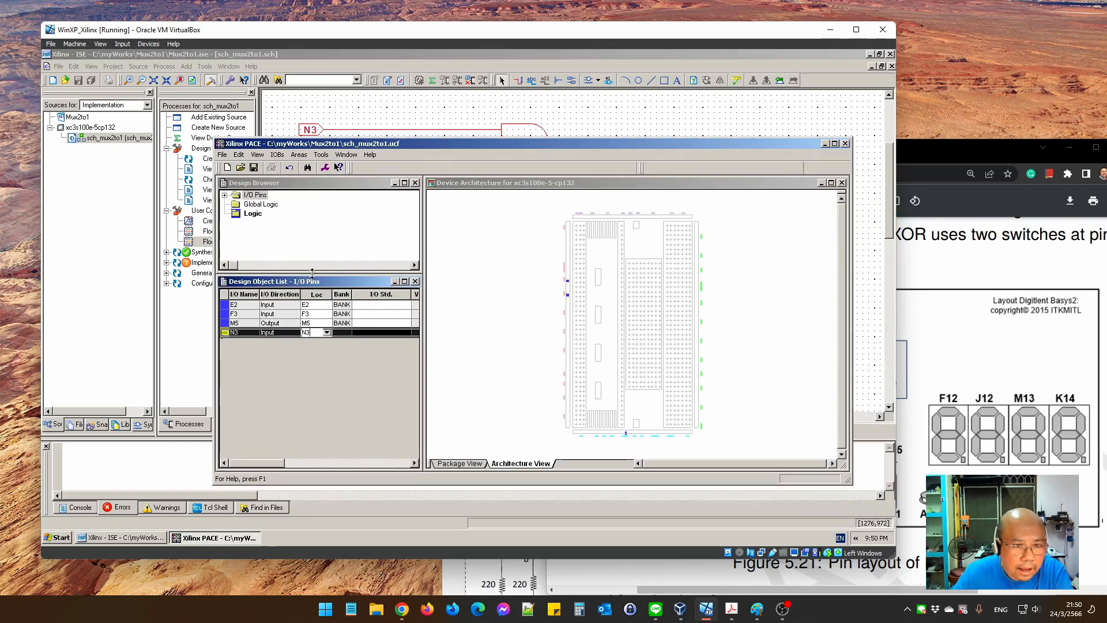
click(324, 316)
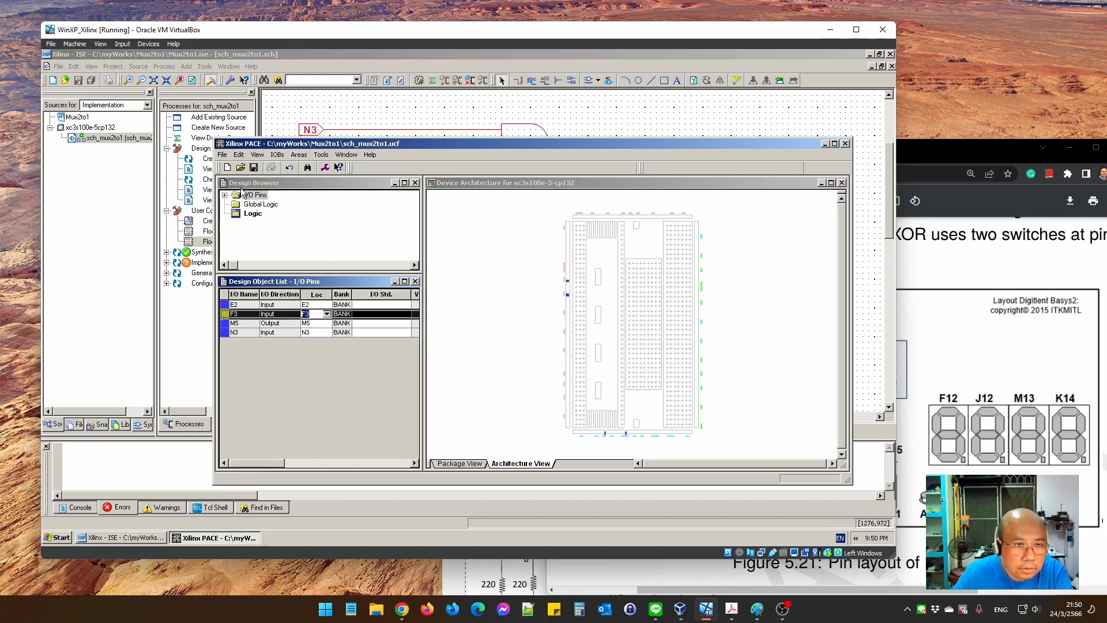
Return to Xilinx ISE and run the programming file generation report process under Generate Programming File
click(186, 320)
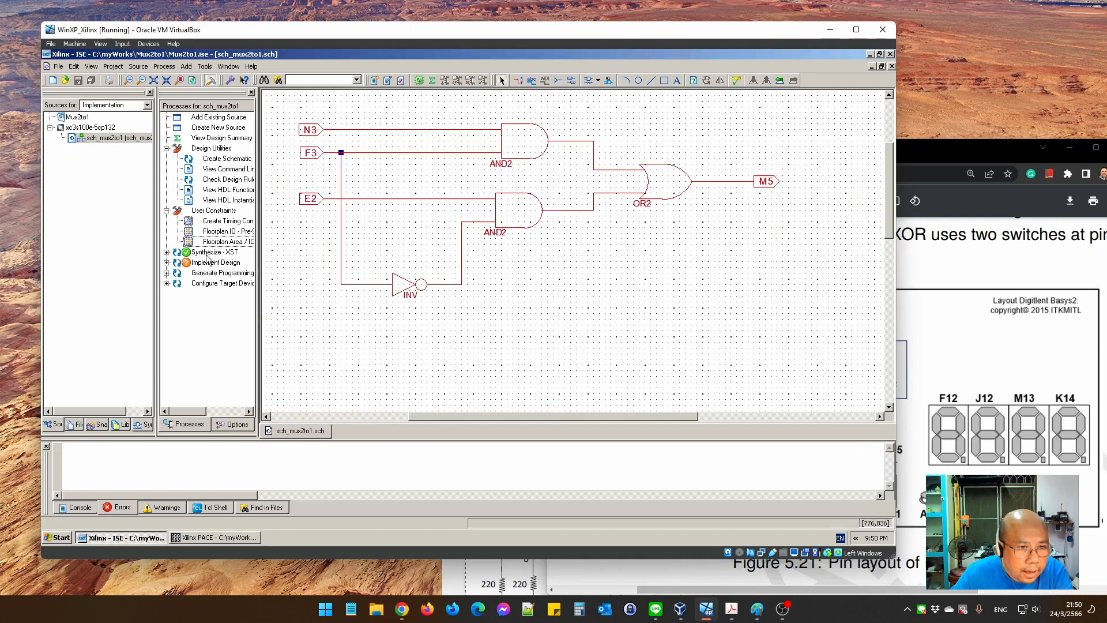
click(167, 273)
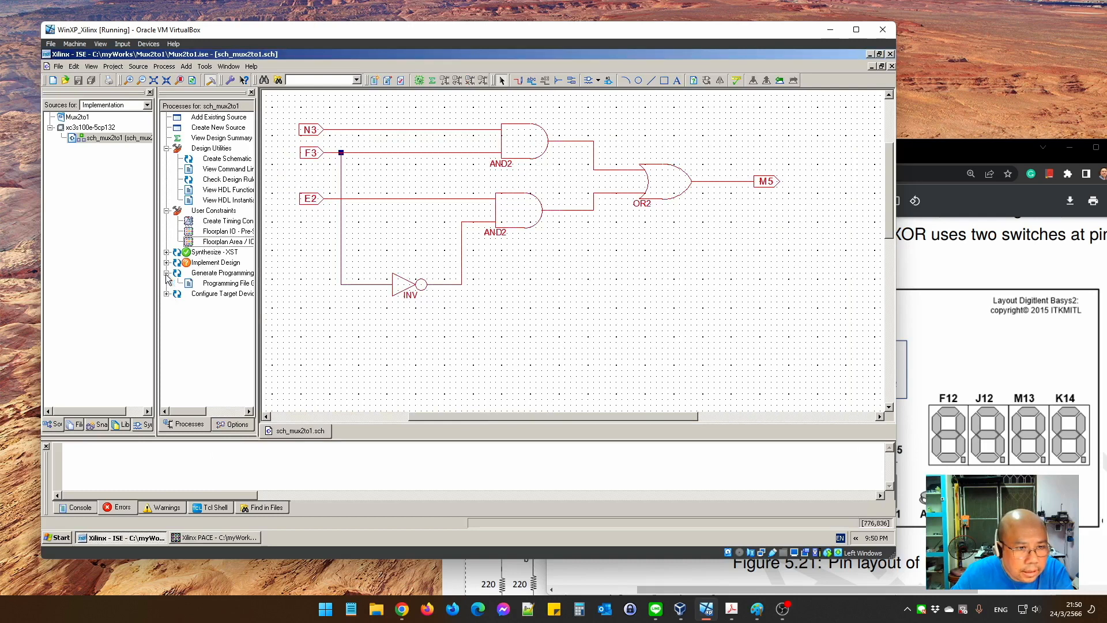
click(230, 287)
right_click(229, 286)
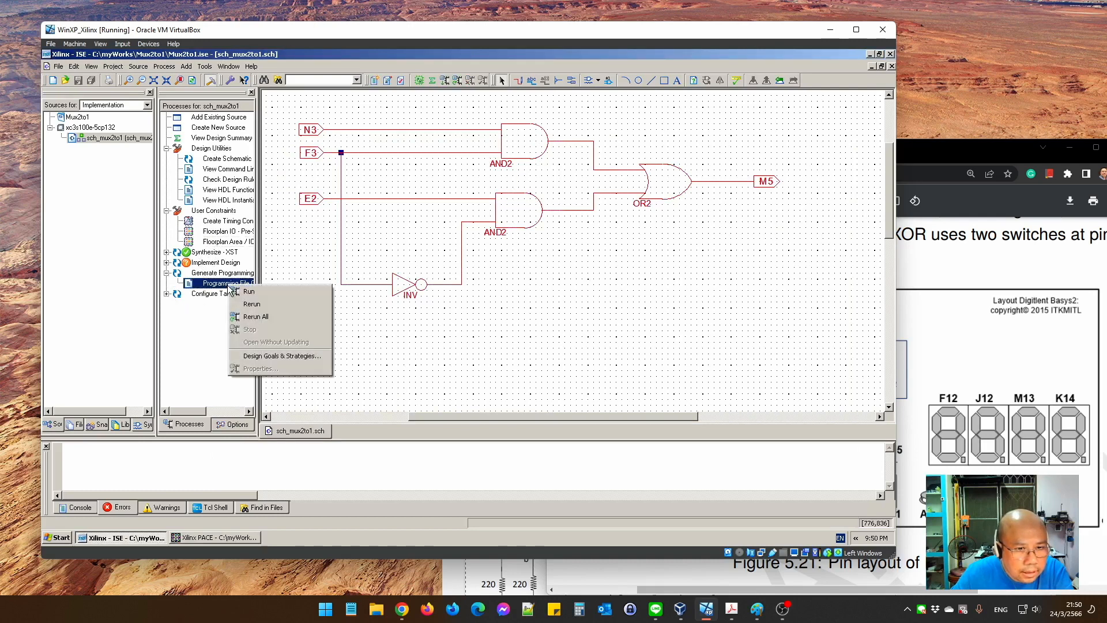
click(249, 291)
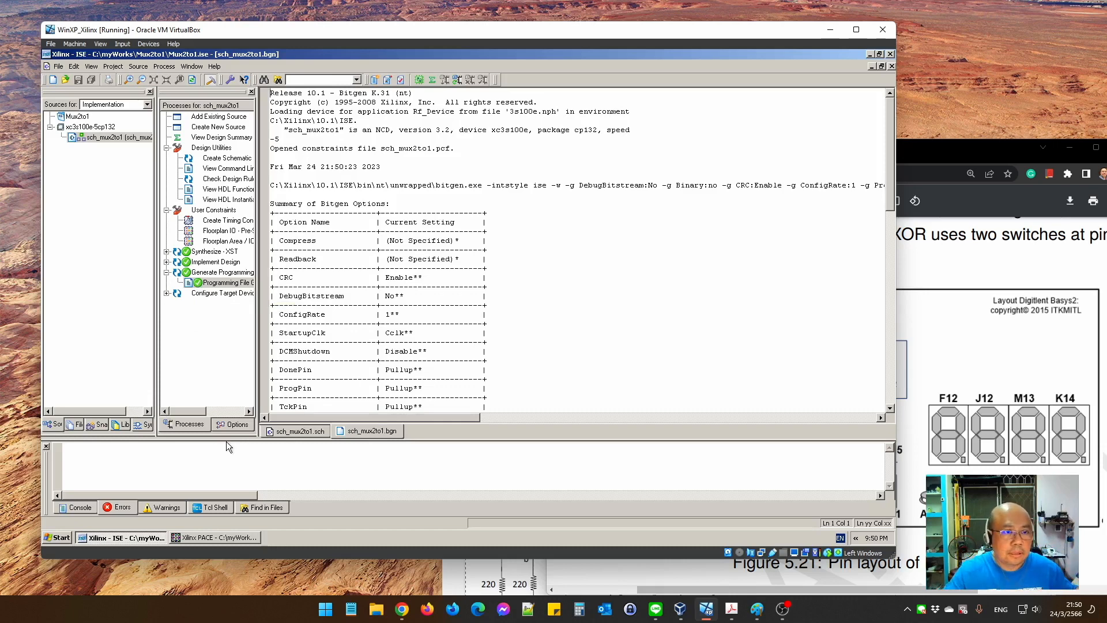
Check in the virtual machine's USB devices that the Digilent Adept USB Device is attached
click(149, 44)
mouse_move(167, 88)
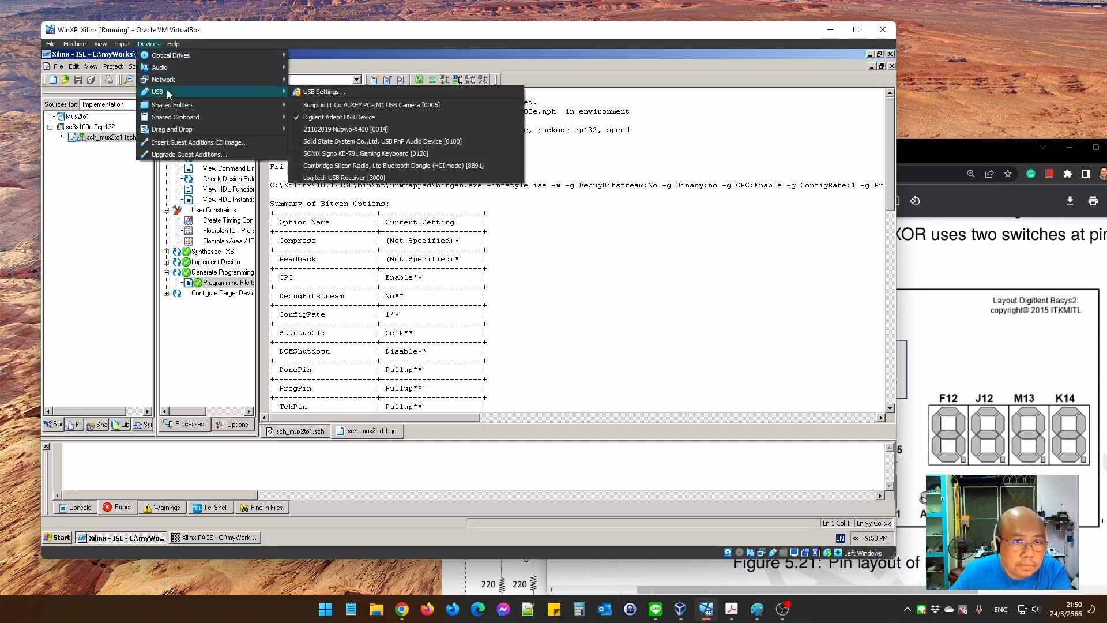
click(365, 119)
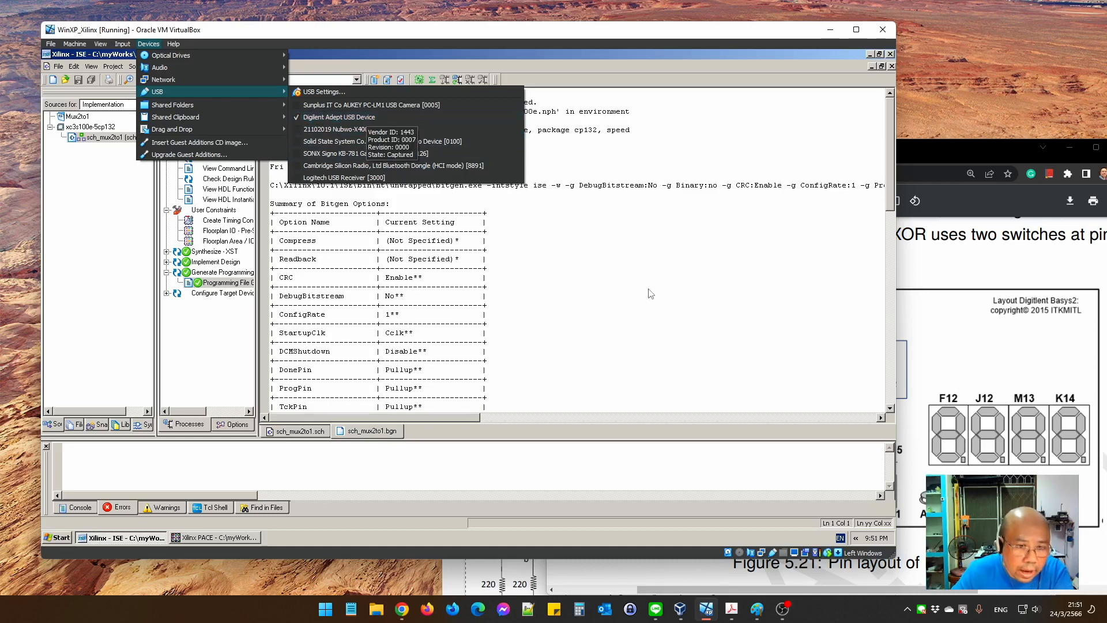
Launch Digilent Adept in the virtual machine and check the available board connection for Basys2
click(54, 536)
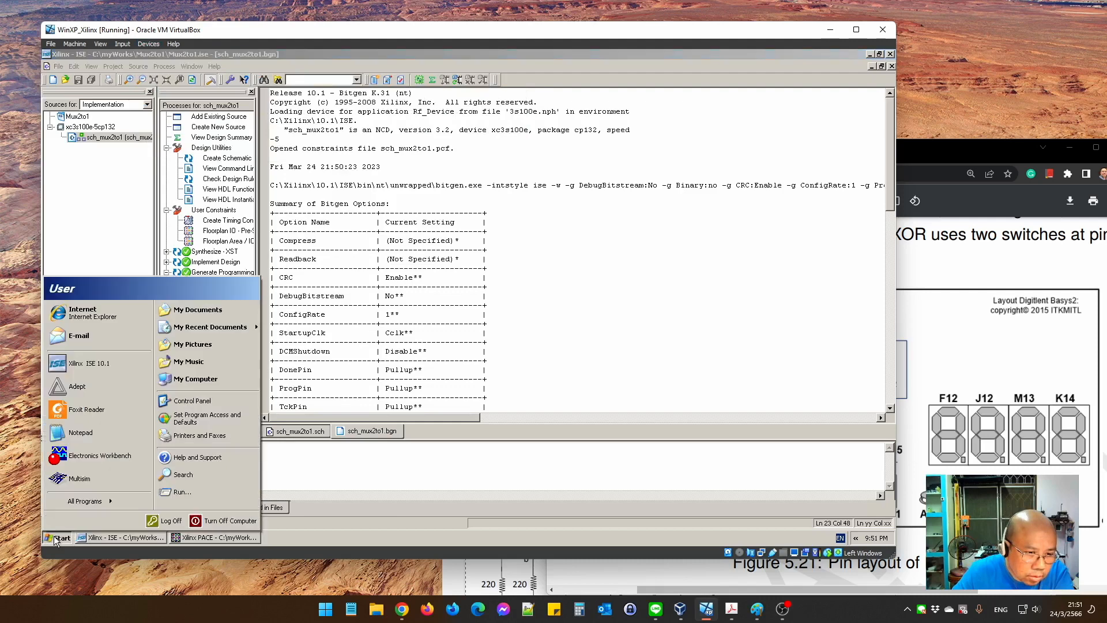
click(111, 395)
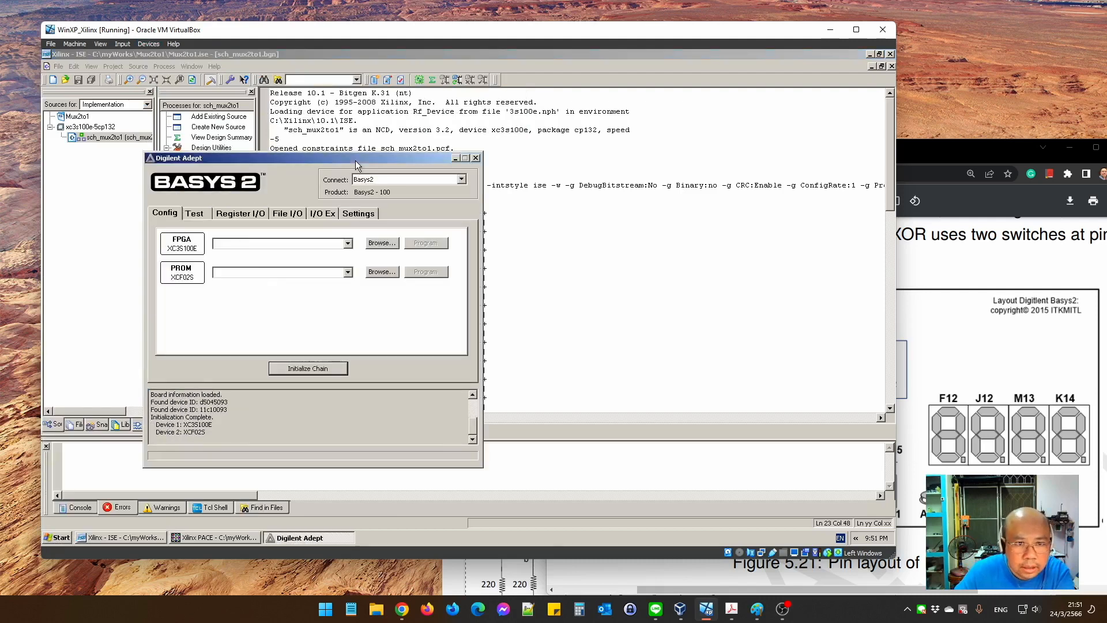
drag(355, 161, 552, 171)
click(581, 192)
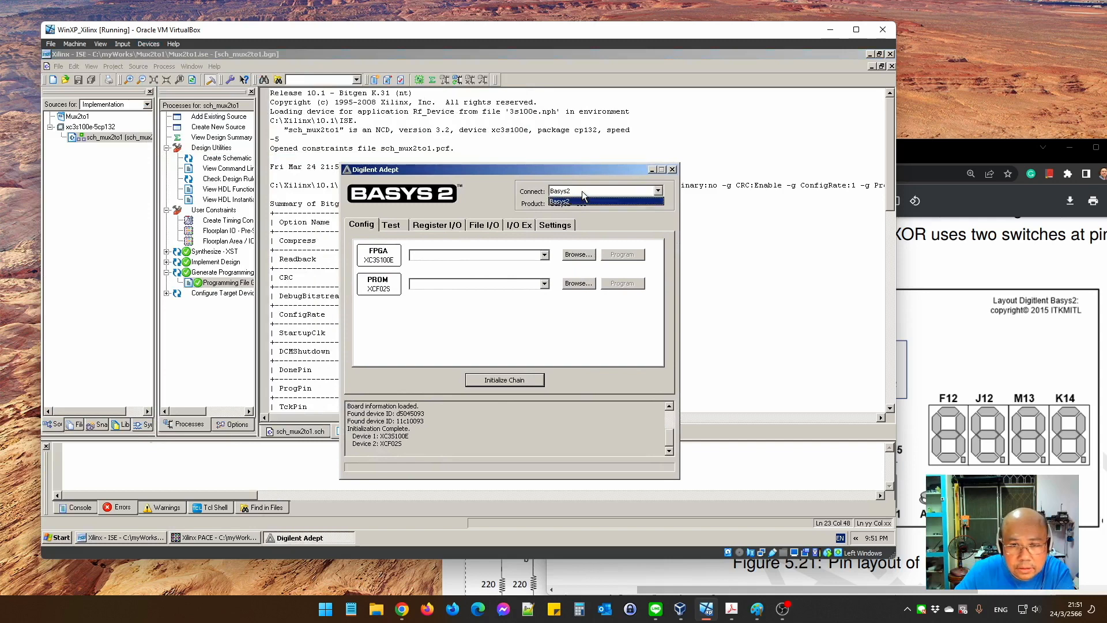
Start the Basys2 board test for the switches and buttons, and stop it
click(397, 226)
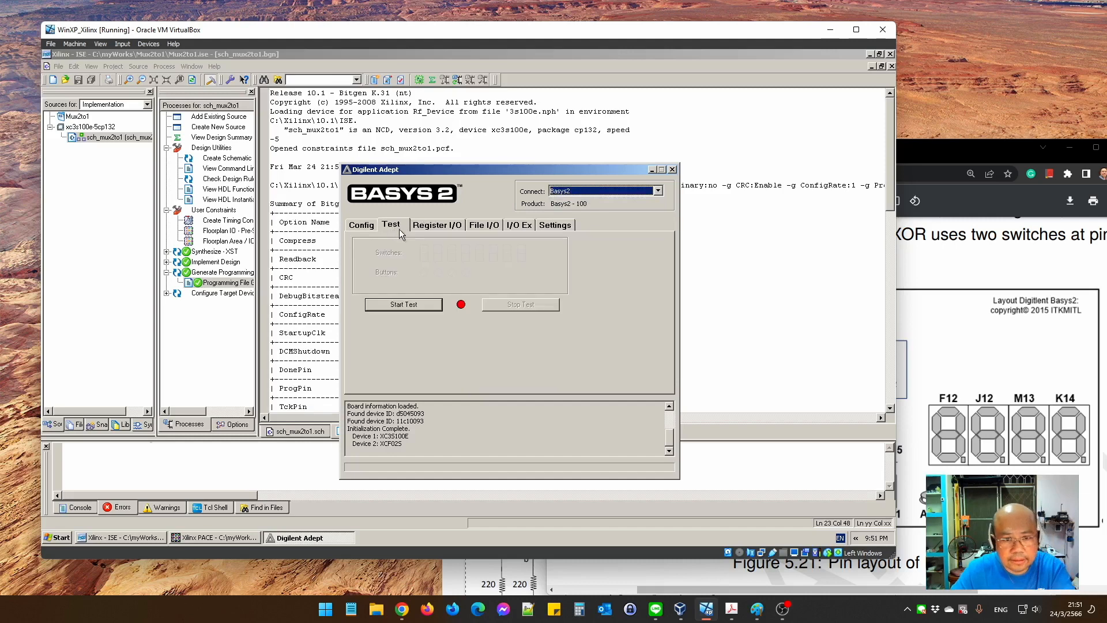
click(424, 303)
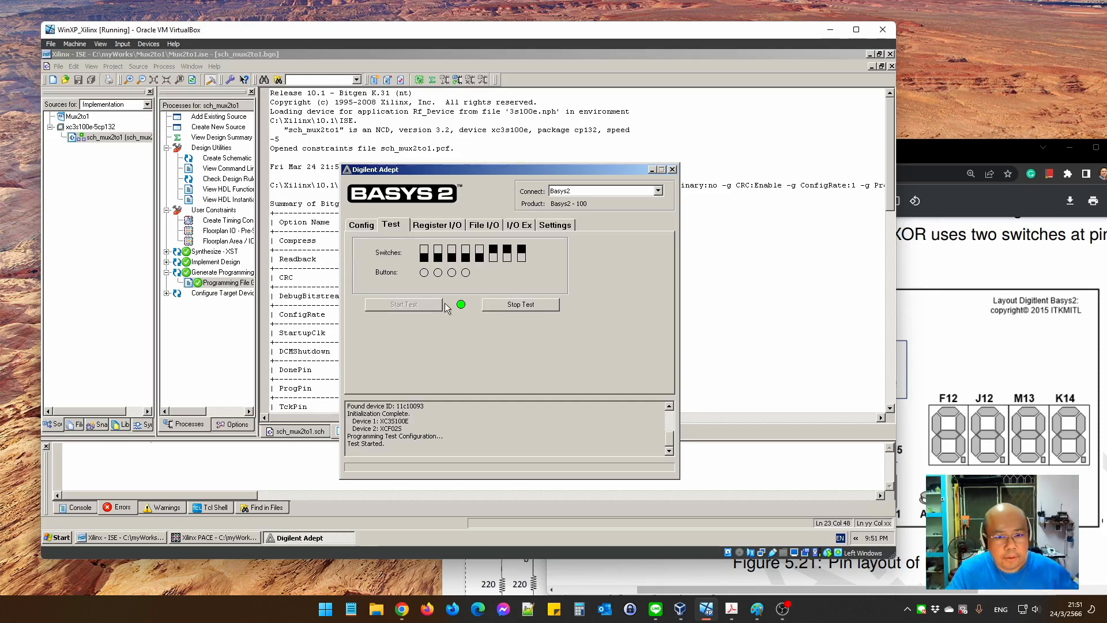
click(508, 308)
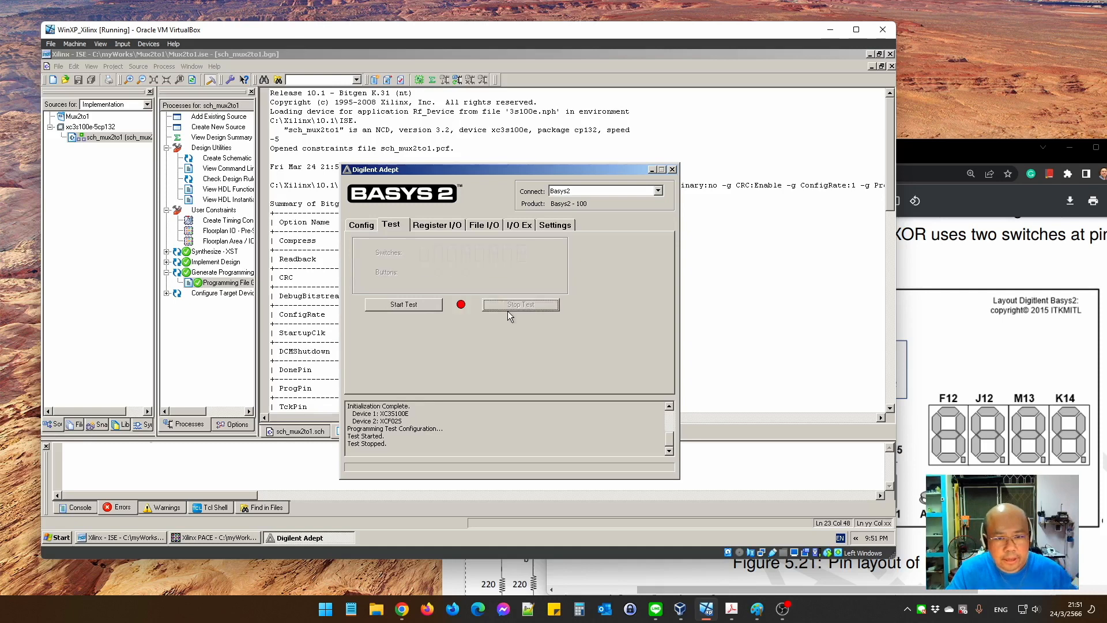
Assign sch_mux2to1.bit from the myWorks Mux2to1 folder to the XC3S100E FPGA, accepting the CCLK startup clock
click(362, 228)
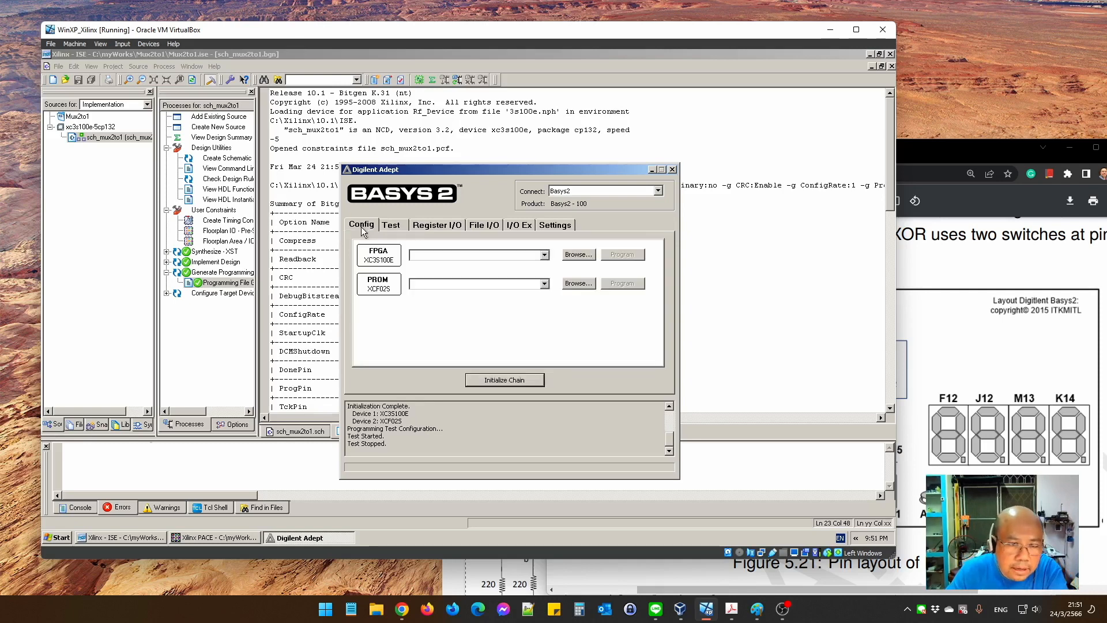
click(567, 257)
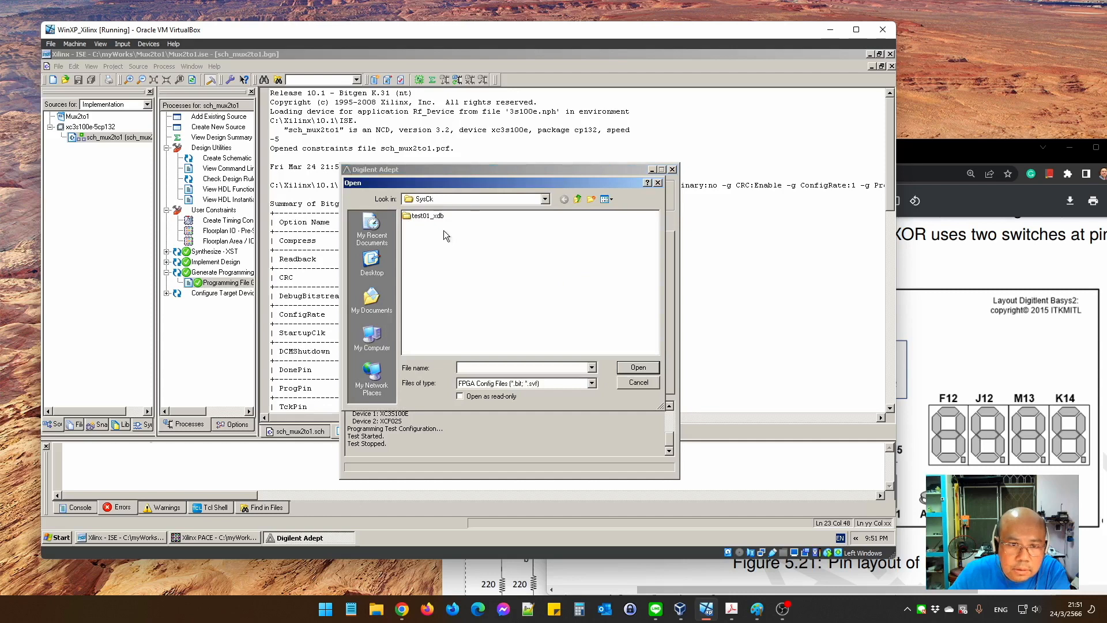
click(464, 199)
click(448, 257)
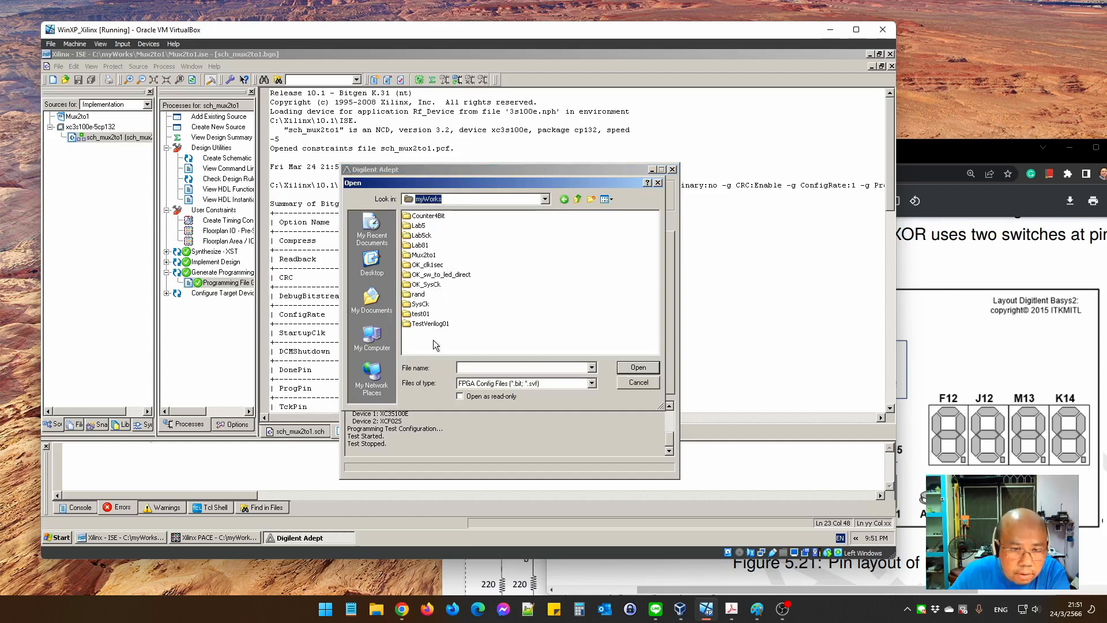
double_click(419, 258)
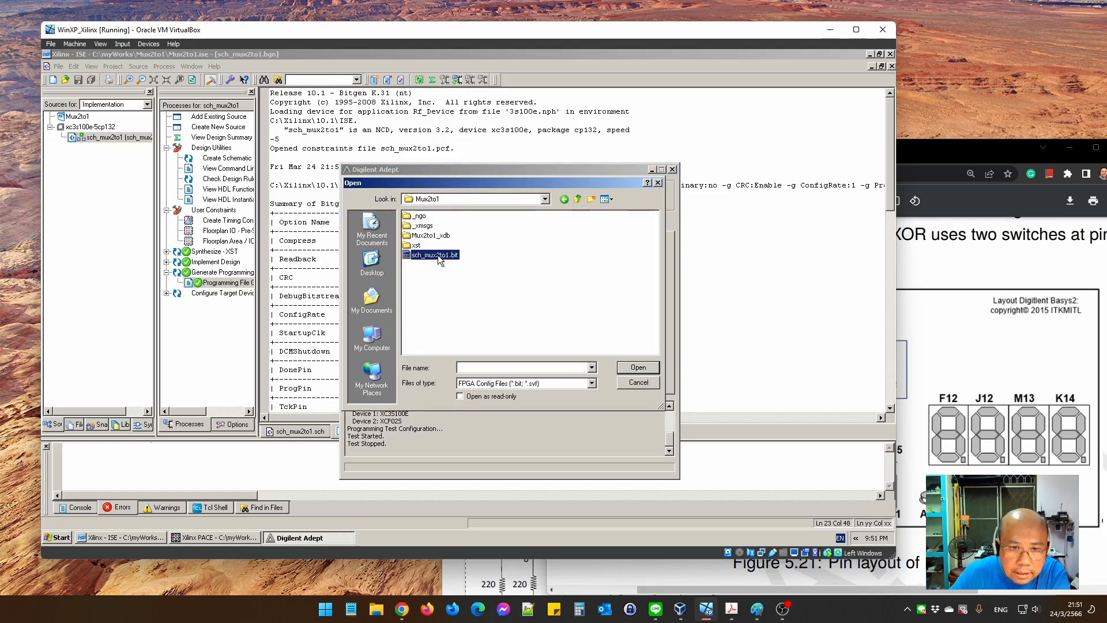
click(621, 366)
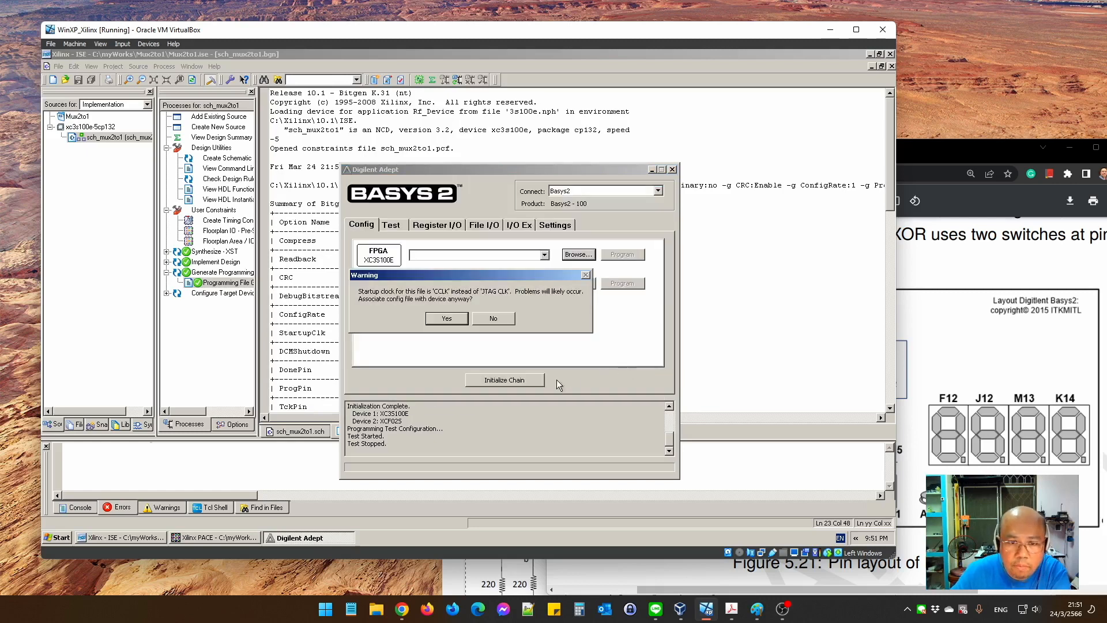
click(447, 319)
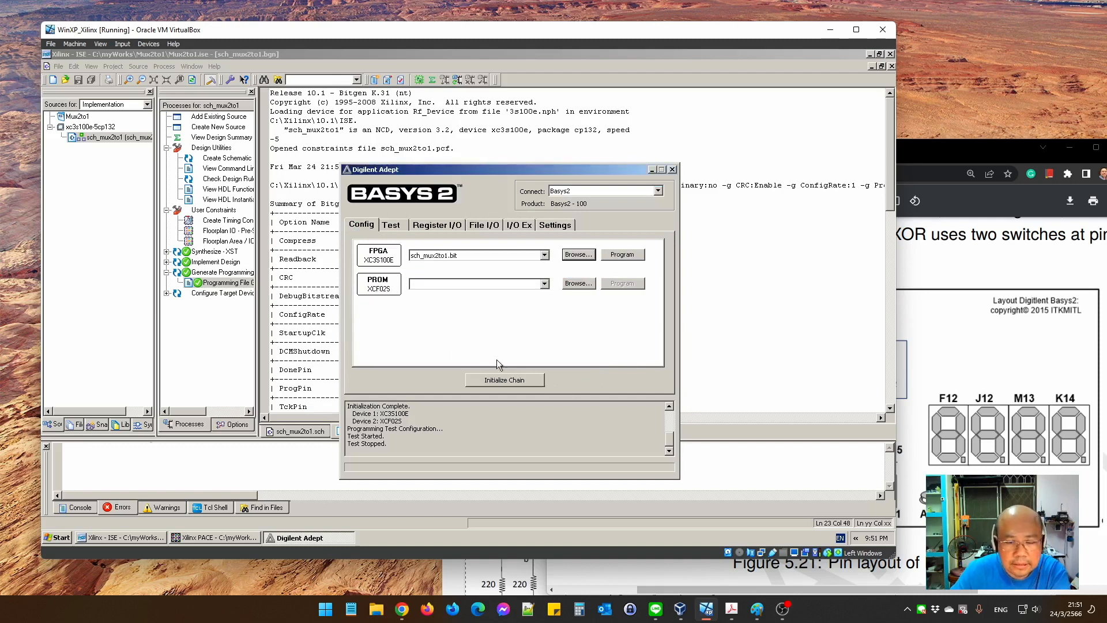
Program the XC3S100E FPGA with sch_mux2to1.bit despite the startup clock warning, and move the Adept window aside
click(617, 256)
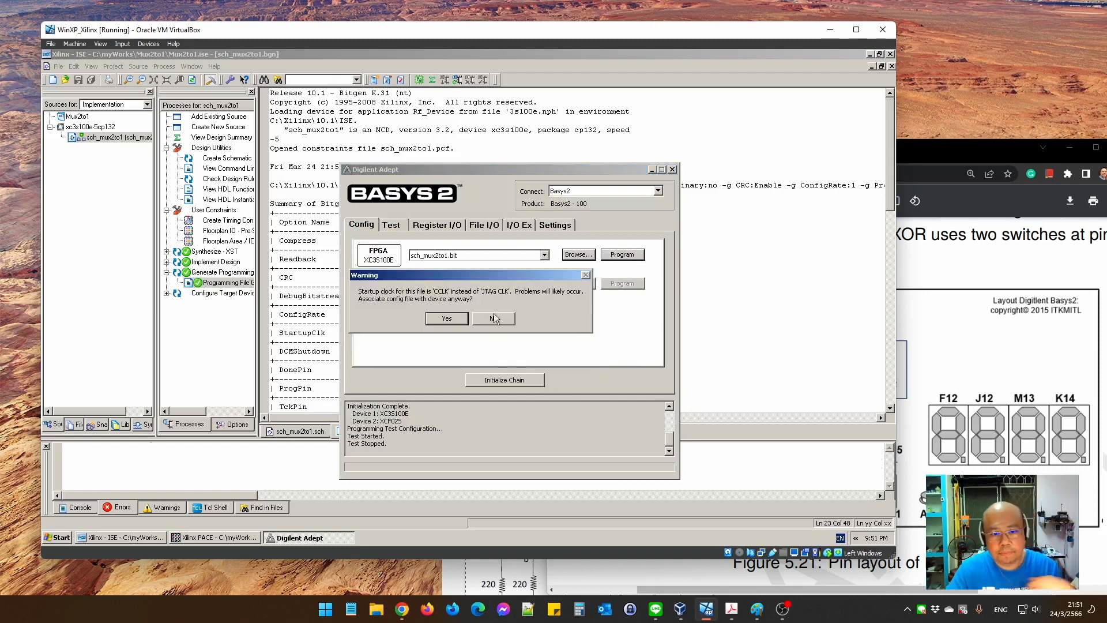
click(446, 317)
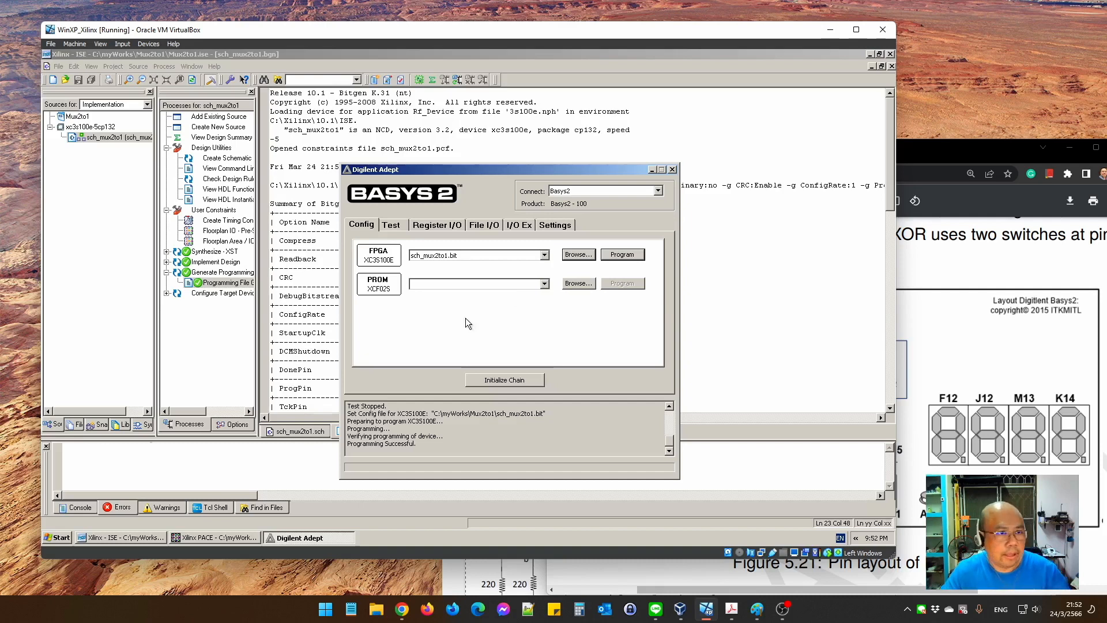
drag(542, 169, 711, 192)
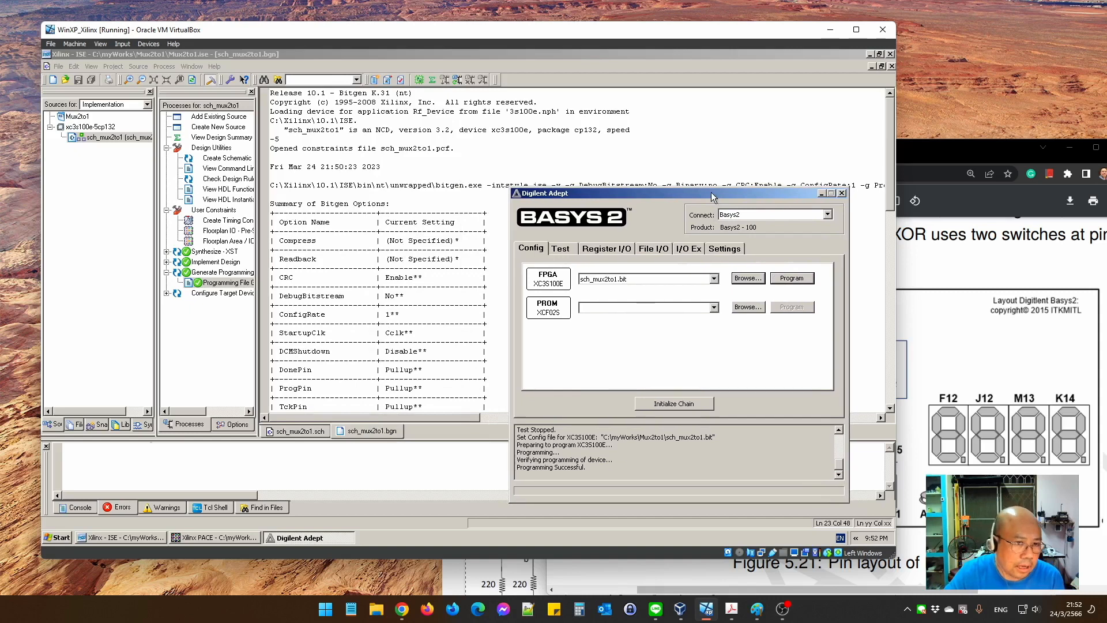